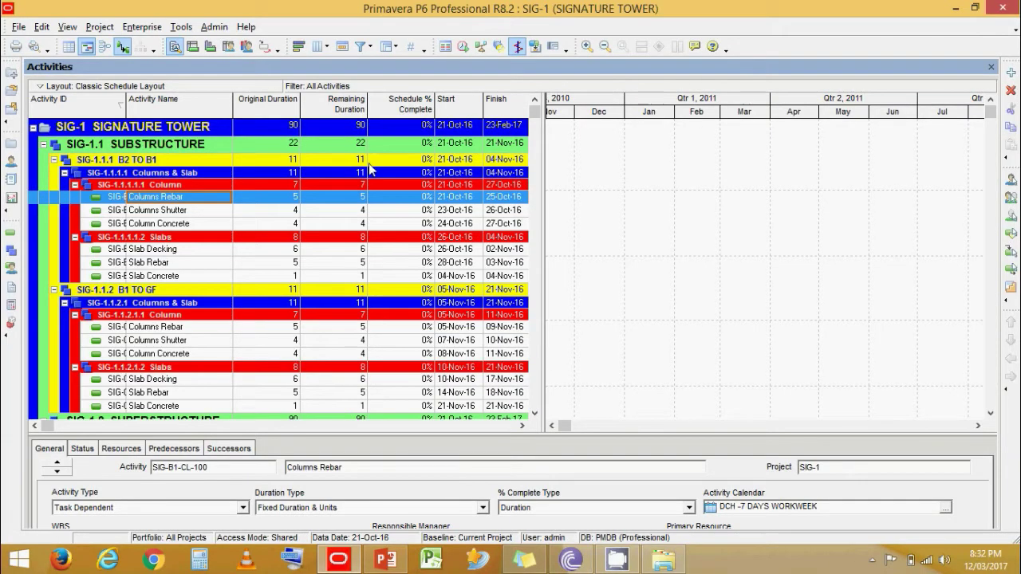
Examine the original durations from the SIGNATURE TOWER row through SUBSTRUCTURE and B2 TO B1 down to its Columns Rebar activity
{"action": "left_click", "coordinate": [286, 130]}
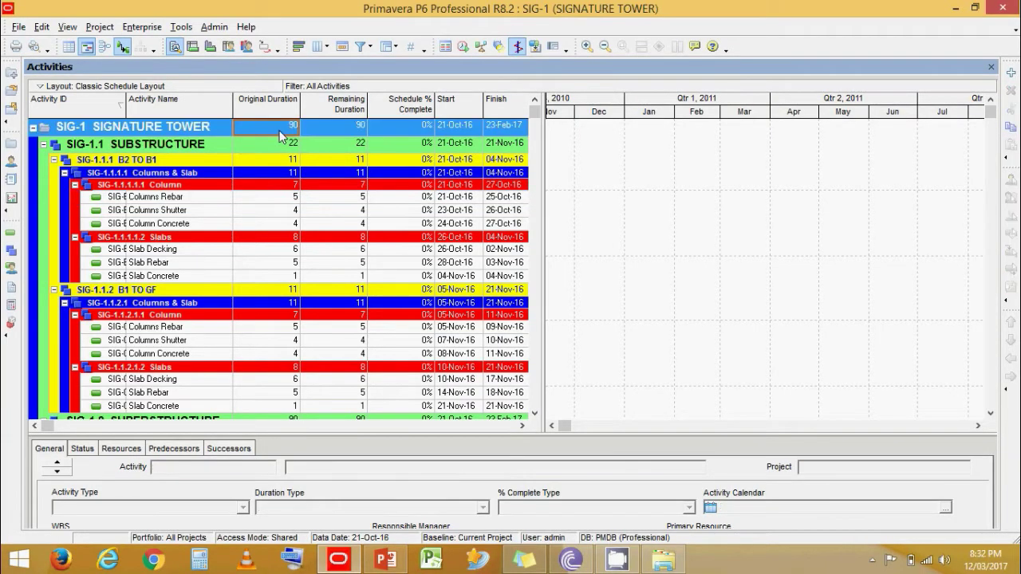
{"action": "left_click", "coordinate": [289, 152]}
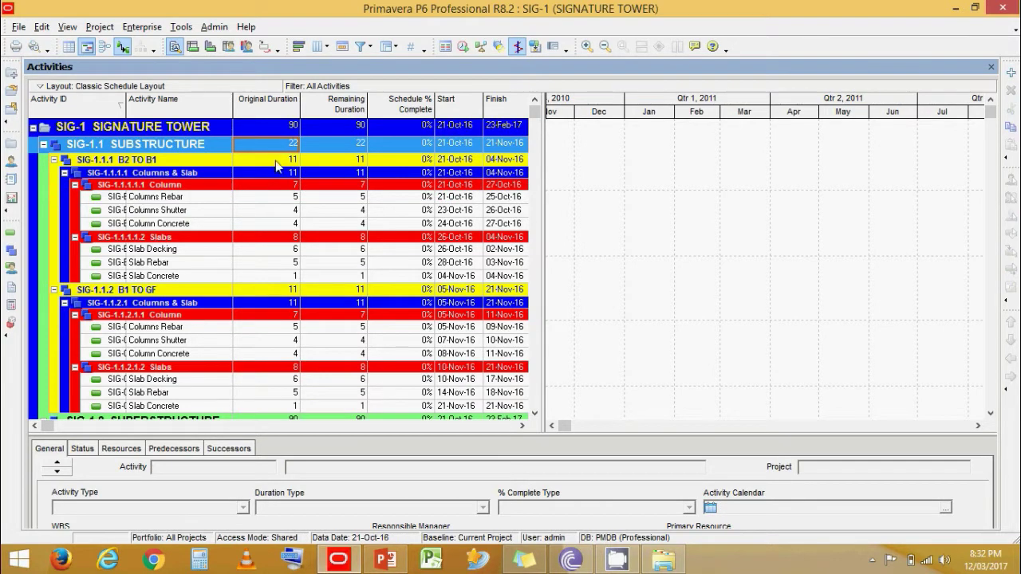
{"action": "left_click", "coordinate": [277, 163]}
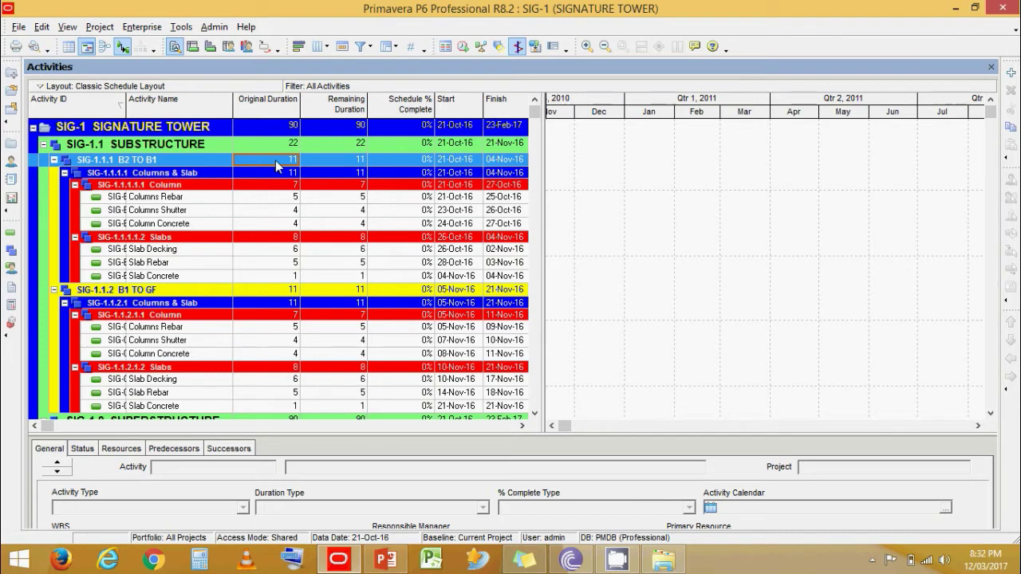
{"action": "left_click", "coordinate": [277, 184]}
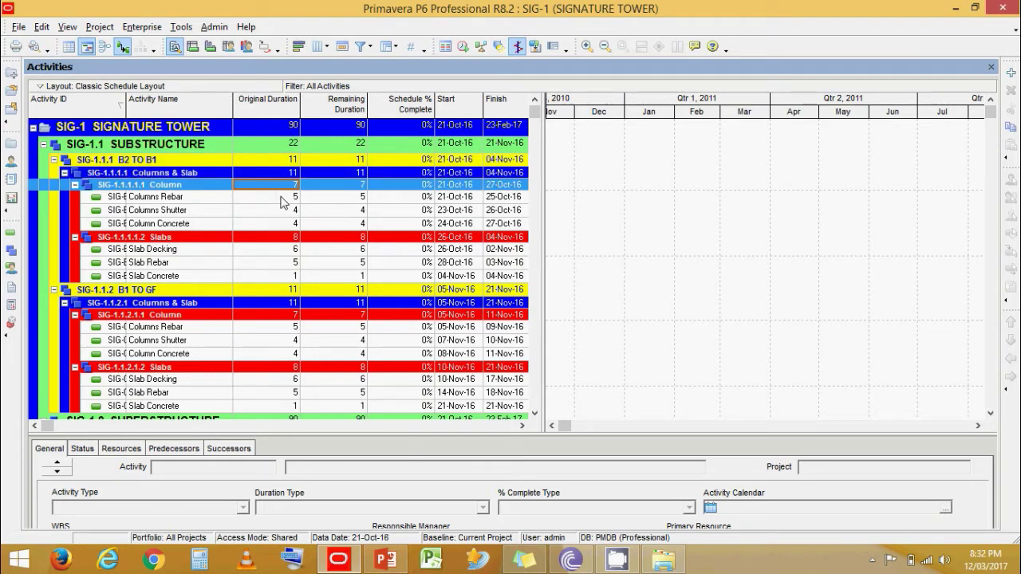
{"action": "left_click", "coordinate": [281, 202]}
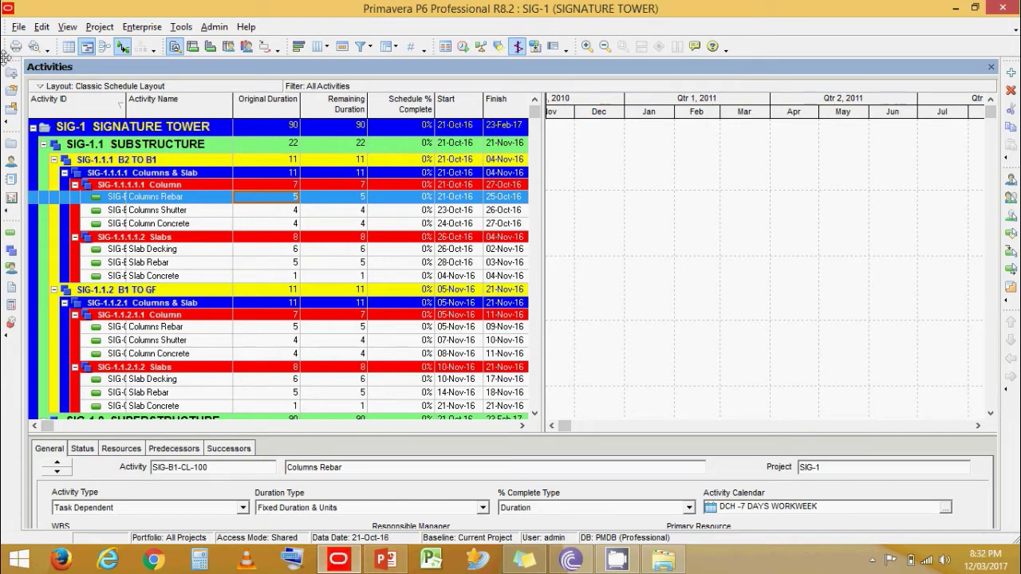
Open the print preview of the Classic Schedule Layout and adjust its magnification to inspect the first page
{"action": "left_click", "coordinate": [18, 27]}
{"action": "left_click", "coordinate": [32, 77]}
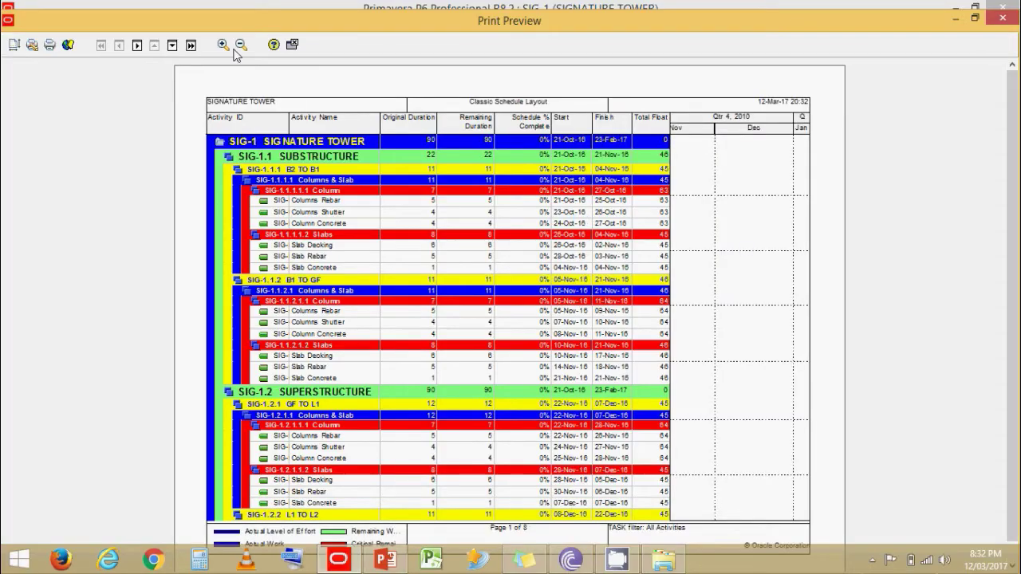
{"action": "left_click", "coordinate": [240, 46]}
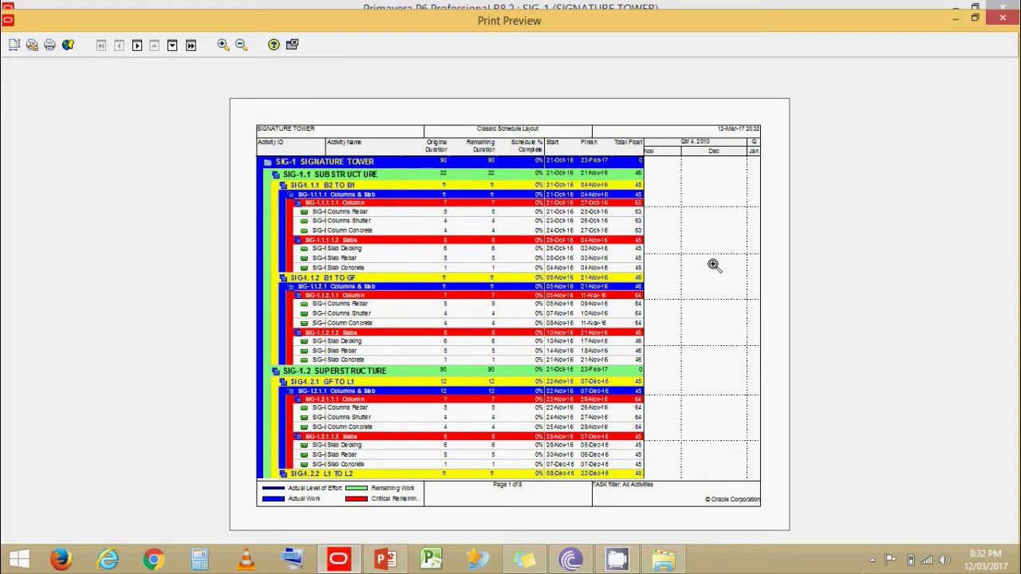
{"action": "left_click", "coordinate": [222, 45]}
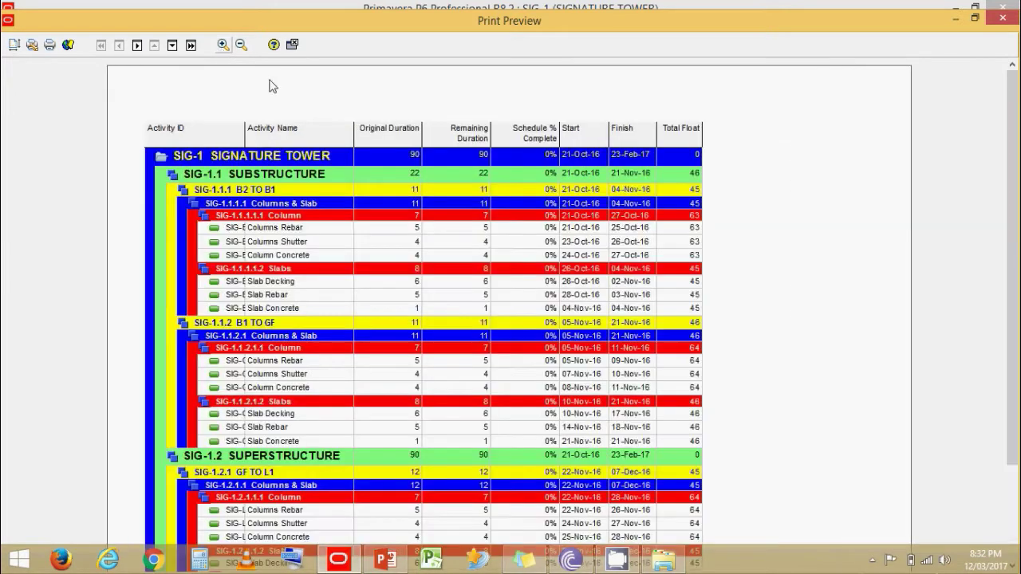
Examine the bottom of the first preview page and page forward through the printout to page 7
{"action": "left_click_drag", "start_coordinate": [1016, 222], "coordinate": [1016, 378]}
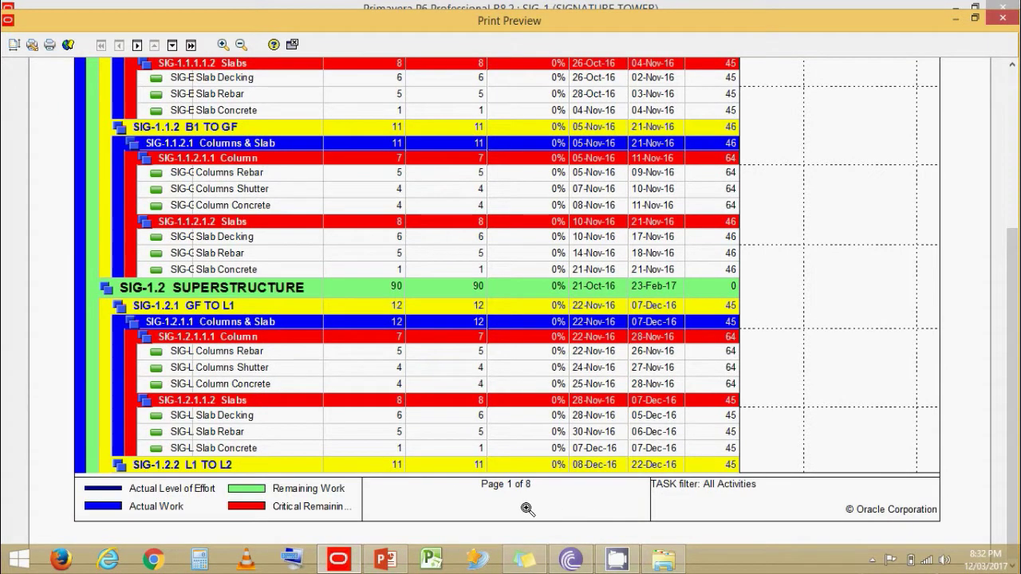
{"action": "key", "text": "Page_Down"}
{"action": "key", "text": "Page_Down"}
{"action": "key", "text": "Page_Down"}
{"action": "key", "text": "Page_Down"}
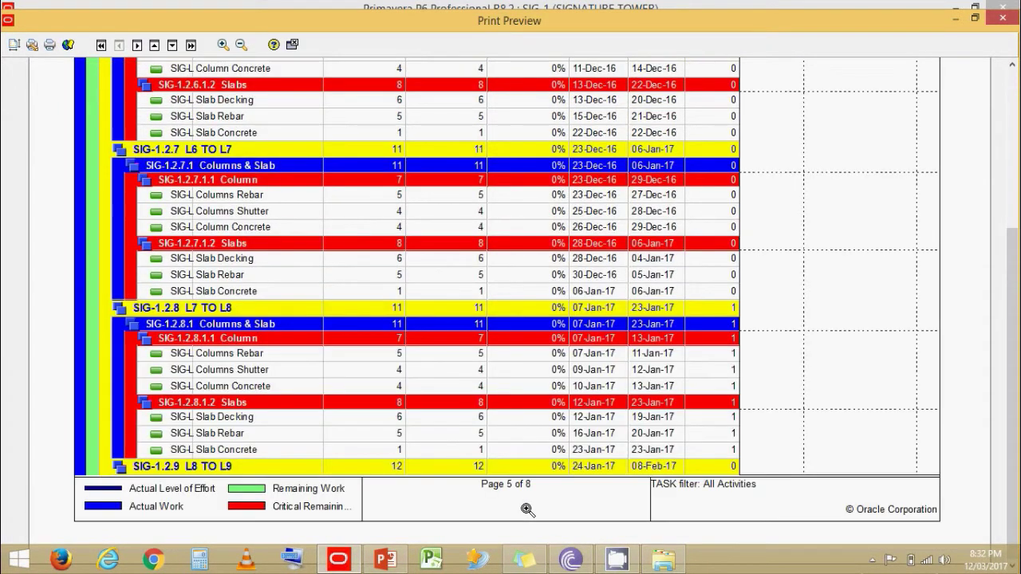
{"action": "key", "text": "Page_Down"}
{"action": "key", "text": "Page_Down"}
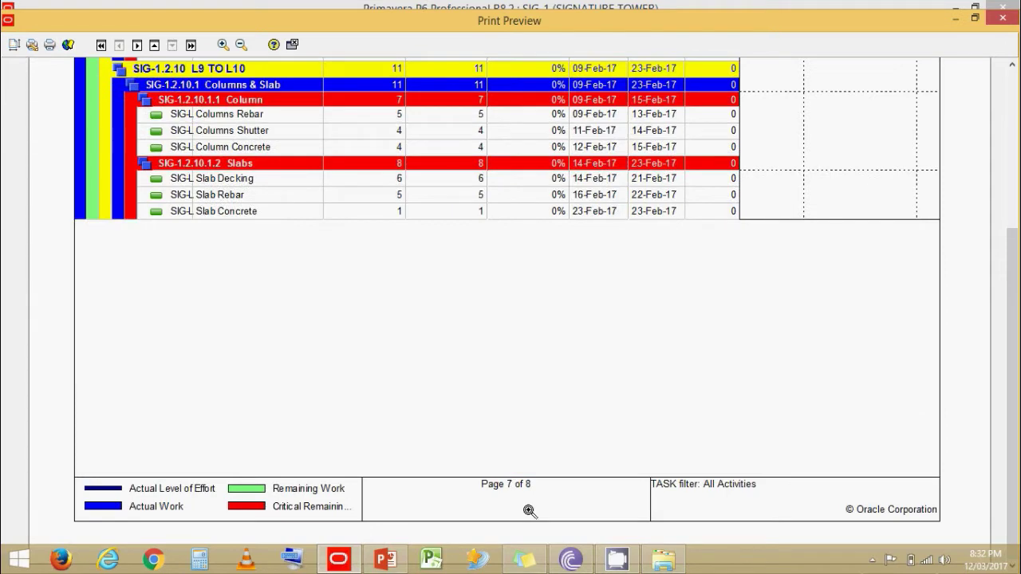
Return to page 1 of the printout, review it from the top, and close the print preview
{"action": "key", "text": "Page_Up"}
{"action": "key", "text": "Page_Up"}
{"action": "key", "text": "Page_Up"}
{"action": "key", "text": "Page_Up"}
{"action": "key", "text": "Page_Up"}
{"action": "key", "text": "Page_Up"}
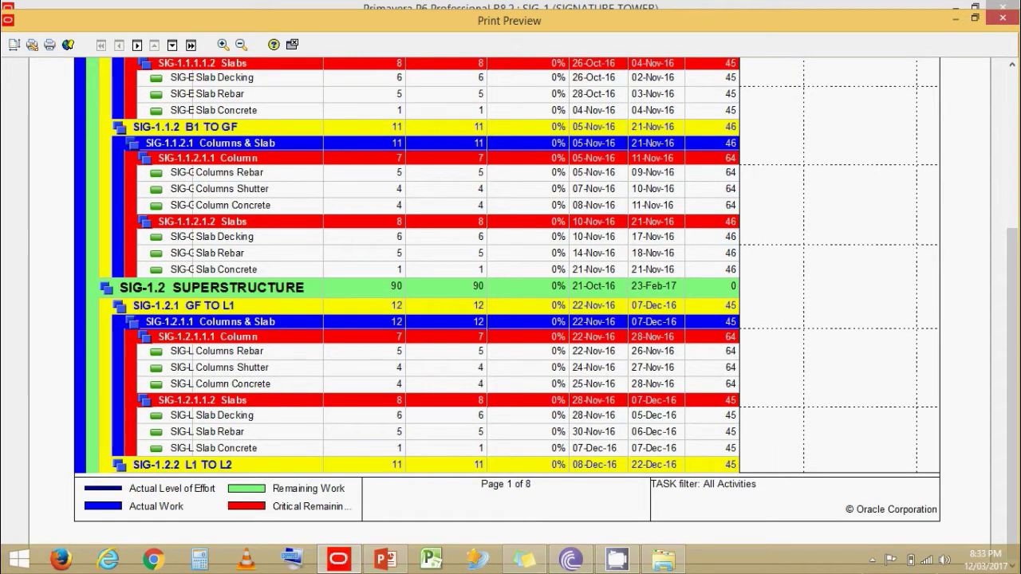
{"action": "left_click_drag", "start_coordinate": [1010, 410], "coordinate": [1018, 156]}
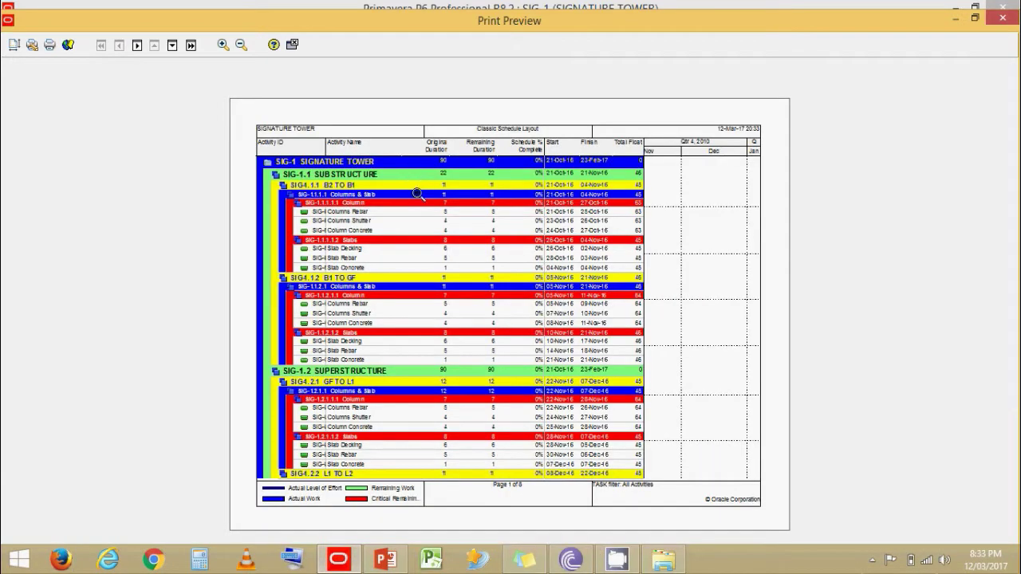
{"action": "left_click", "coordinate": [429, 203]}
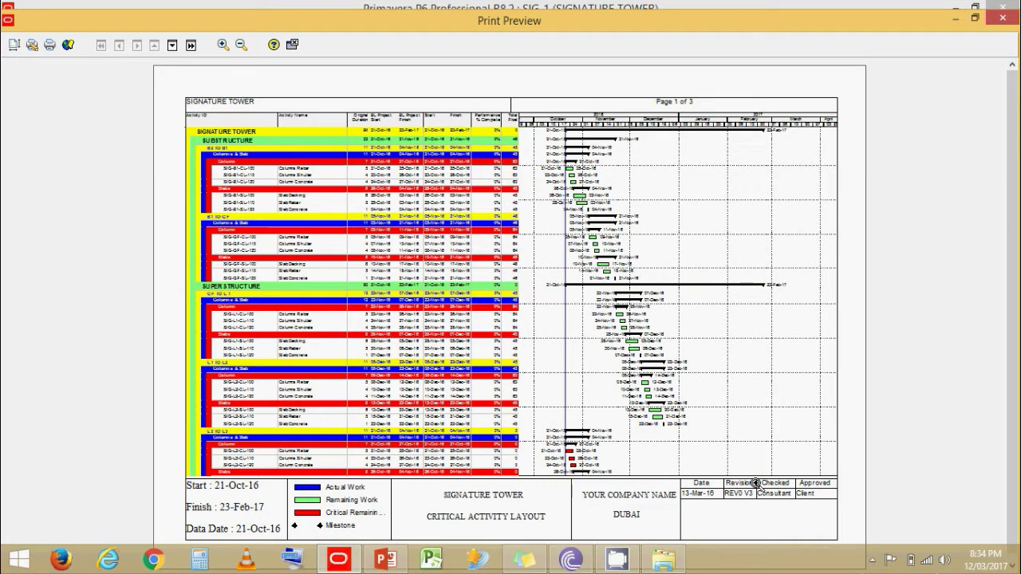
{"action": "left_click", "coordinate": [1002, 17]}
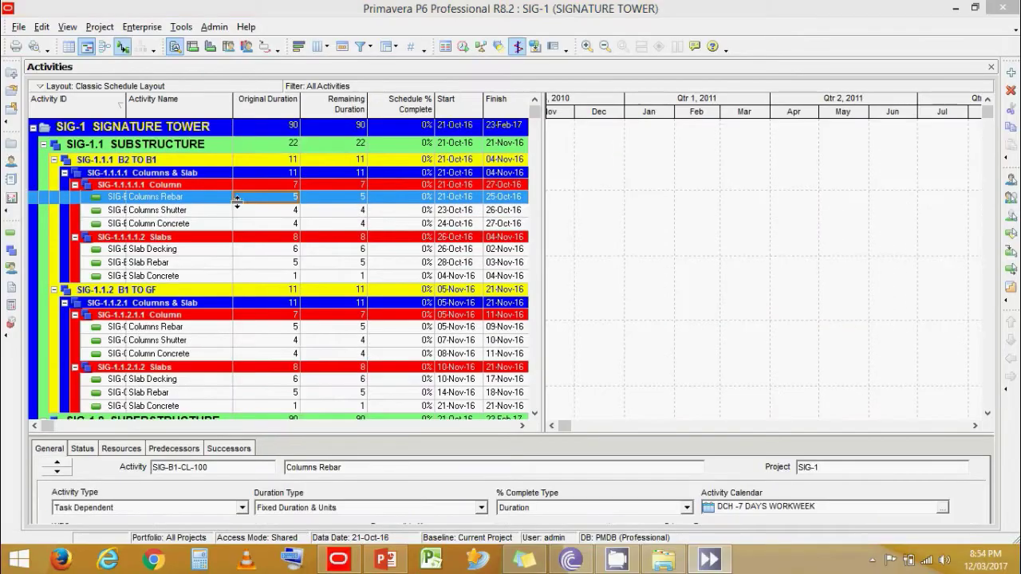
Bring up the list of available layouts without saving the changes to the current layout
{"action": "left_click", "coordinate": [151, 129]}
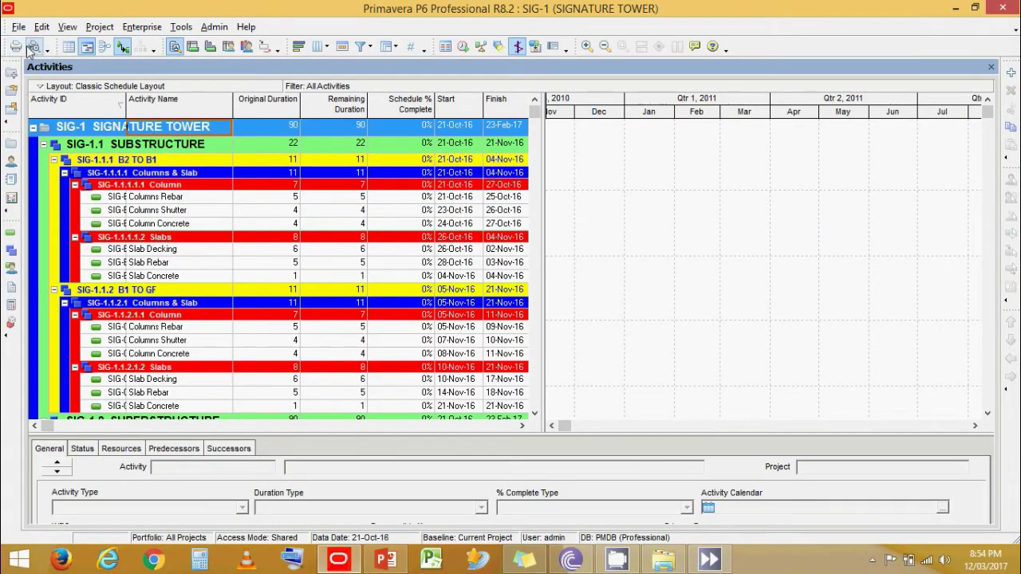
{"action": "left_click", "coordinate": [67, 29]}
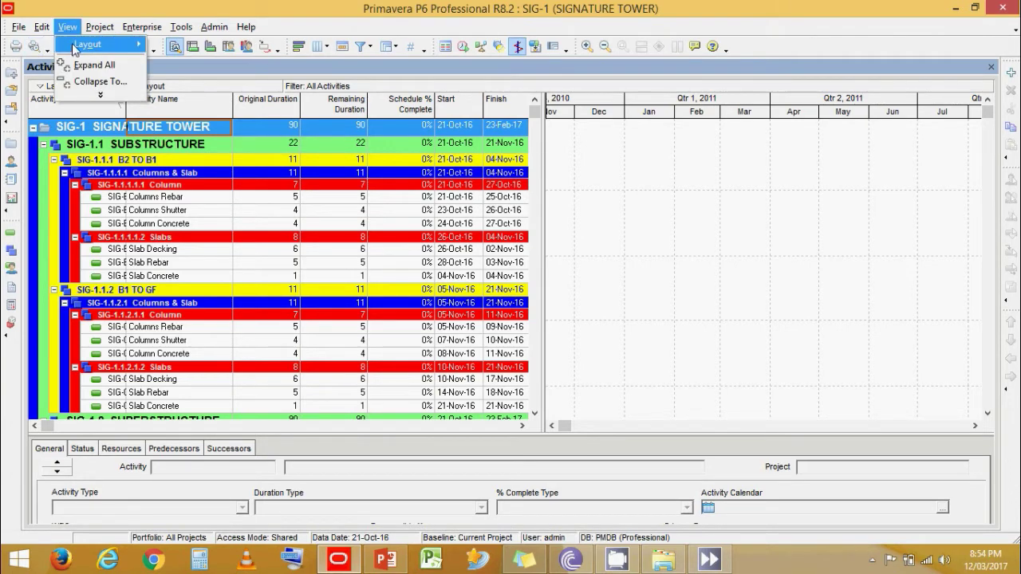
{"action": "mouse_move", "coordinate": [76, 49]}
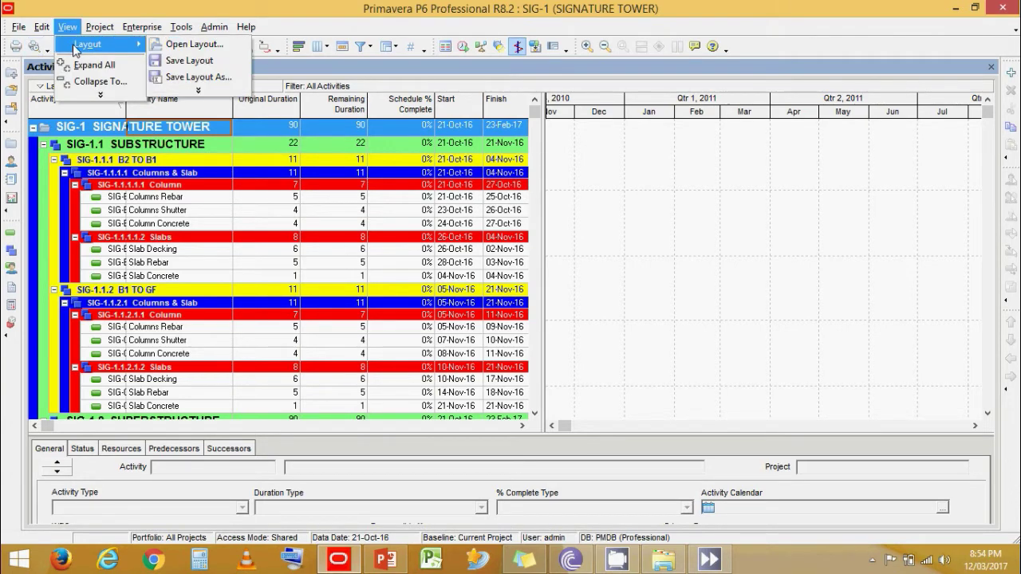
{"action": "left_click", "coordinate": [207, 48]}
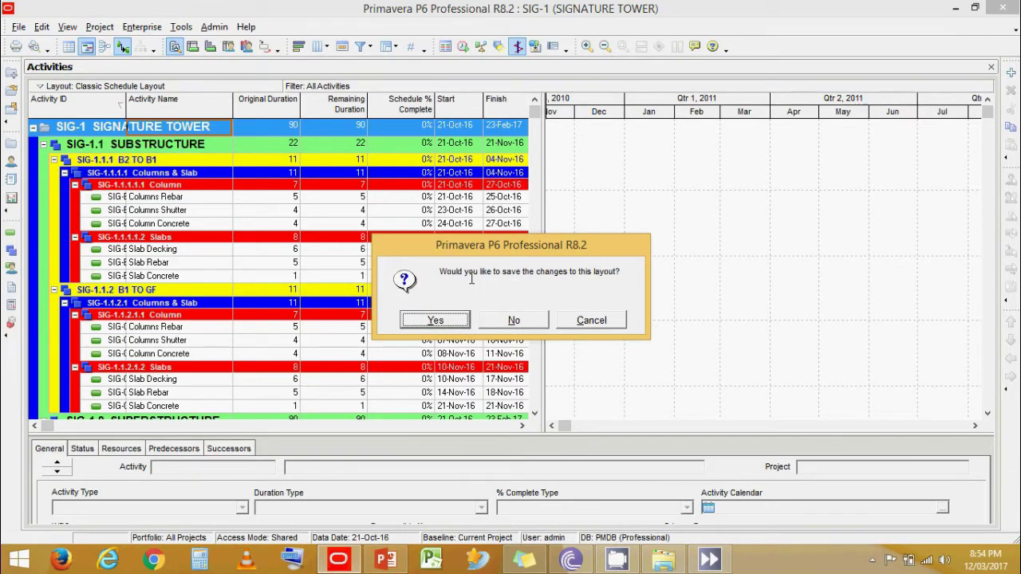
{"action": "left_click", "coordinate": [514, 320]}
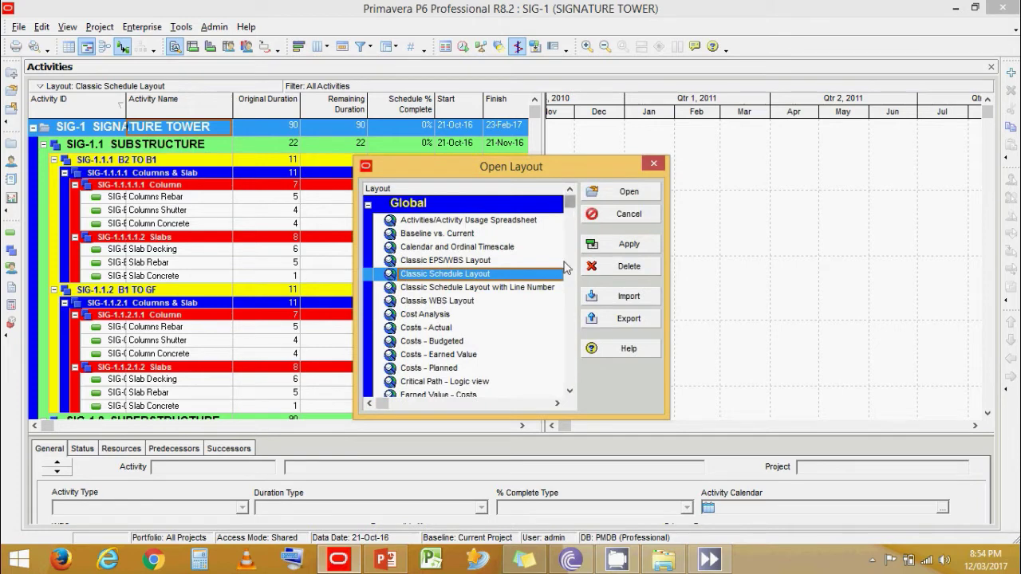
Look through the global layouts and apply Classic Schedule Layout
{"action": "scroll", "coordinate": [570, 396], "scroll_direction": "down", "scroll_amount": 5}
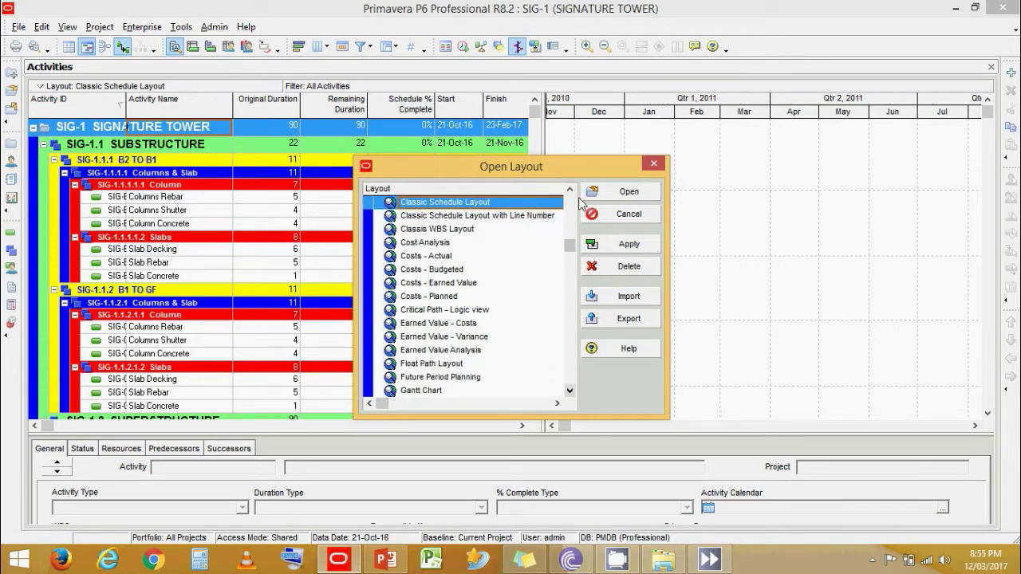
{"action": "left_click", "coordinate": [571, 191]}
{"action": "scroll", "coordinate": [575, 196], "scroll_direction": "up", "scroll_amount": 2}
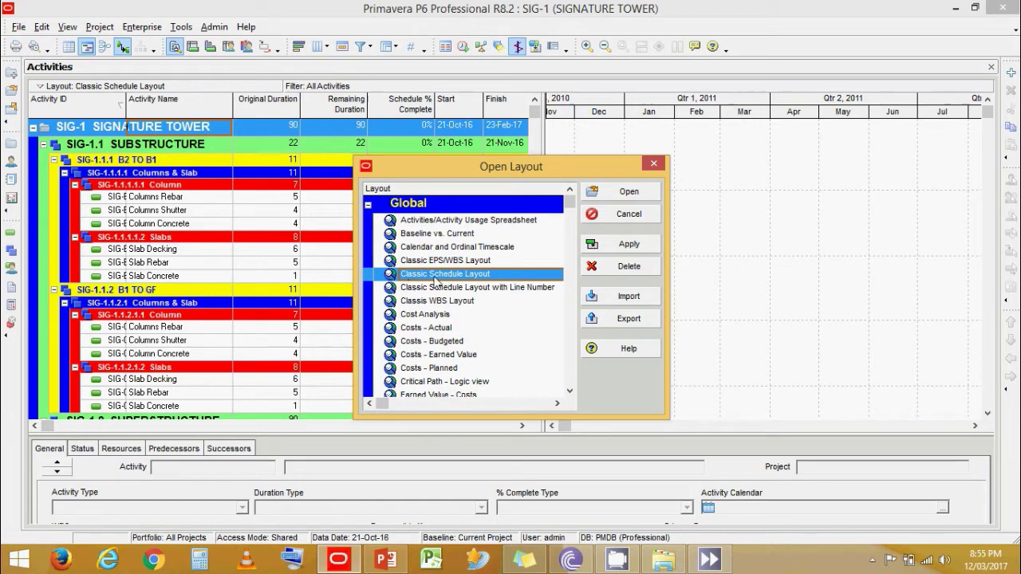
{"action": "left_click", "coordinate": [623, 249]}
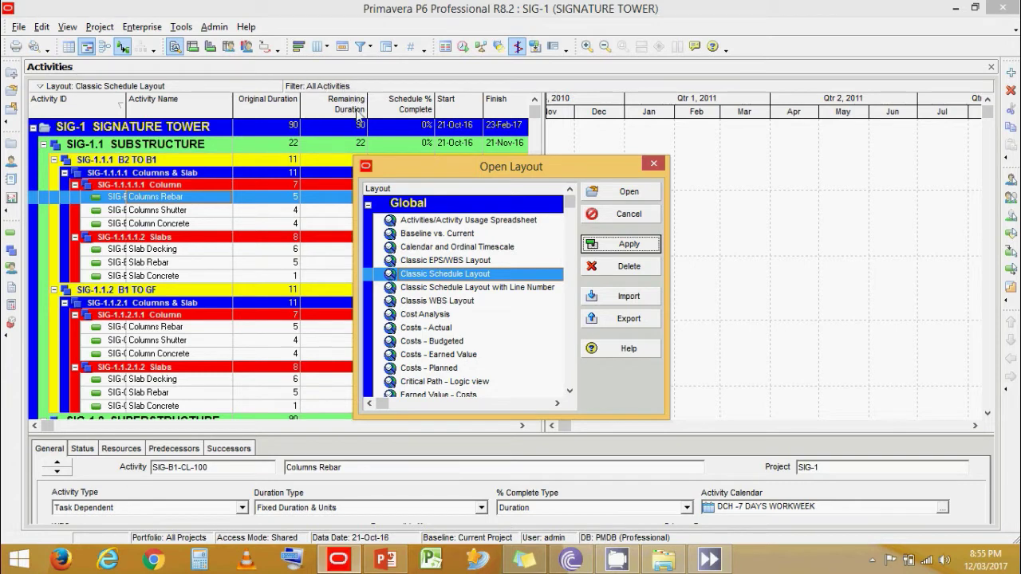
Duplicate Classic Schedule Layout within the global layouts by copying and pasting it
{"action": "right_click", "coordinate": [456, 276]}
{"action": "left_click", "coordinate": [459, 279]}
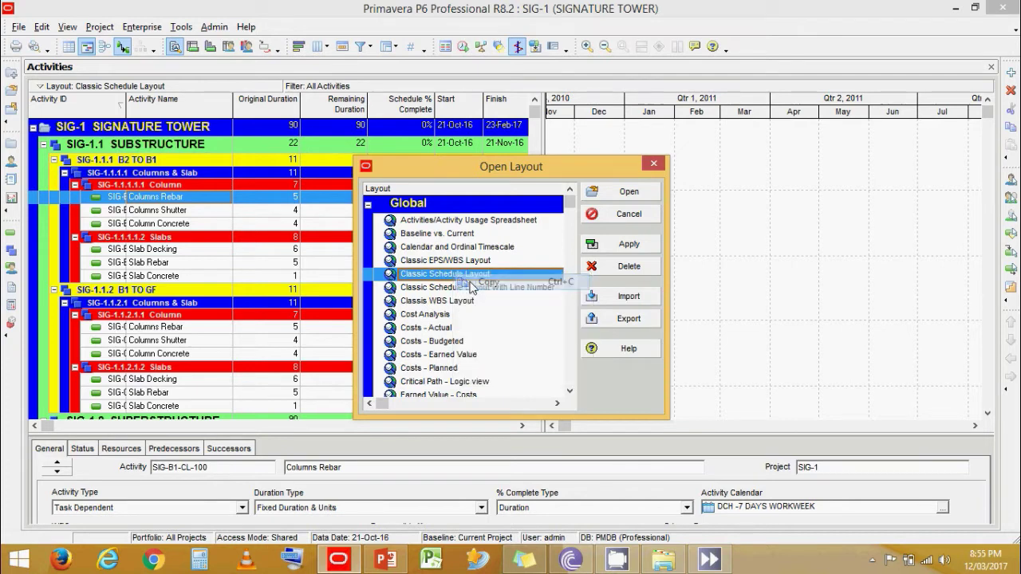
{"action": "right_click", "coordinate": [459, 281]}
{"action": "left_click", "coordinate": [481, 303]}
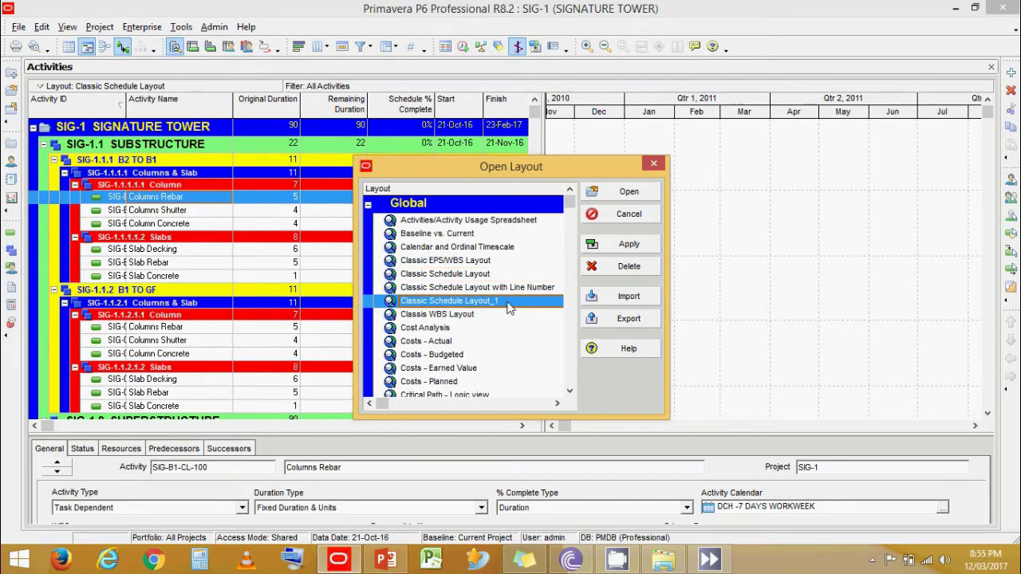
Rename the copied Classic Schedule Layout as "Slab Look Ahead"
{"action": "left_click", "coordinate": [508, 306]}
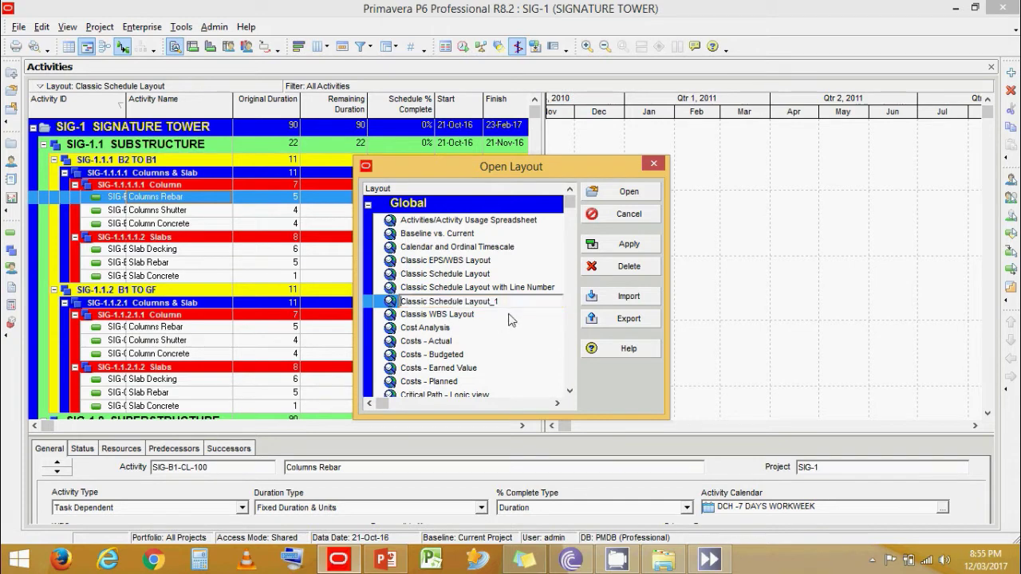
{"action": "left_click", "coordinate": [516, 302]}
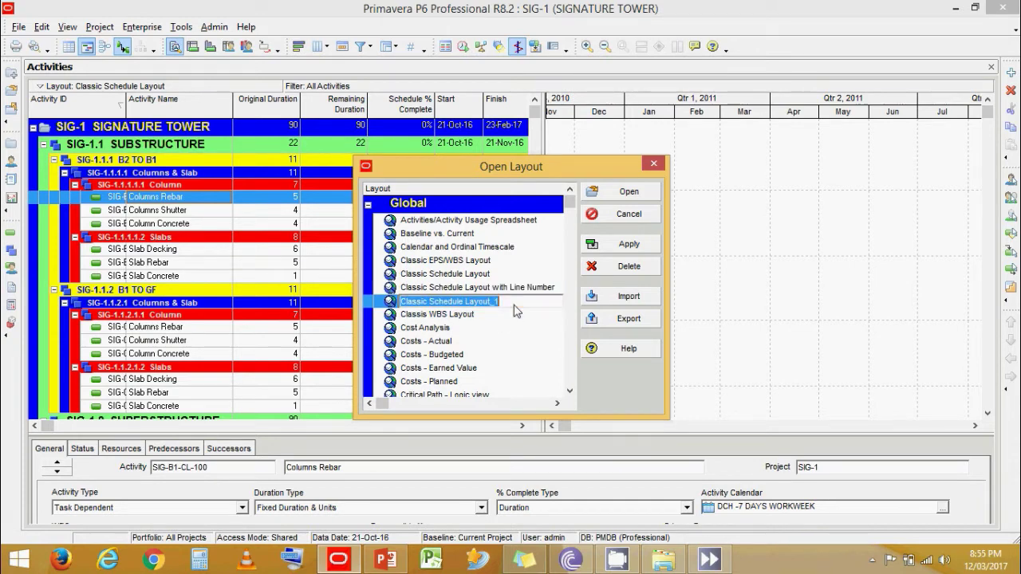
{"action": "type", "text": "Sia"}
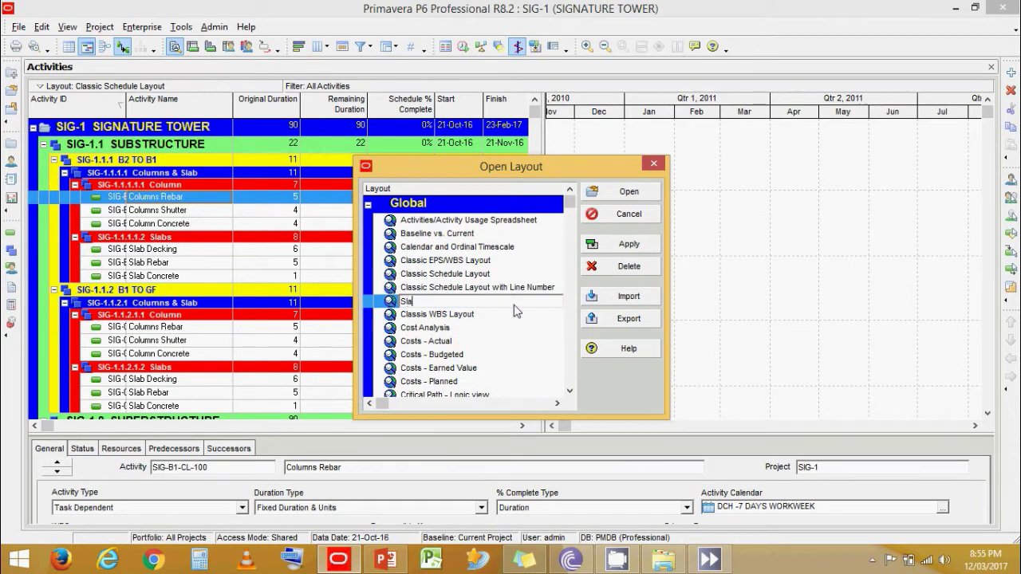
{"action": "type", "text": "b Look Ahead"}
{"action": "left_click", "coordinate": [540, 323]}
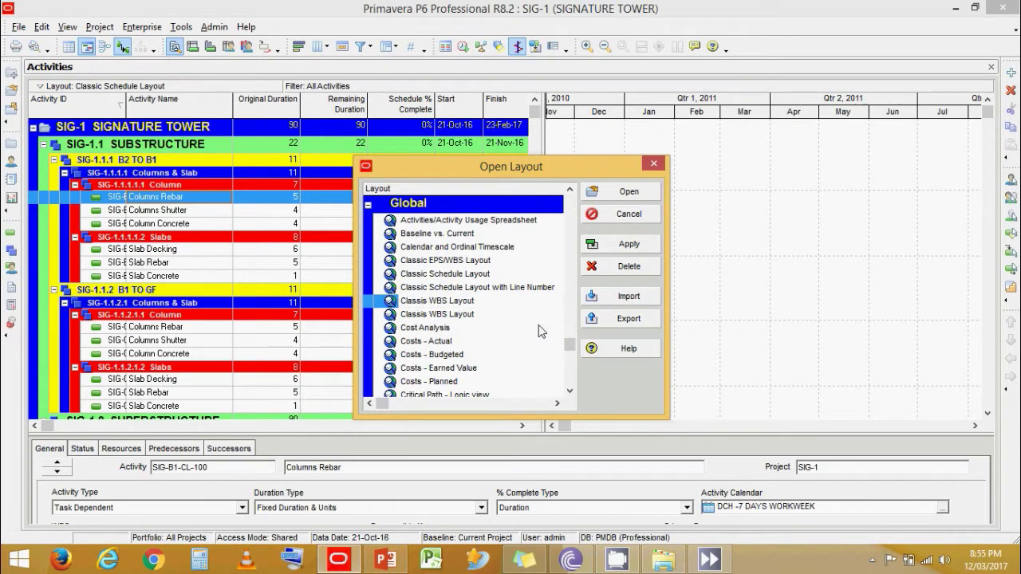
Apply the Slab Look Ahead layout to the activities view and close the layout list
{"action": "left_click", "coordinate": [543, 351]}
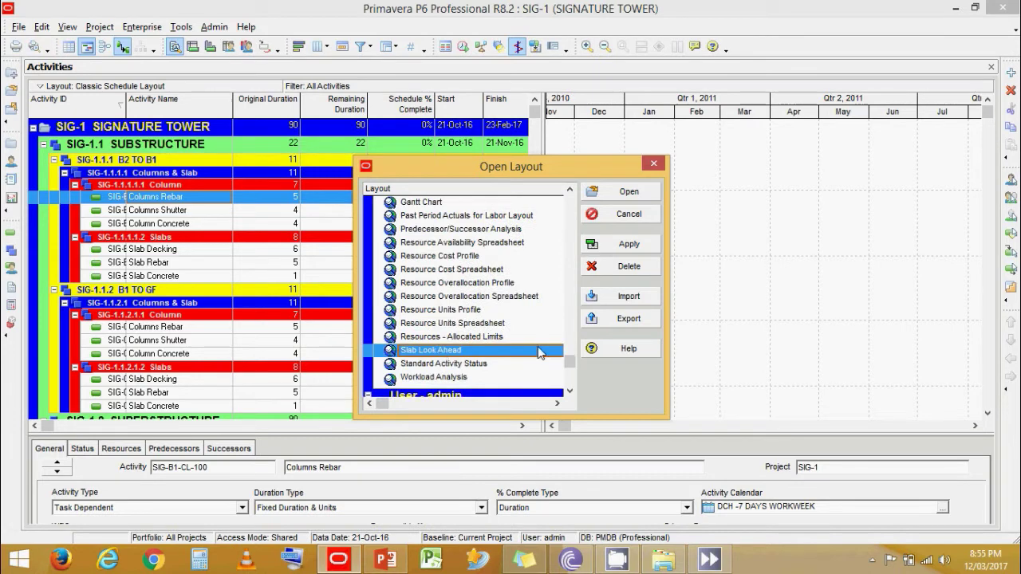
{"action": "left_click", "coordinate": [615, 245]}
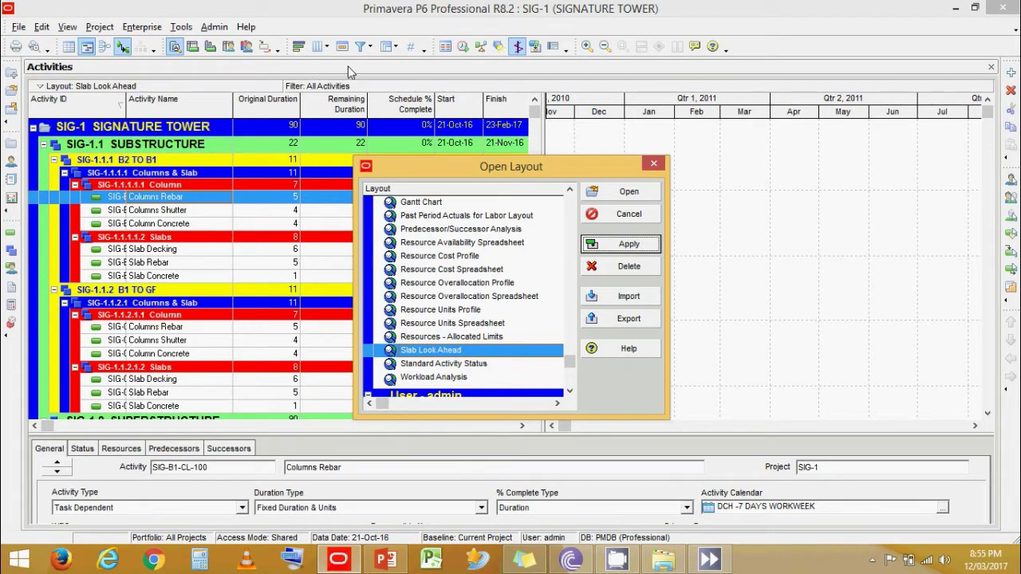
{"action": "left_click", "coordinate": [652, 166]}
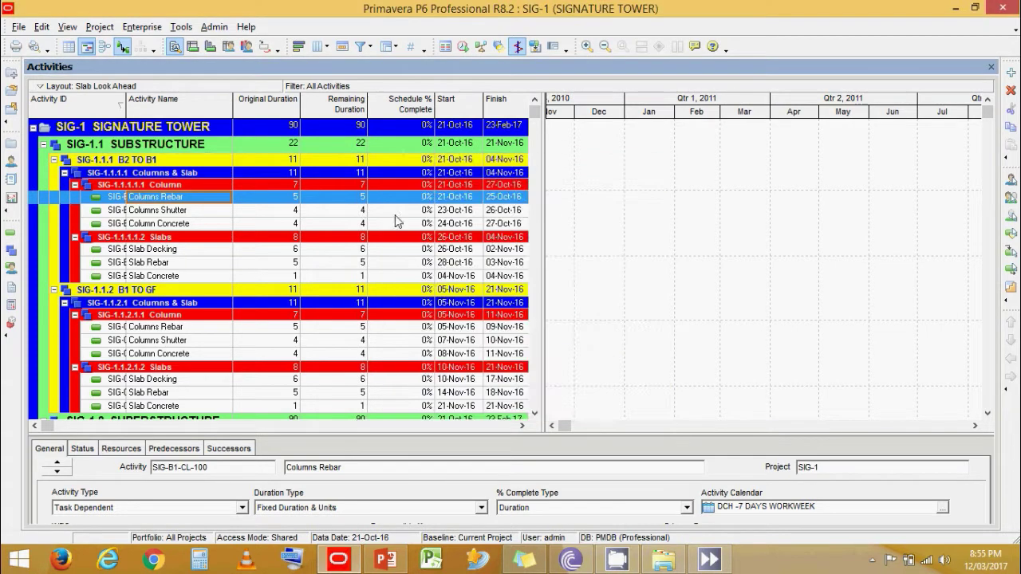
Open the print preview of the Slab Look Ahead layout and zoom out to show the whole first page
{"action": "left_click", "coordinate": [17, 27]}
{"action": "left_click", "coordinate": [30, 82]}
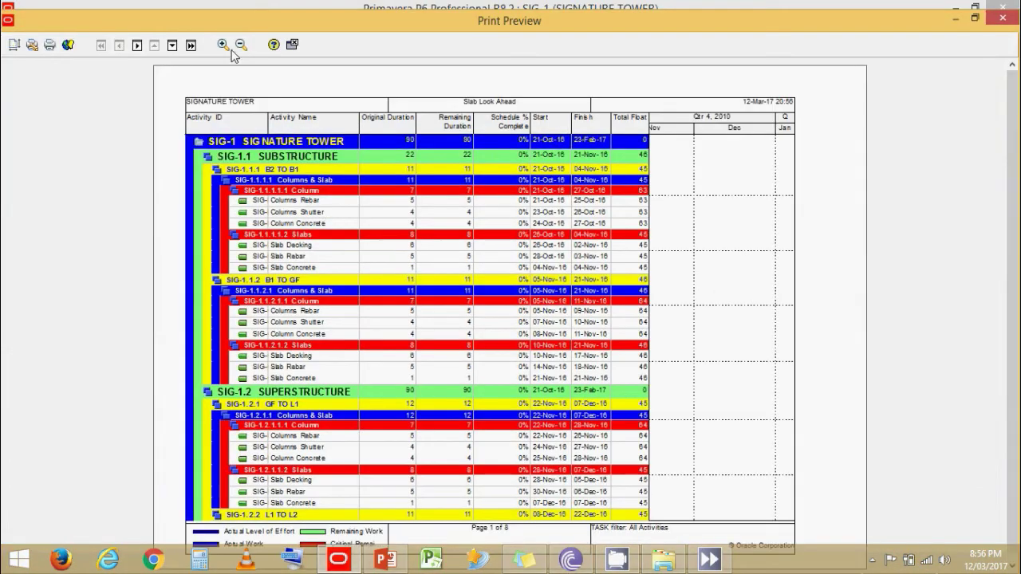
{"action": "left_click", "coordinate": [241, 47]}
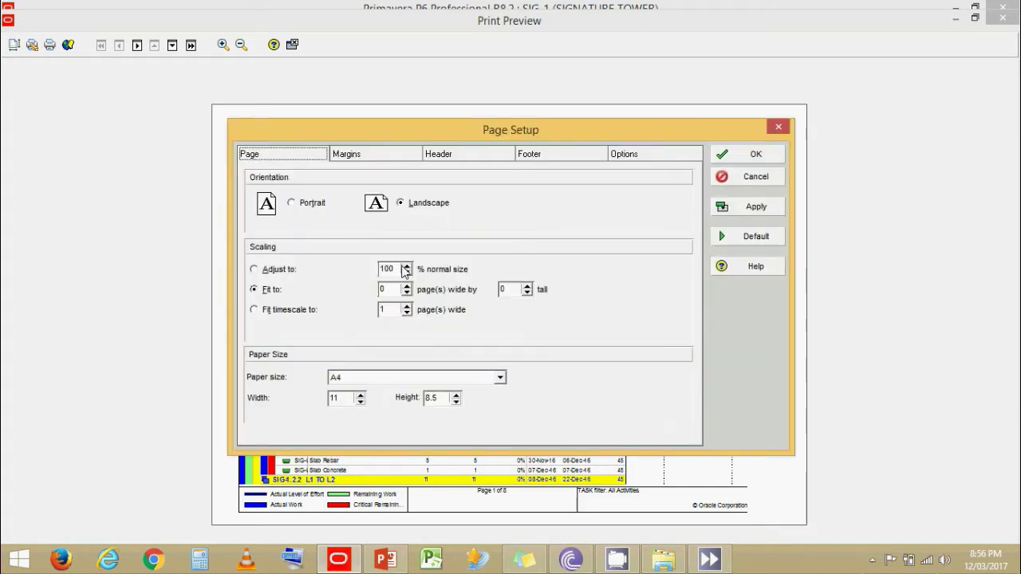
Scale the printout to 60 % of normal size and apply the page setup
{"action": "left_click_drag", "start_coordinate": [396, 270], "coordinate": [369, 270]}
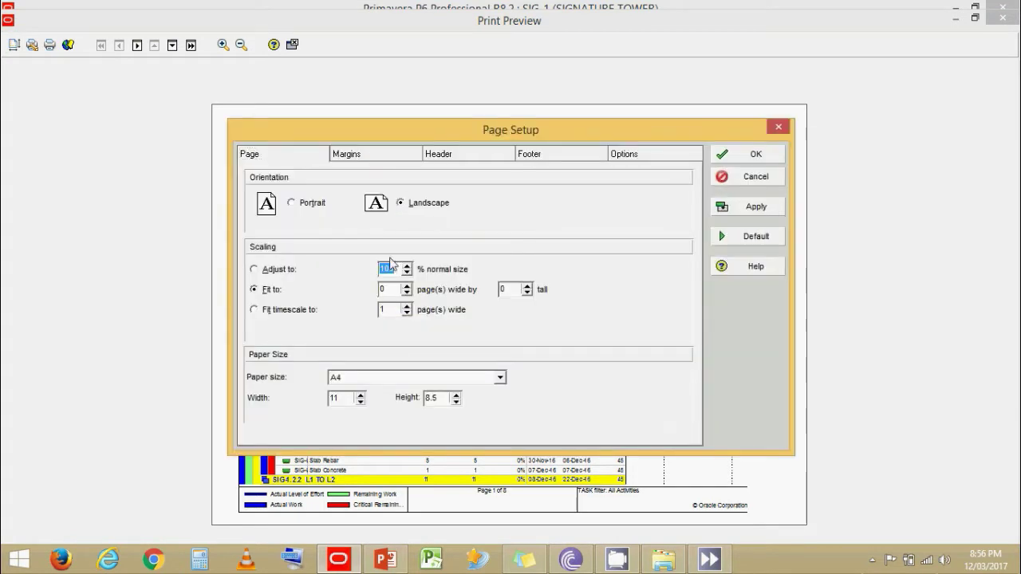
{"action": "left_click", "coordinate": [756, 209]}
{"action": "left_click_drag", "start_coordinate": [502, 120], "coordinate": [542, 169]}
{"action": "left_click", "coordinate": [786, 203]}
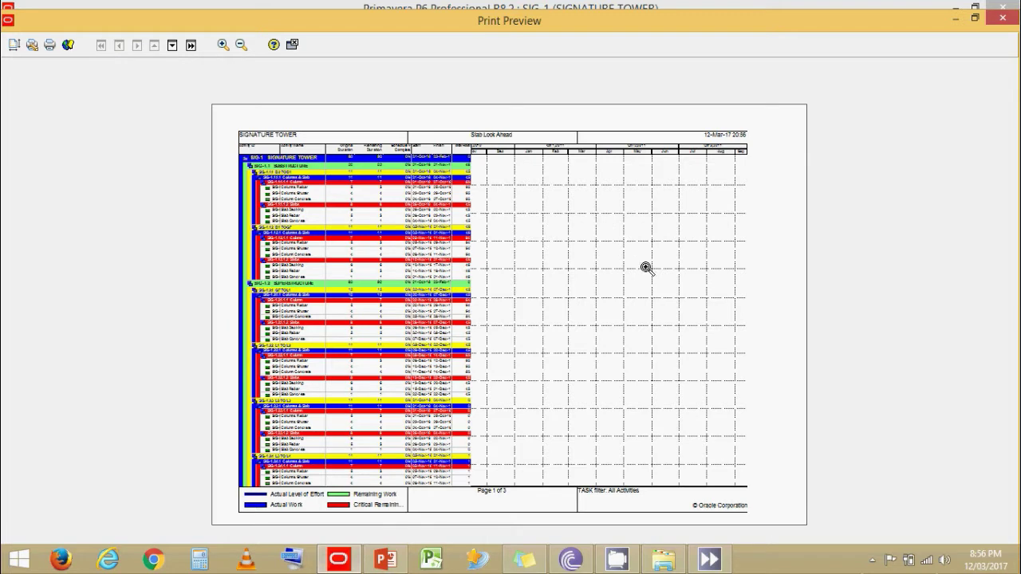
Close the print preview and shift the Gantt chart timescale to the project's bars in the last quarter of 2016
{"action": "left_click", "coordinate": [293, 45]}
{"action": "left_click_drag", "start_coordinate": [746, 120], "coordinate": [614, 126]}
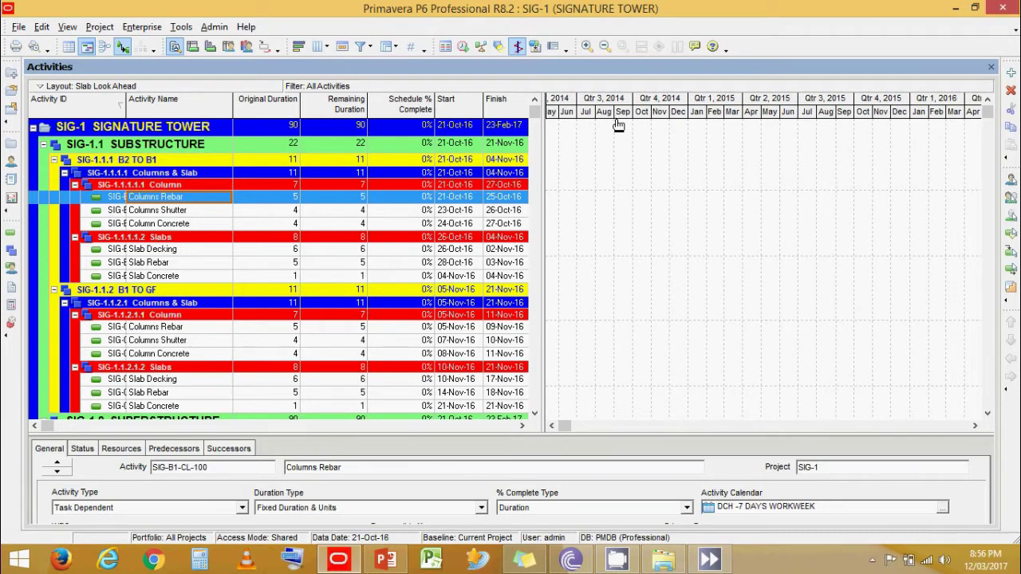
{"action": "left_click", "coordinate": [468, 129]}
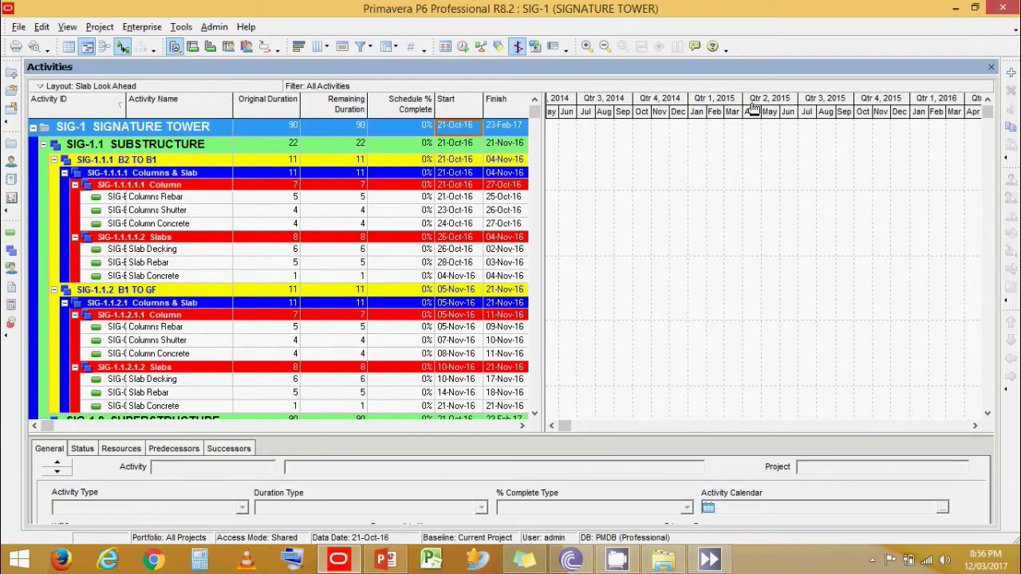
{"action": "left_click_drag", "start_coordinate": [892, 104], "coordinate": [626, 118]}
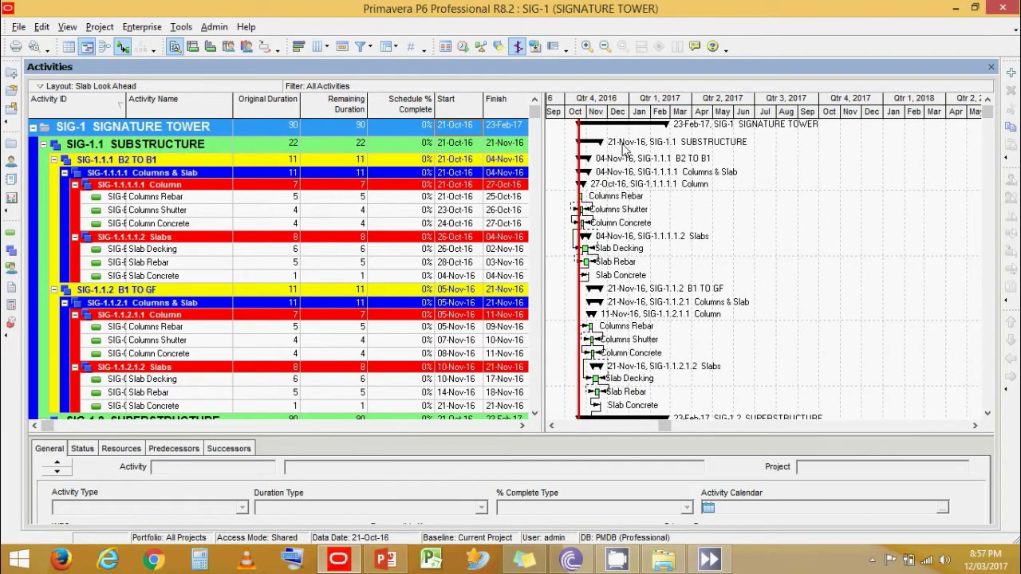
Reopen the print preview of the layout and zoom out to the whole first page
{"action": "left_click", "coordinate": [17, 26]}
{"action": "key", "text": "Escape"}
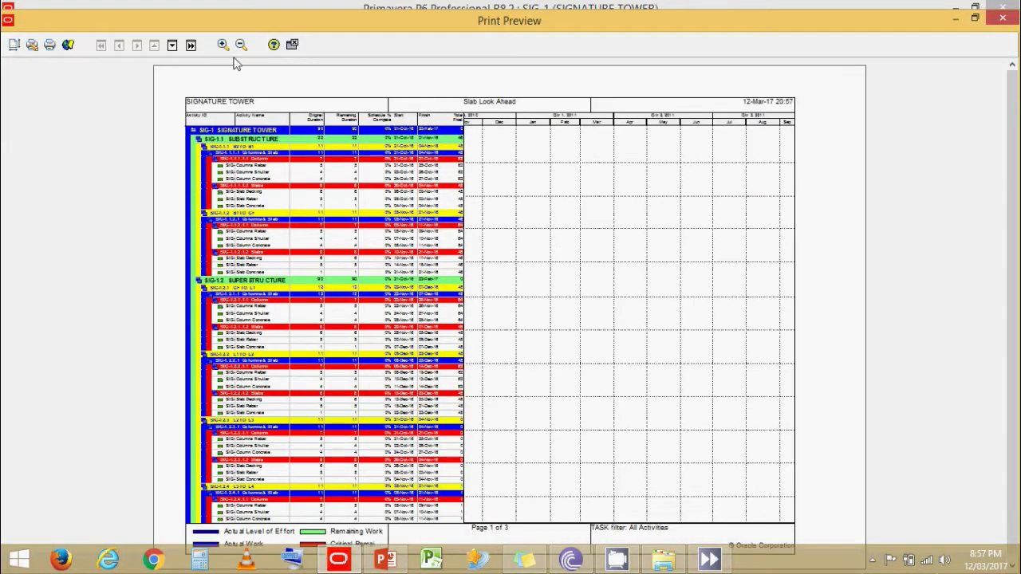
{"action": "left_click", "coordinate": [241, 45]}
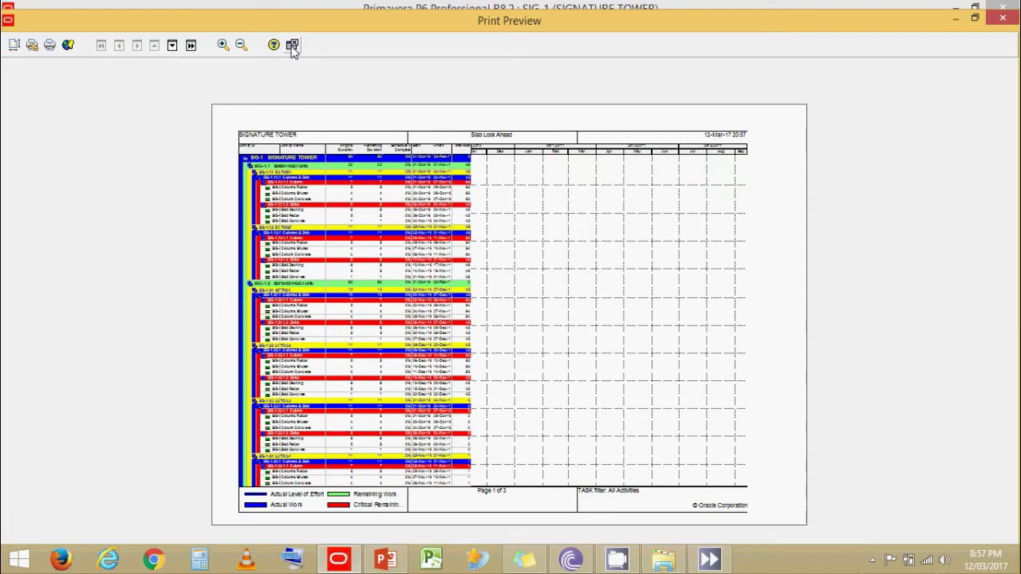
Set the printed timescale to start at PS - Earliest Project Start and finish at PF - Latest Project Finish, and apply it
{"action": "left_click", "coordinate": [12, 46]}
{"action": "left_click", "coordinate": [650, 153]}
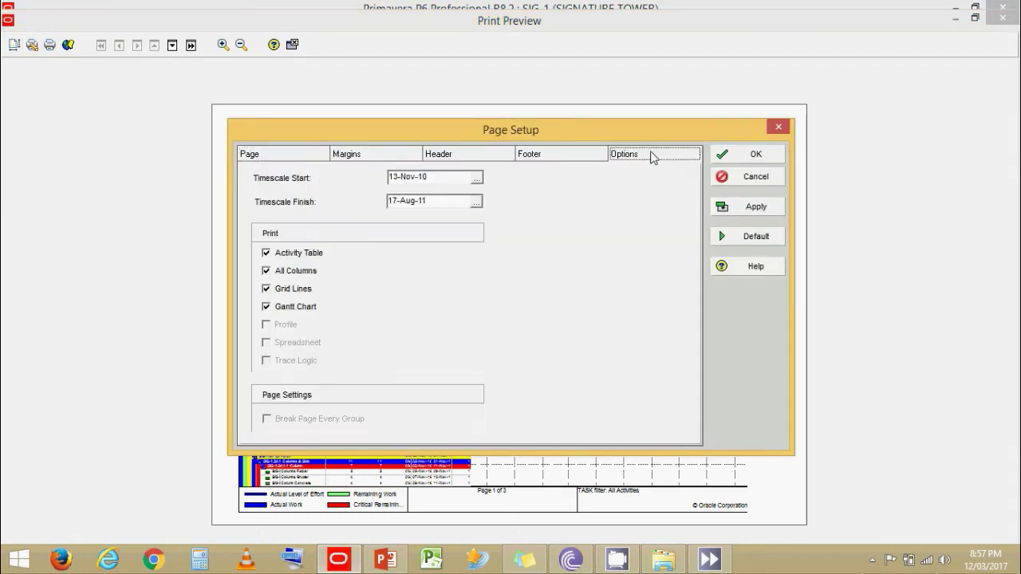
{"action": "left_click", "coordinate": [476, 181]}
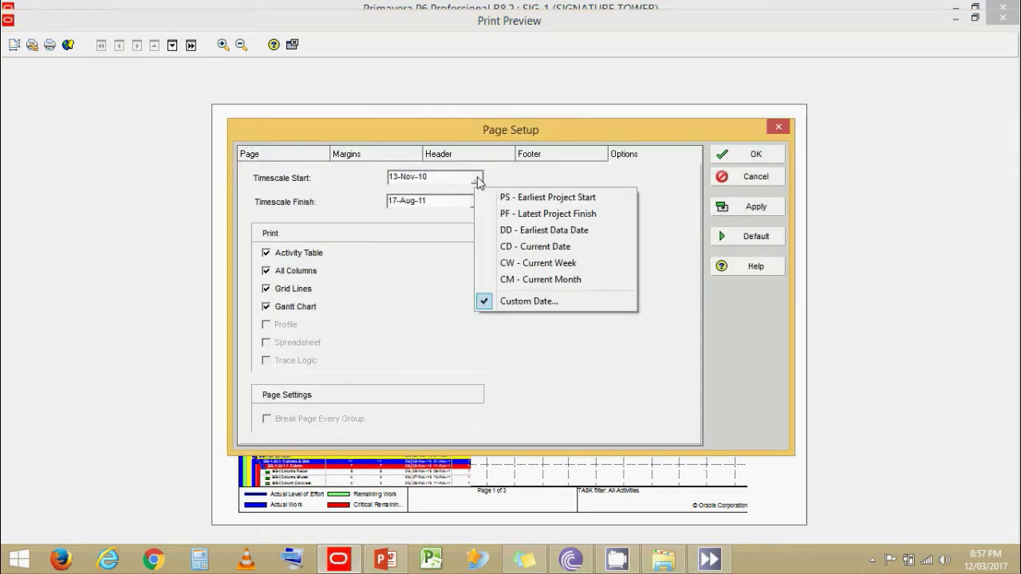
{"action": "left_click", "coordinate": [506, 197]}
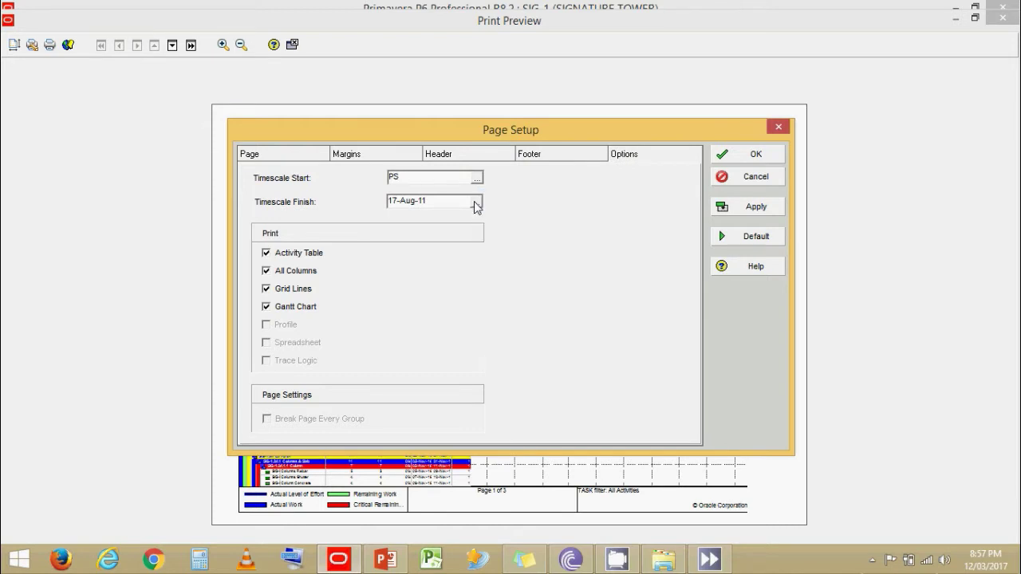
{"action": "left_click", "coordinate": [476, 201]}
{"action": "left_click", "coordinate": [514, 237]}
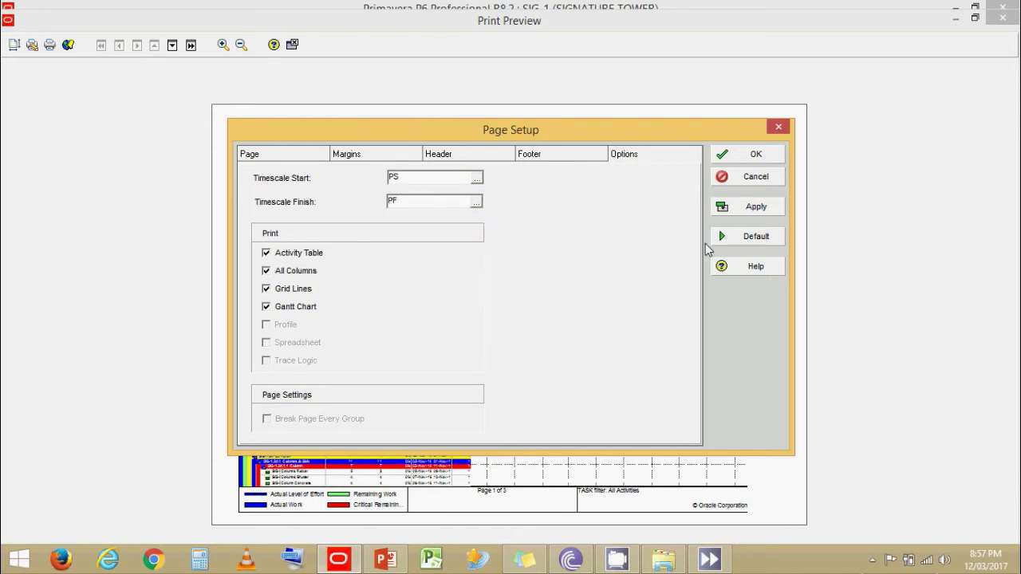
{"action": "left_click", "coordinate": [772, 209]}
{"action": "left_click", "coordinate": [747, 153]}
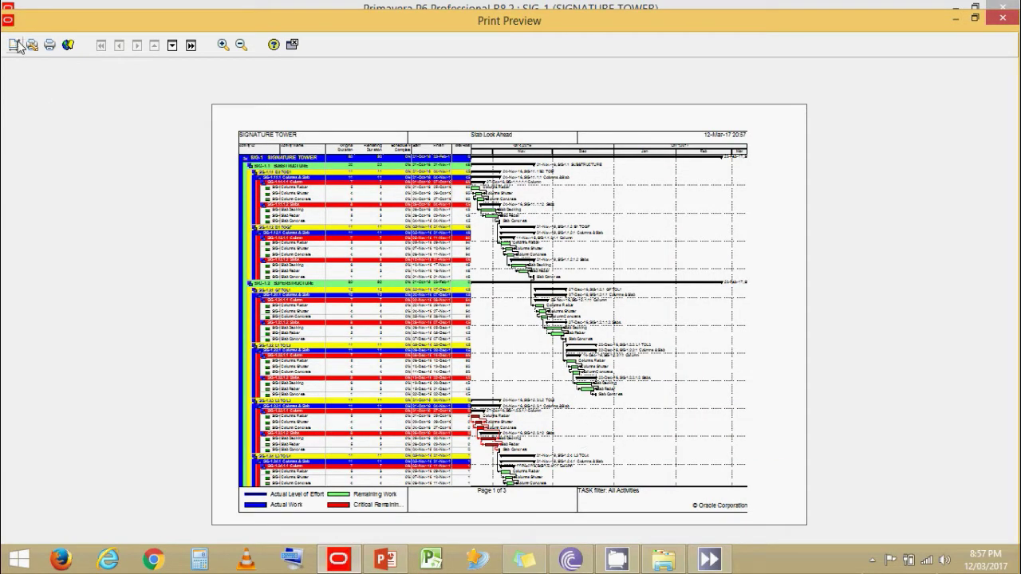
Page through the print preview to examine how the Gantt bars fit the timescale on each page
{"action": "key", "text": "Page_Down"}
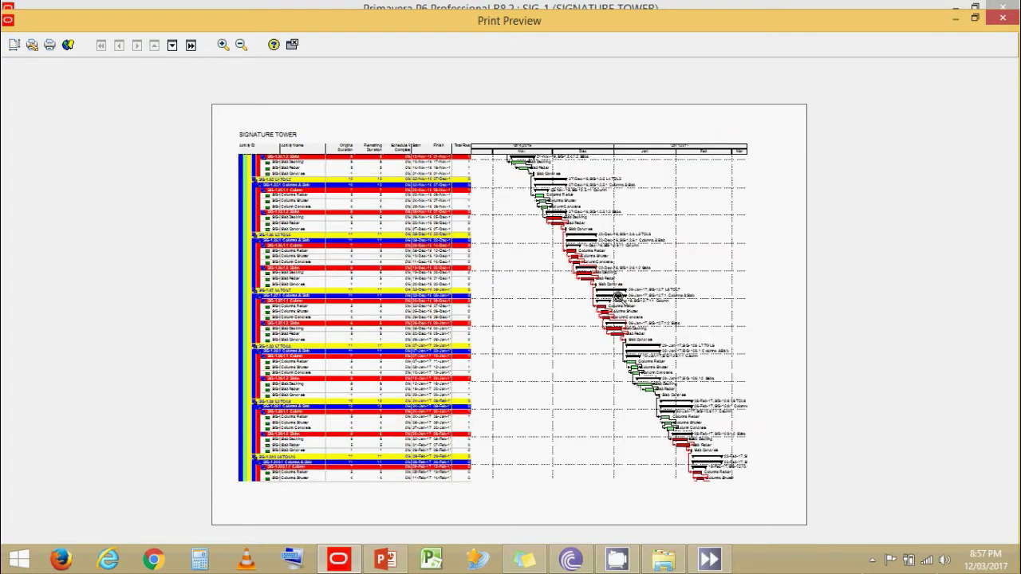
{"action": "key", "text": "Page_Down"}
{"action": "key", "text": "Page_Down"}
{"action": "key", "text": "Page_Down"}
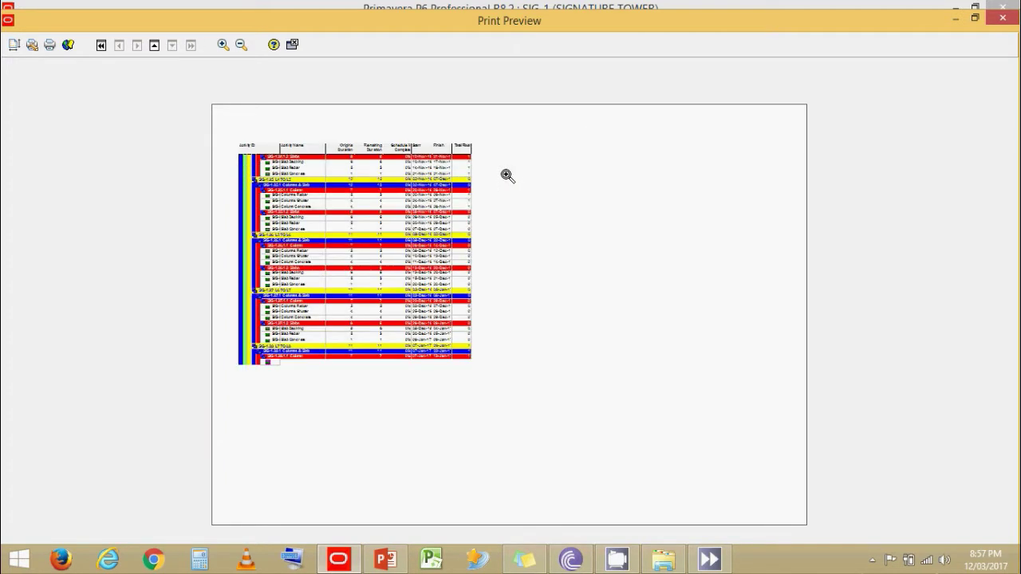
{"action": "key", "text": "Page_Up"}
{"action": "key", "text": "Page_Up"}
{"action": "key", "text": "Page_Down"}
{"action": "key", "text": "Page_Down"}
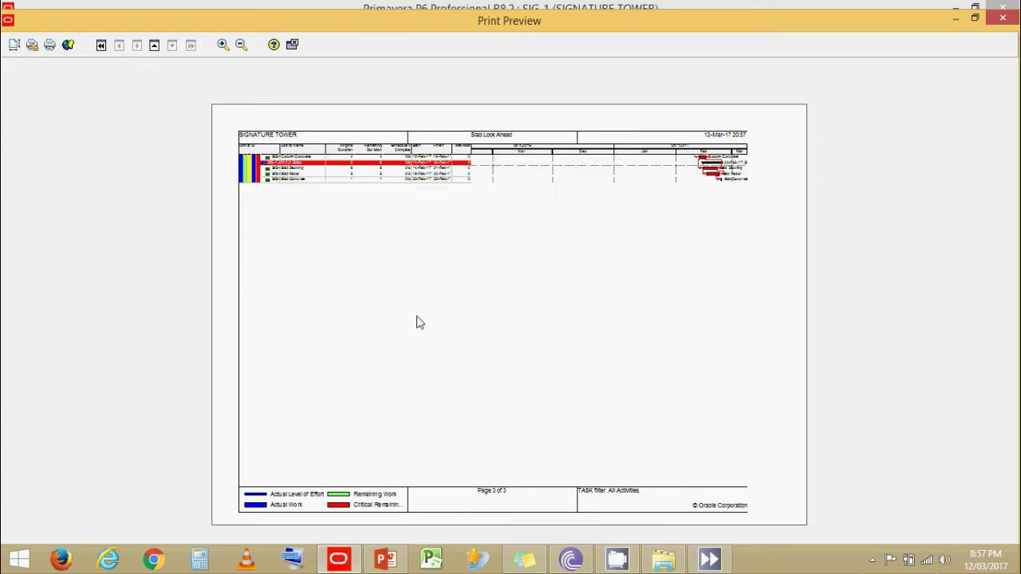
Extend the printed timescale to start at PS-2W and finish at PF+4W, and apply the page setup
{"action": "left_click", "coordinate": [639, 155]}
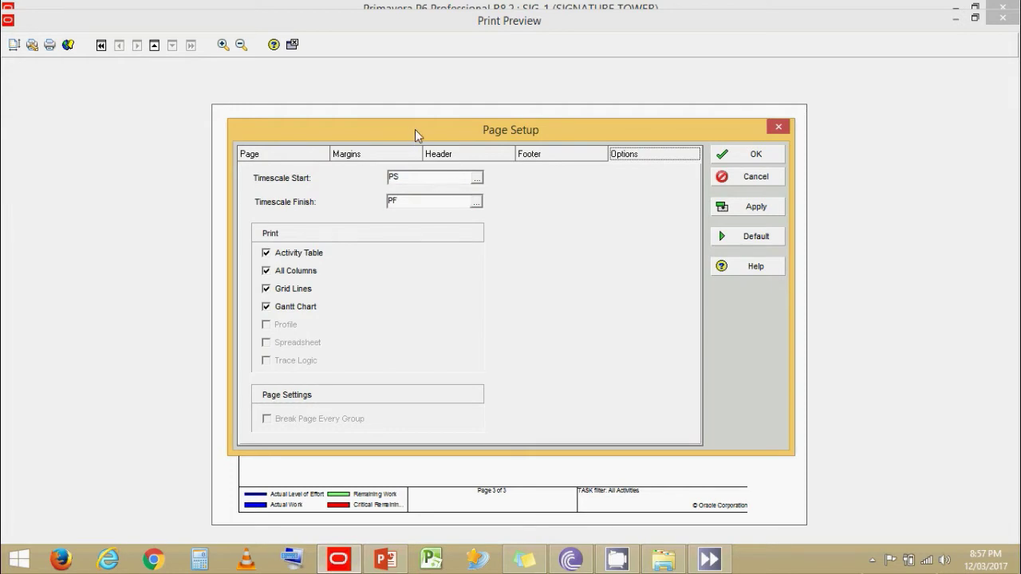
{"action": "left_click_drag", "start_coordinate": [415, 129], "coordinate": [549, 272]}
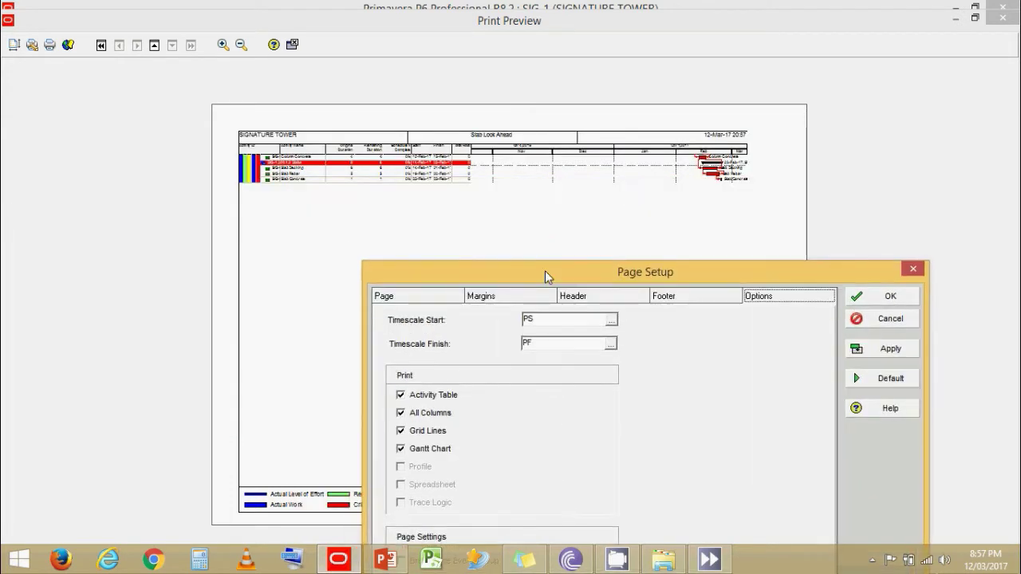
{"action": "left_click", "coordinate": [559, 324]}
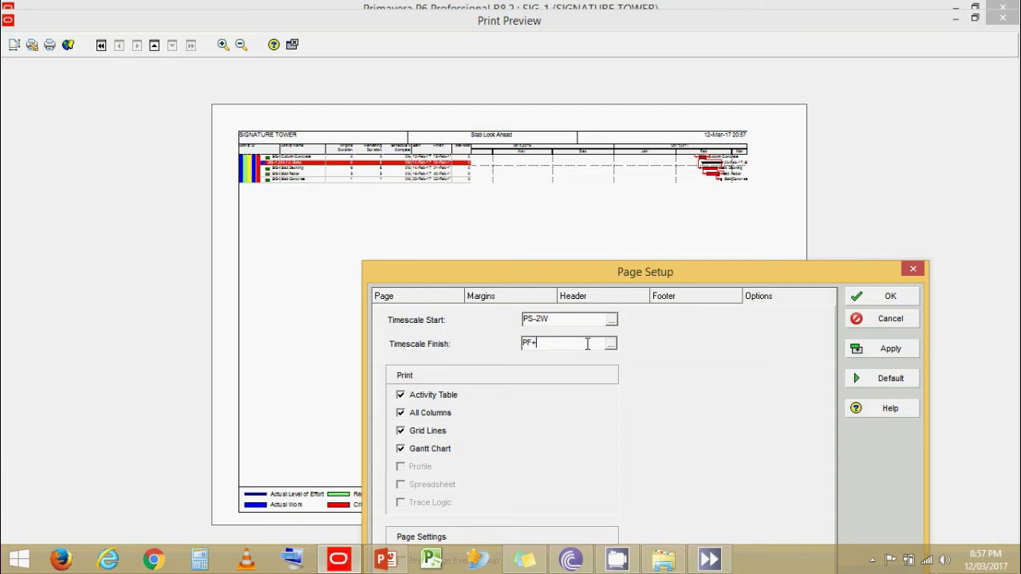
{"action": "left_click", "coordinate": [861, 350]}
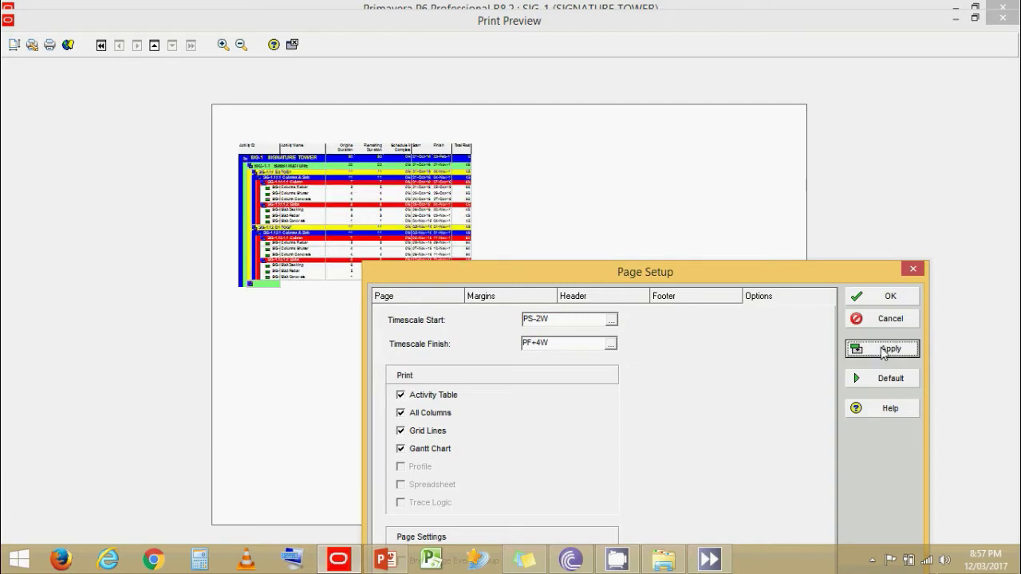
{"action": "left_click", "coordinate": [885, 296]}
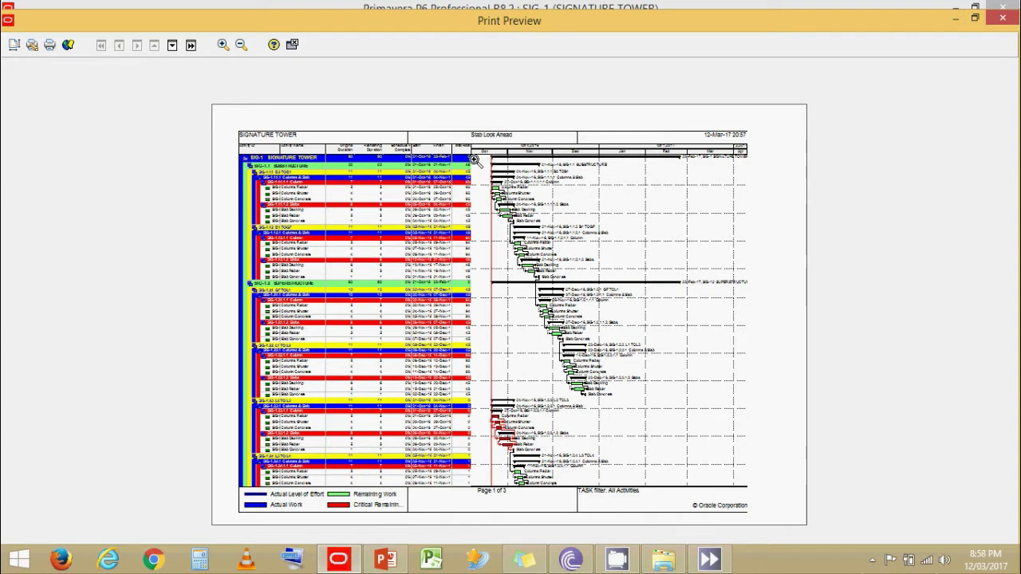
Check the margin before and after the bars on every preview page, returning to the first page
{"action": "key", "text": "Page_Down"}
{"action": "key", "text": "Page_Down"}
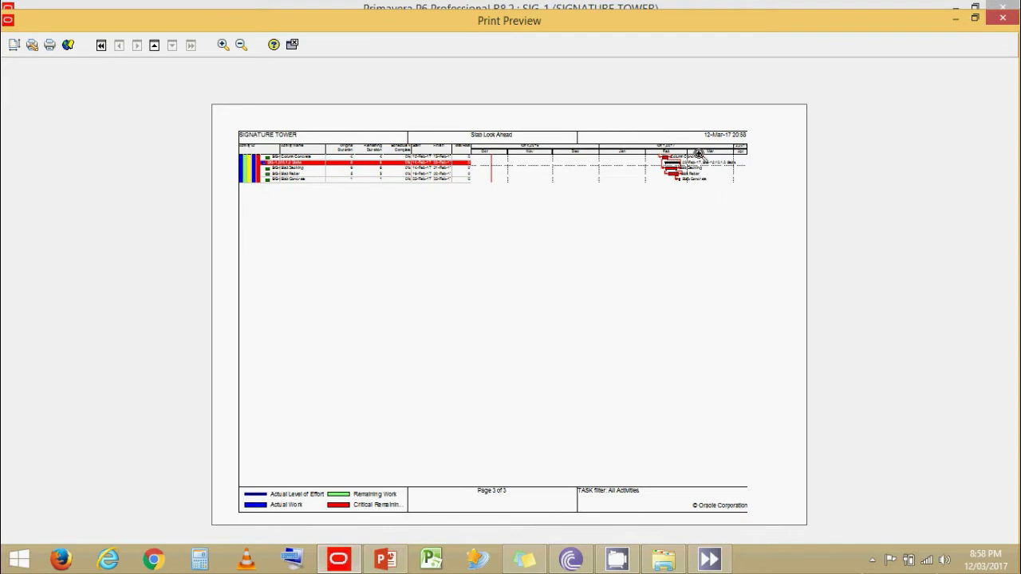
{"action": "key", "text": "Page_Up"}
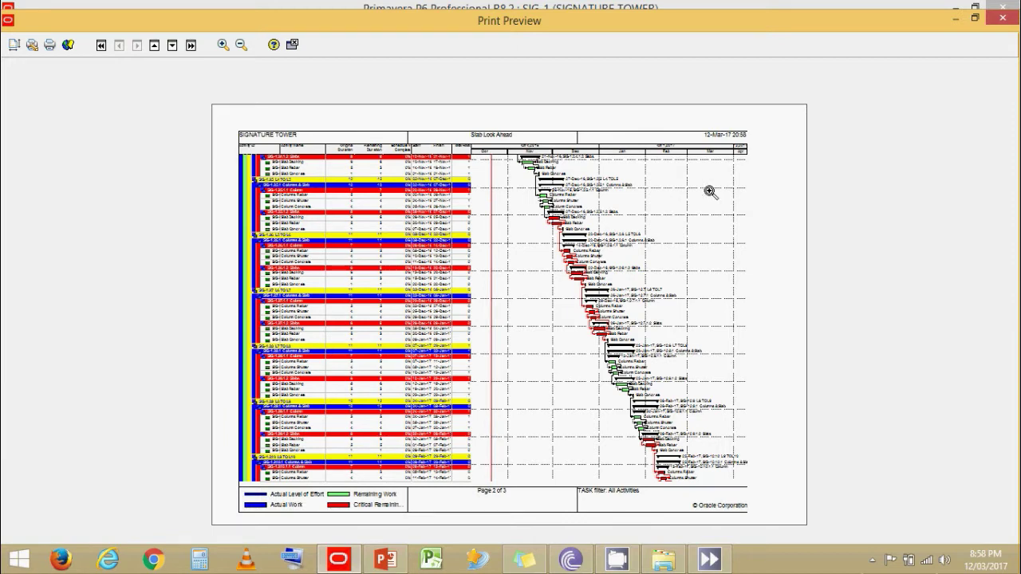
{"action": "key", "text": "Page_Up"}
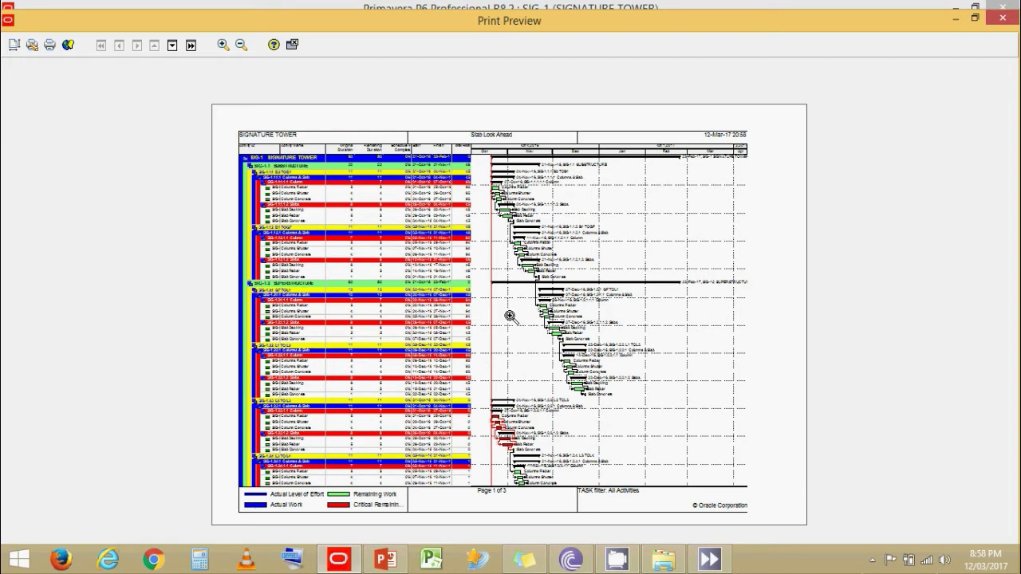
Open the header settings of the page setup and examine the content of the header sections
{"action": "left_click", "coordinate": [15, 46]}
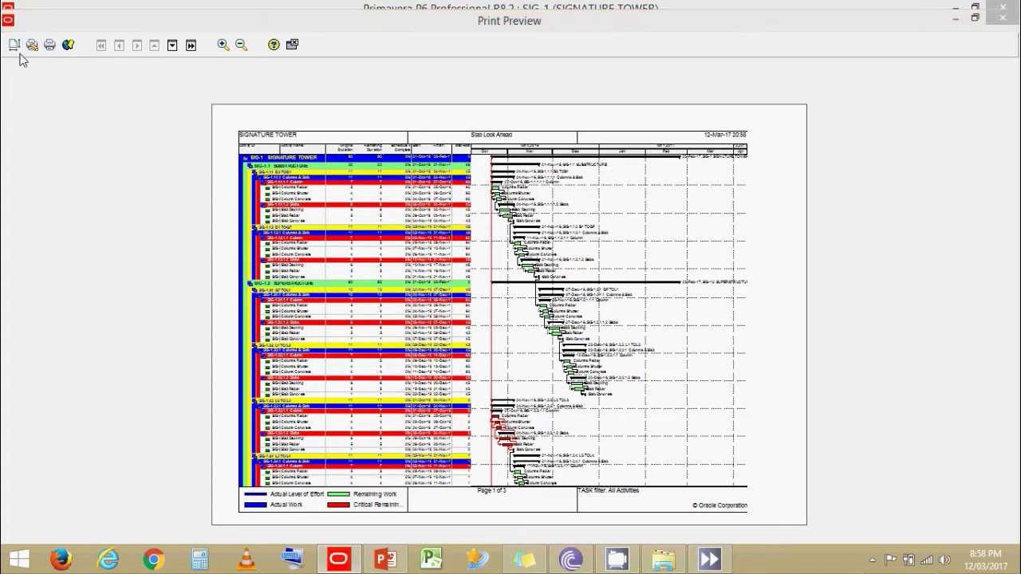
{"action": "left_click_drag", "start_coordinate": [396, 131], "coordinate": [568, 140]}
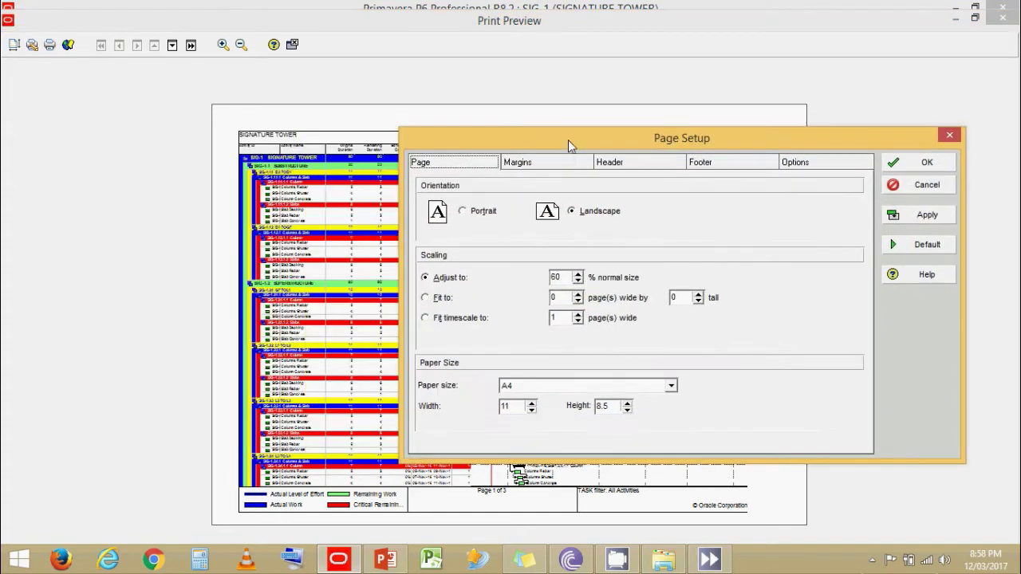
{"action": "left_click", "coordinate": [666, 166]}
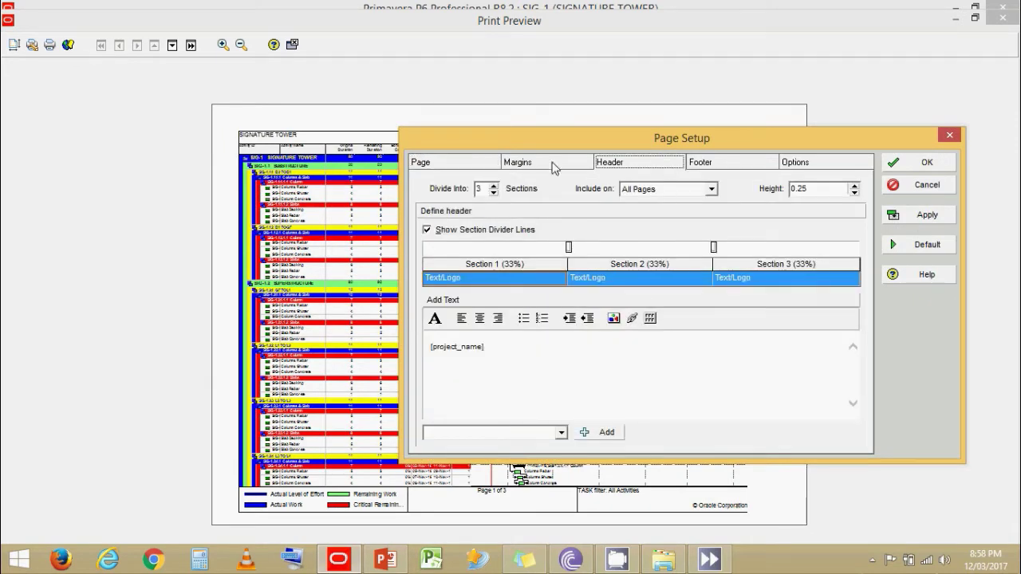
{"action": "left_click_drag", "start_coordinate": [563, 148], "coordinate": [477, 180]}
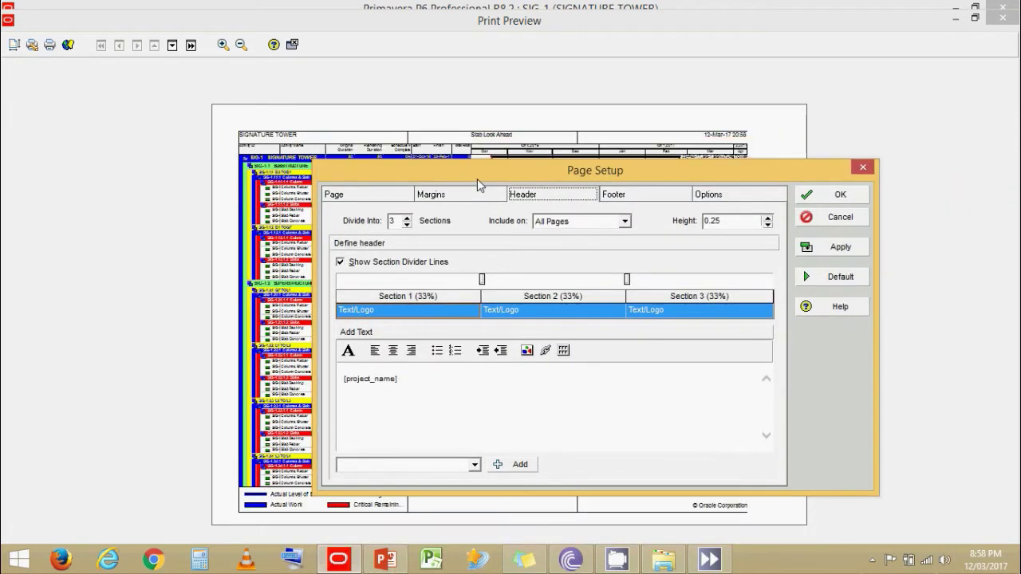
{"action": "left_click", "coordinate": [504, 314]}
{"action": "left_click", "coordinate": [679, 313]}
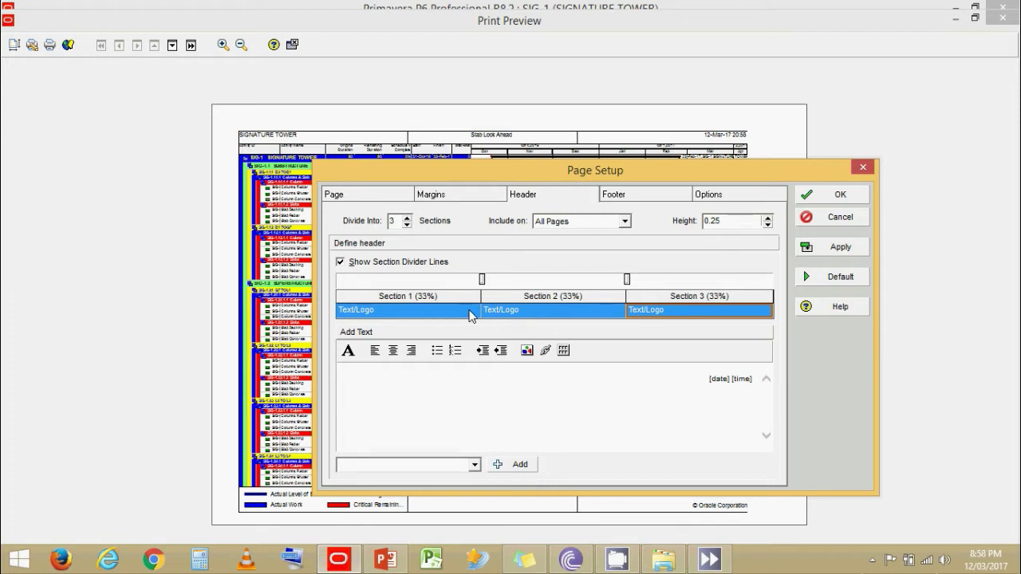
Divide the page header into 2 sections and apply the change to the preview
{"action": "left_click", "coordinate": [470, 316]}
{"action": "left_click", "coordinate": [529, 315]}
{"action": "left_click", "coordinate": [699, 311]}
{"action": "left_click", "coordinate": [406, 226]}
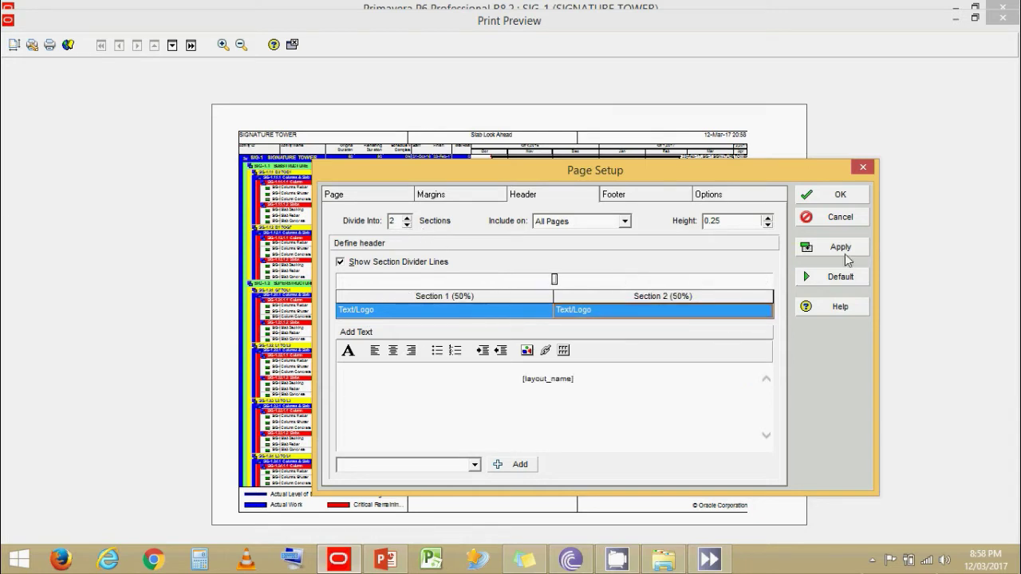
{"action": "left_click", "coordinate": [835, 249]}
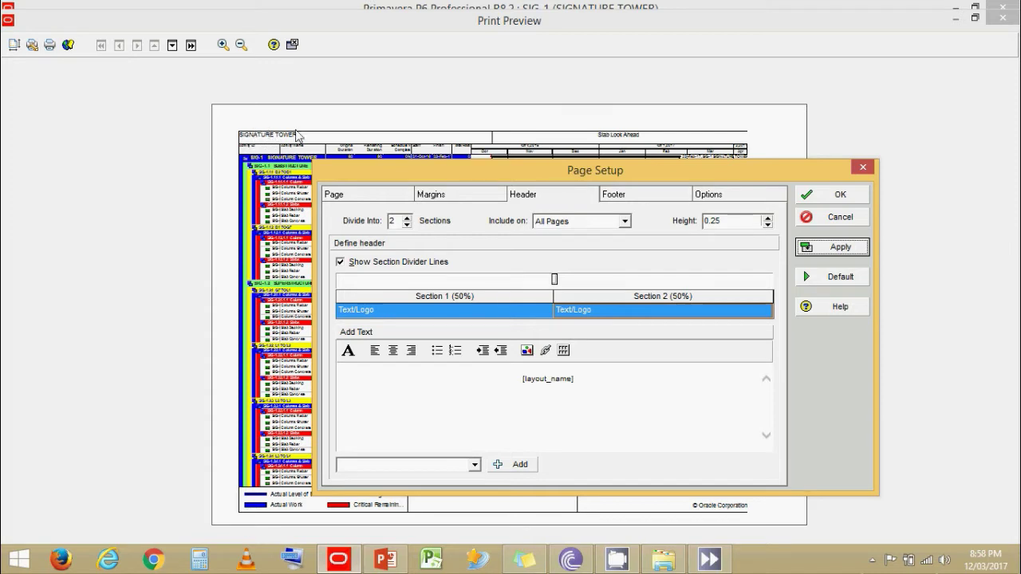
Delete the [project_name] field from Section 1 of the header
{"action": "left_click", "coordinate": [399, 313]}
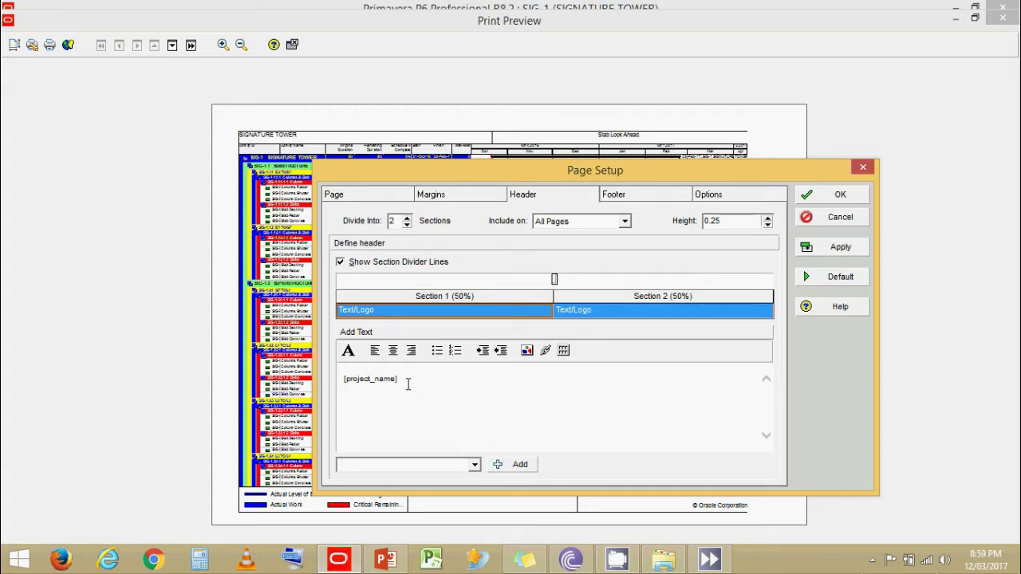
{"action": "left_click_drag", "start_coordinate": [408, 384], "coordinate": [341, 380]}
{"action": "key", "text": "Delete"}
Set the Section 1 header text to Arial Regular size 8 with centred alignment
{"action": "left_click", "coordinate": [348, 355]}
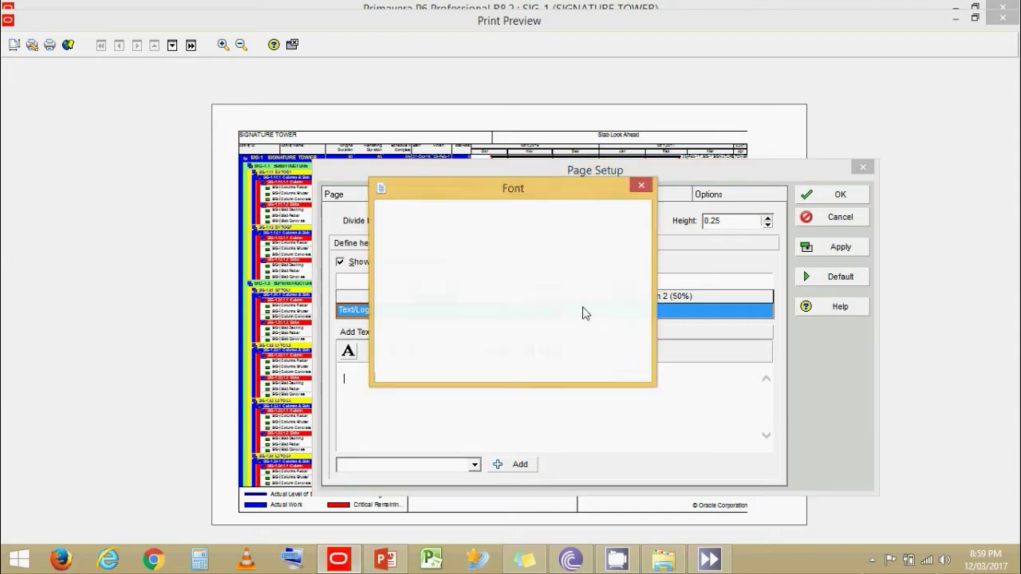
{"action": "left_click", "coordinate": [556, 237]}
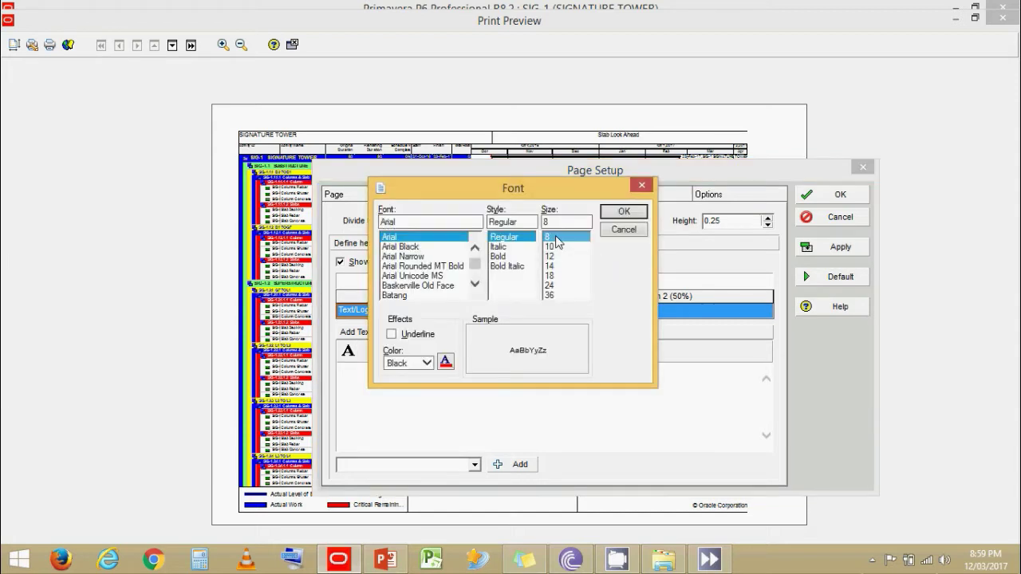
{"action": "left_click", "coordinate": [624, 211]}
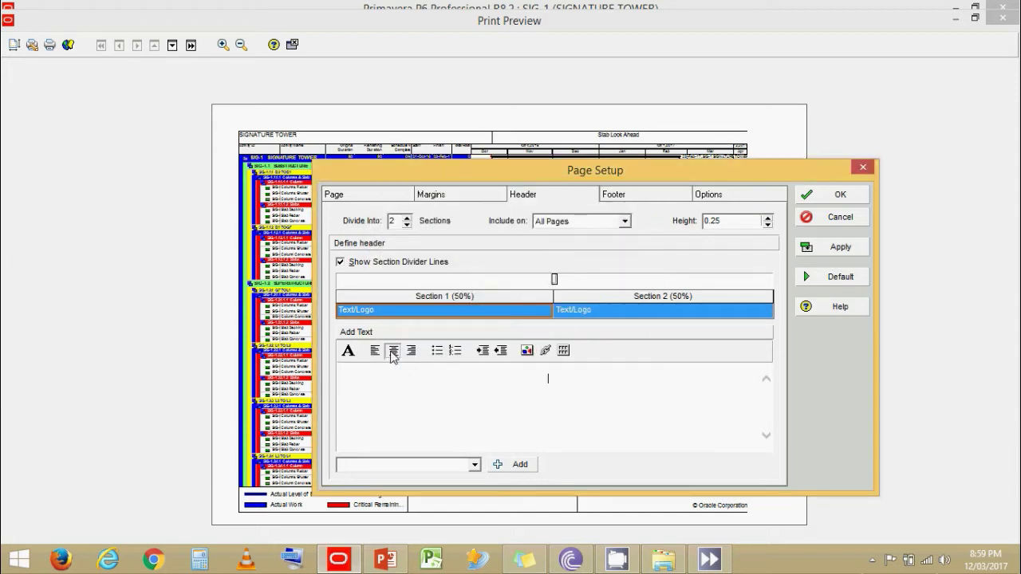
{"action": "left_click", "coordinate": [411, 351]}
{"action": "left_click", "coordinate": [375, 351]}
{"action": "left_click", "coordinate": [394, 351]}
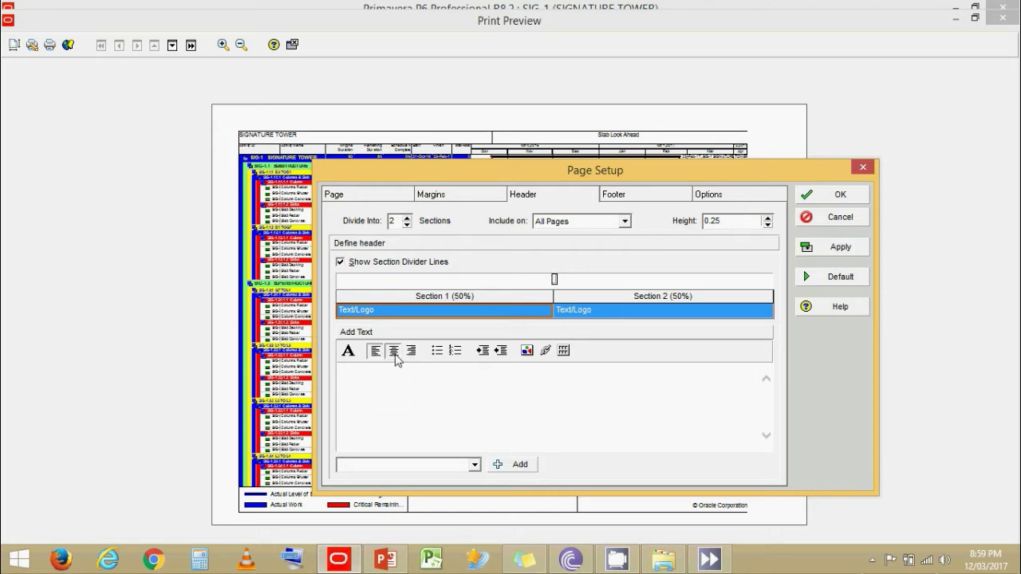
Add the Project / Portfolio Name field to header Section 1, centre it, apply the change and close the page setup
{"action": "left_click", "coordinate": [475, 466]}
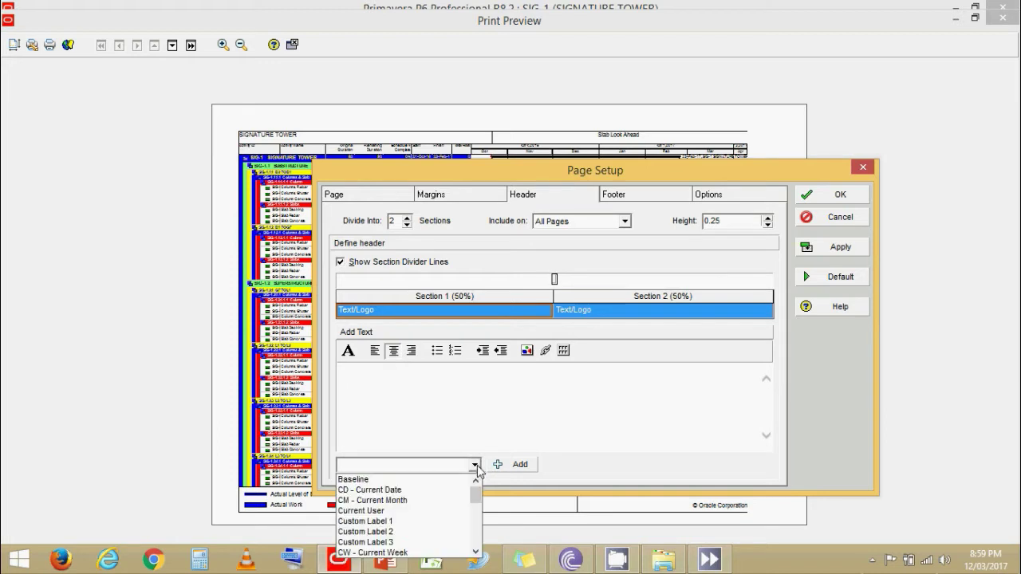
{"action": "key", "text": "p"}
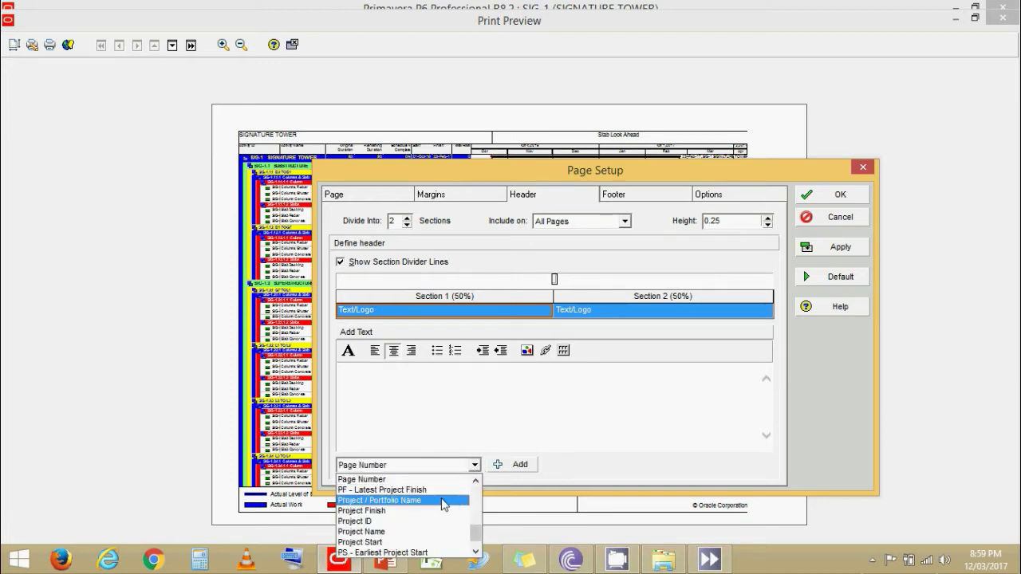
{"action": "left_click", "coordinate": [442, 500]}
{"action": "left_click", "coordinate": [494, 469]}
{"action": "left_click_drag", "start_coordinate": [612, 378], "coordinate": [472, 381]}
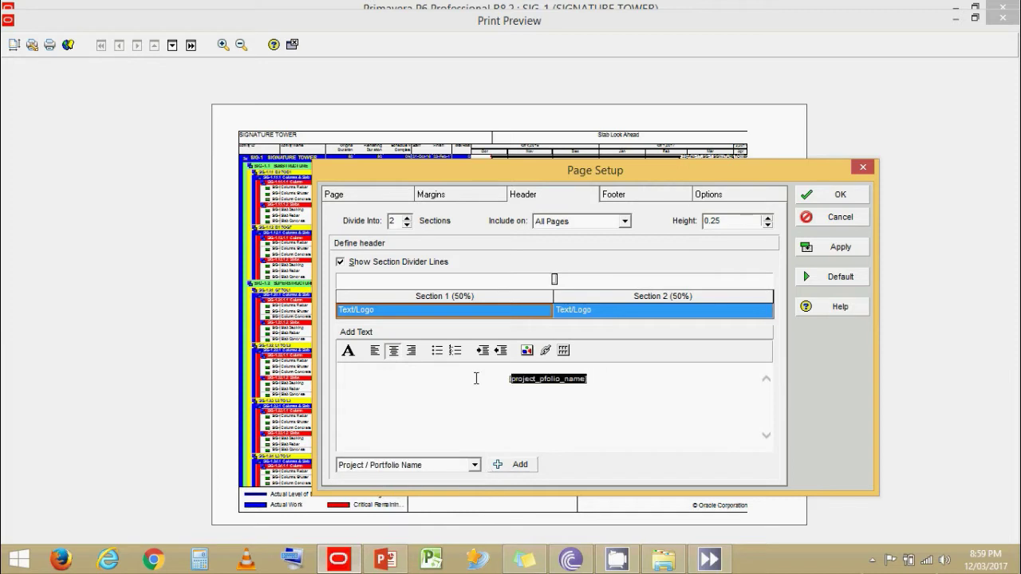
{"action": "left_click", "coordinate": [376, 351]}
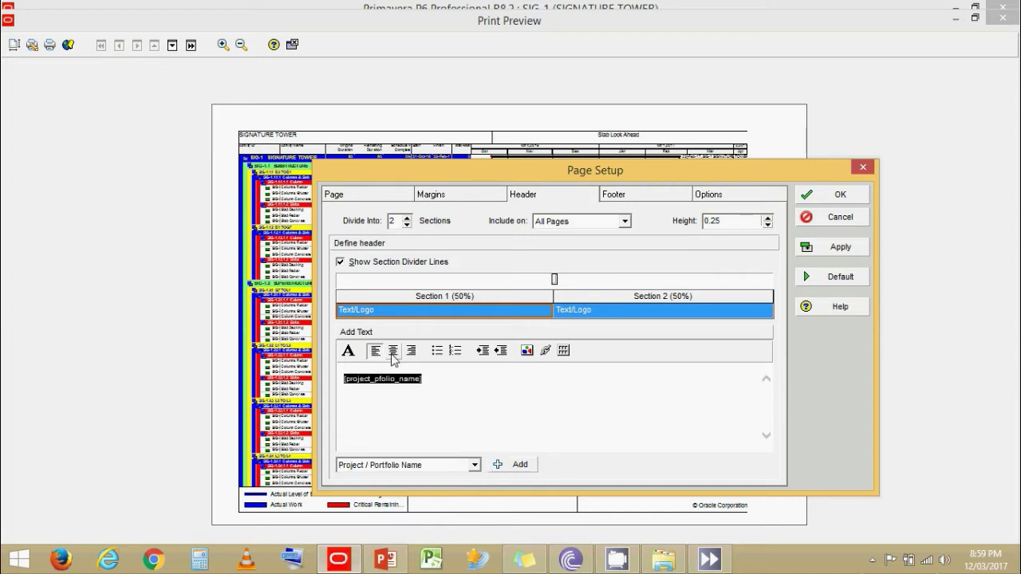
{"action": "left_click", "coordinate": [392, 352]}
{"action": "left_click", "coordinate": [840, 249]}
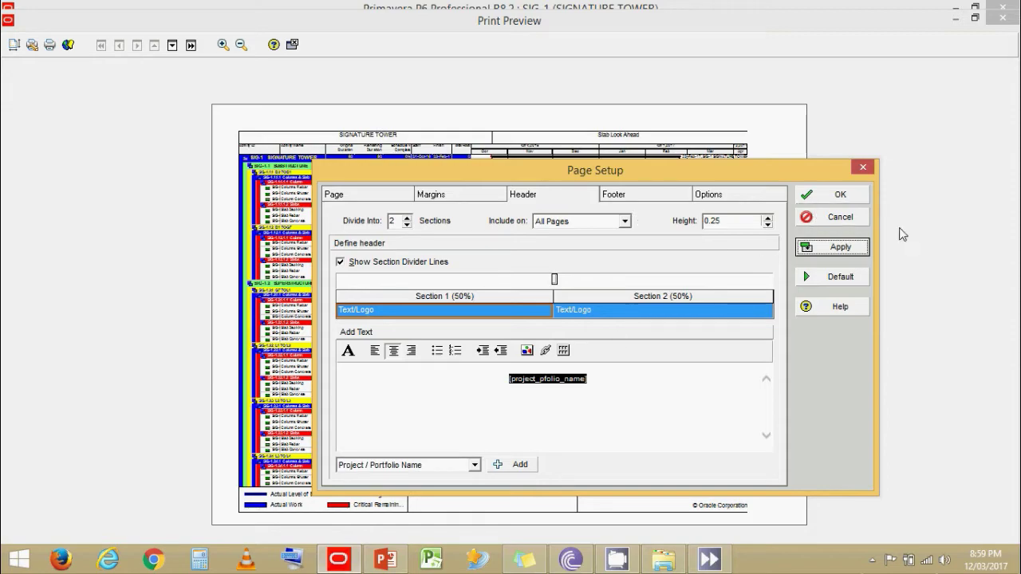
{"action": "left_click", "coordinate": [839, 194]}
Close the print preview and examine the SIG-1 SIGNATURE TOWER entry in the Projects view
{"action": "left_click", "coordinate": [292, 44]}
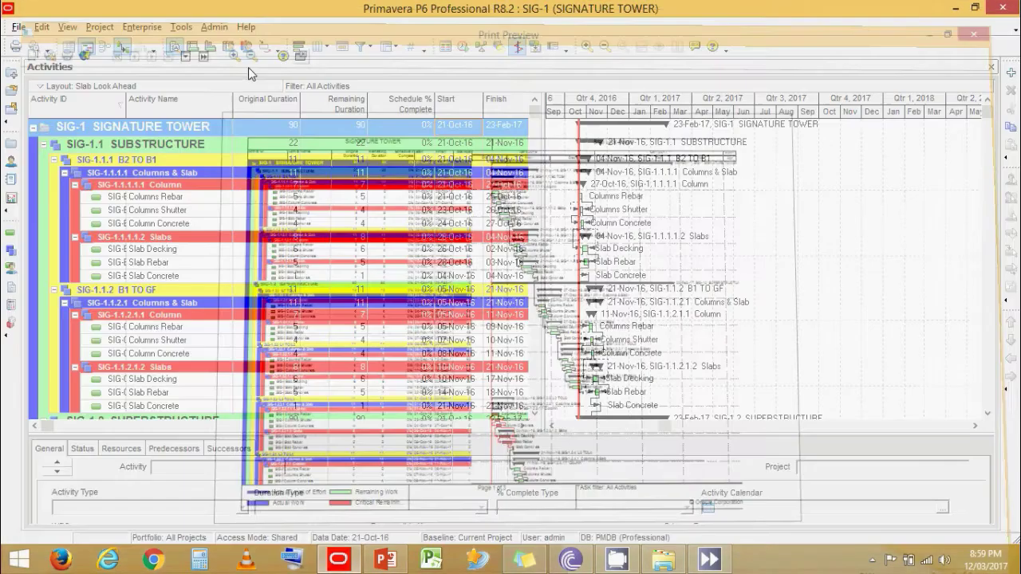
{"action": "left_click", "coordinate": [99, 27]}
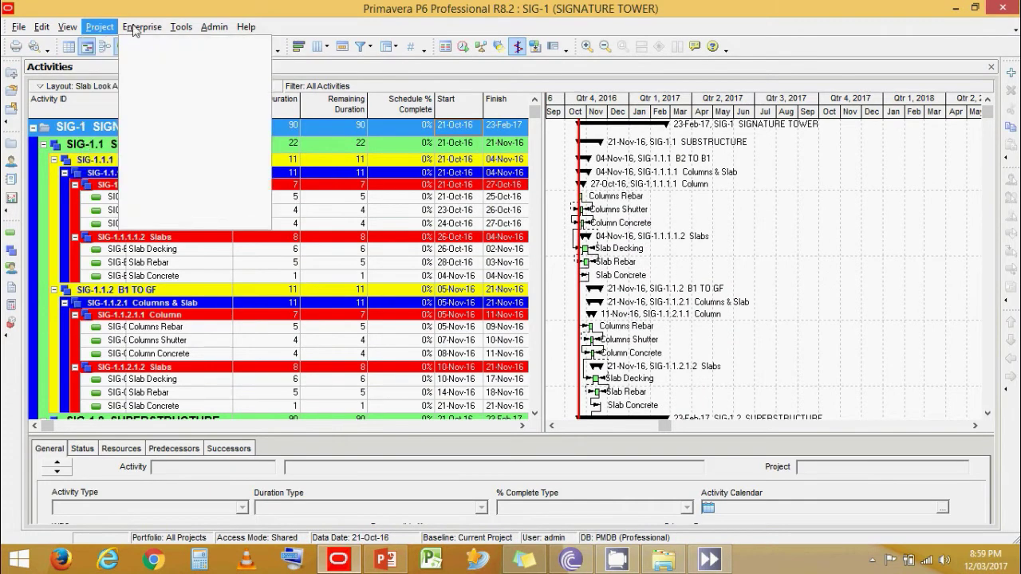
{"action": "mouse_move", "coordinate": [133, 30]}
{"action": "left_click", "coordinate": [187, 128]}
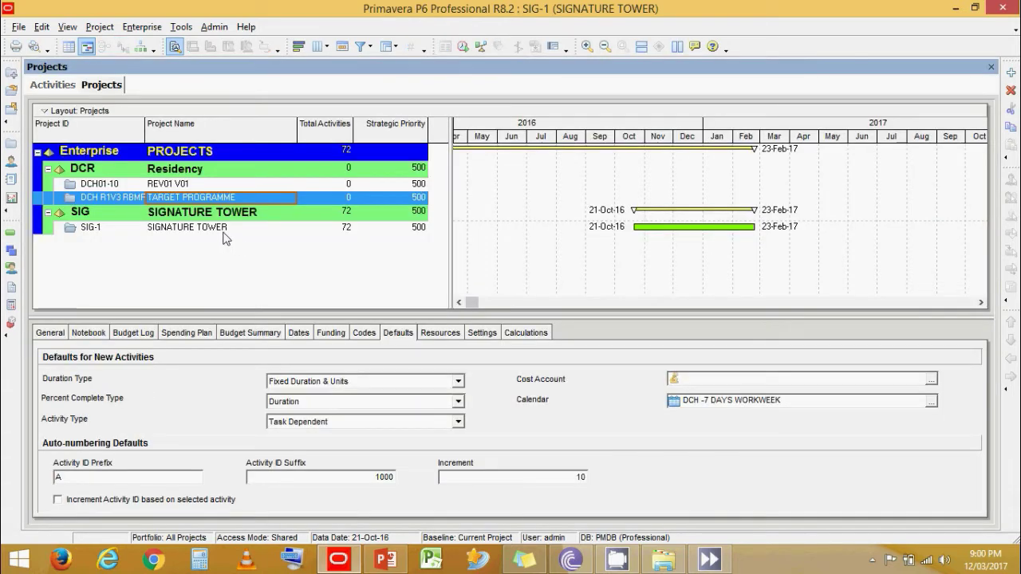
{"action": "left_click", "coordinate": [221, 230]}
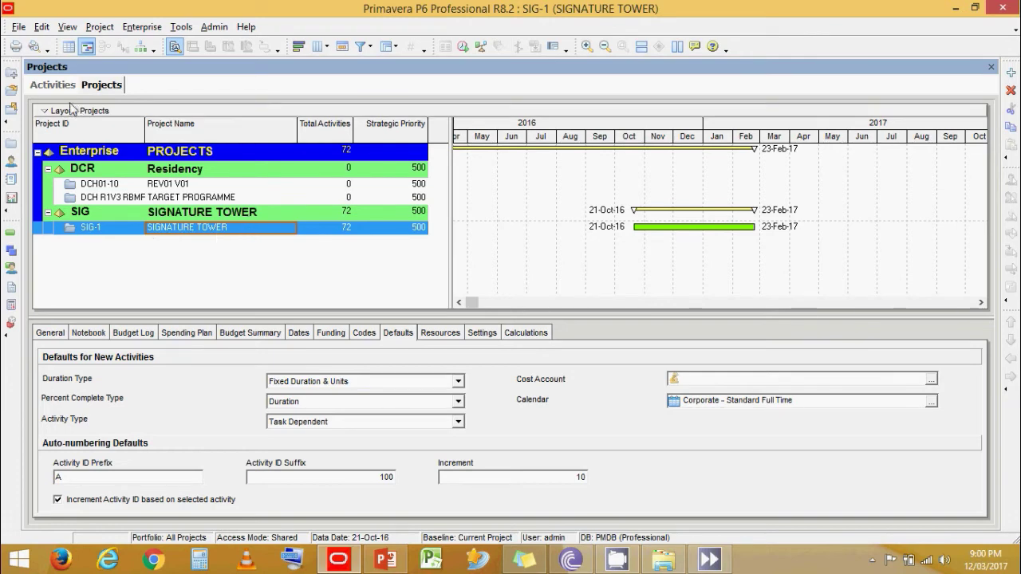
Return to the Activities view and open its print preview showing the whole page
{"action": "left_click", "coordinate": [50, 87]}
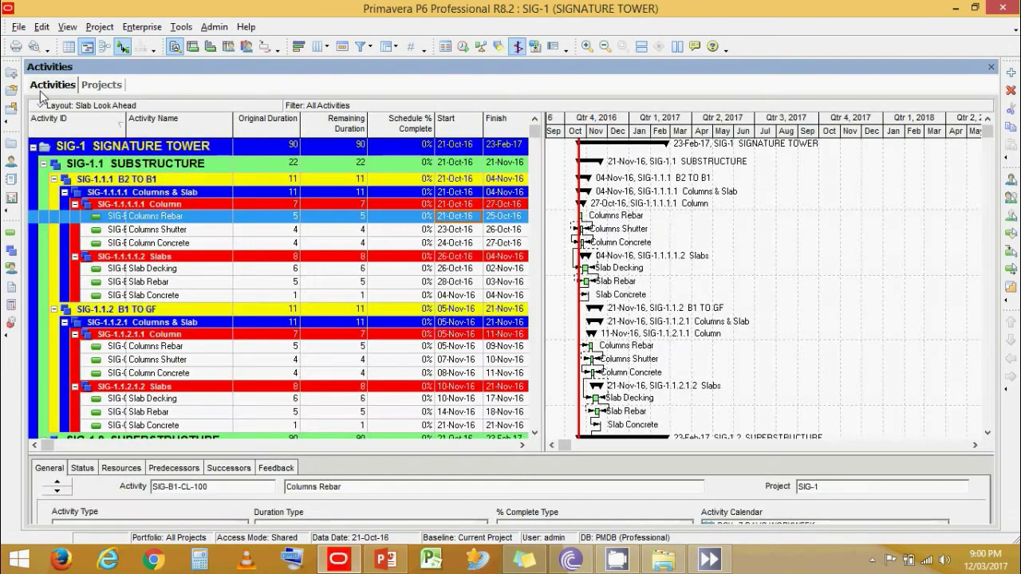
{"action": "left_click", "coordinate": [18, 26]}
{"action": "left_click", "coordinate": [29, 82]}
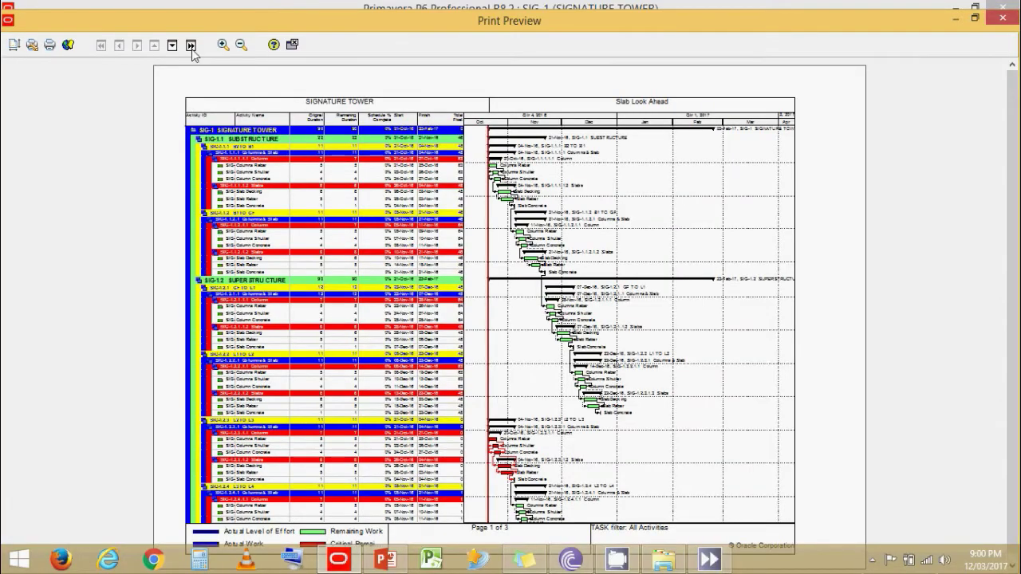
{"action": "left_click", "coordinate": [241, 45]}
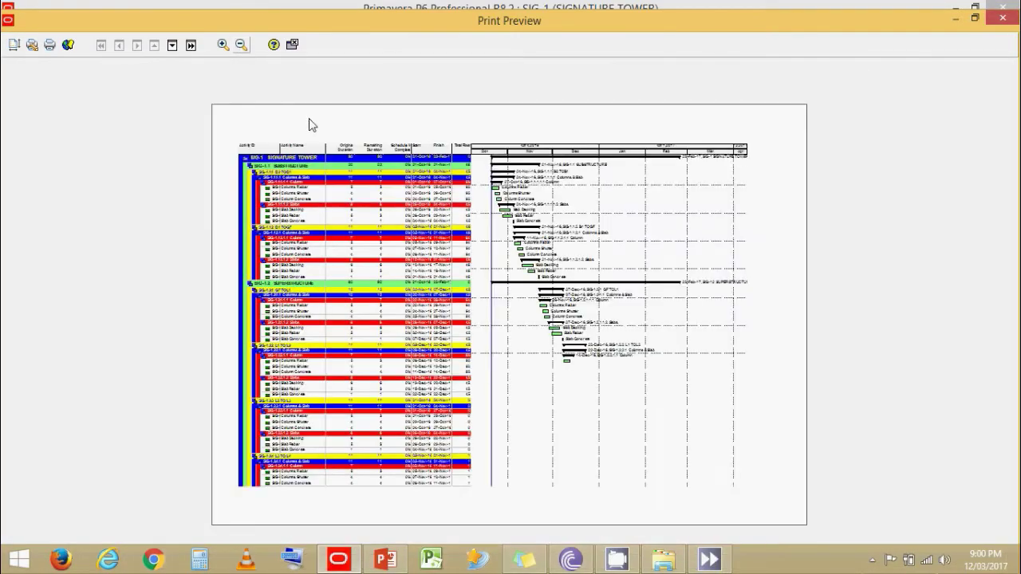
Open the header settings of the page setup and delete the [layout_name] field from Section 2
{"action": "left_click", "coordinate": [13, 49]}
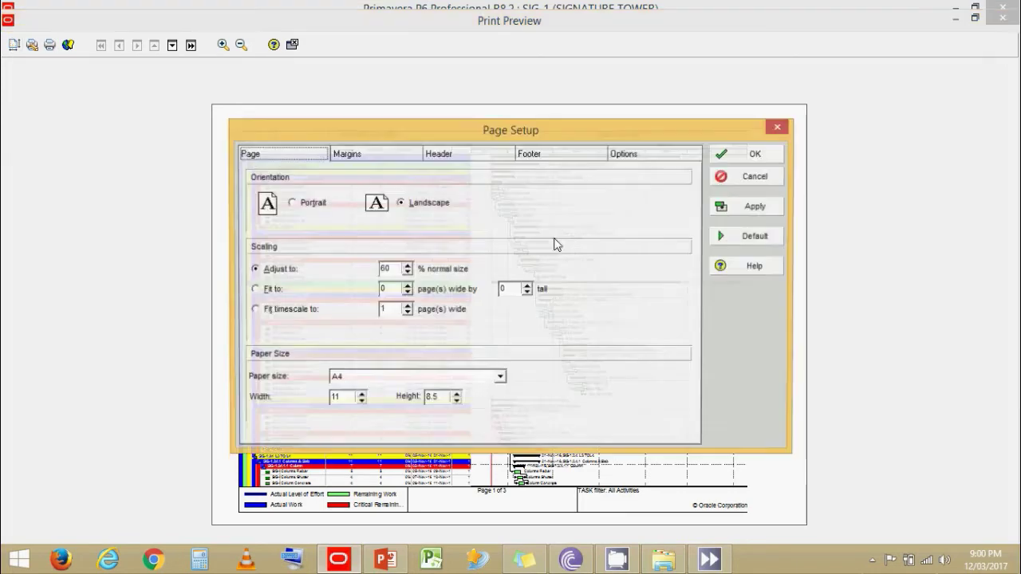
{"action": "left_click_drag", "start_coordinate": [515, 142], "coordinate": [589, 180]}
{"action": "left_click", "coordinate": [585, 205]}
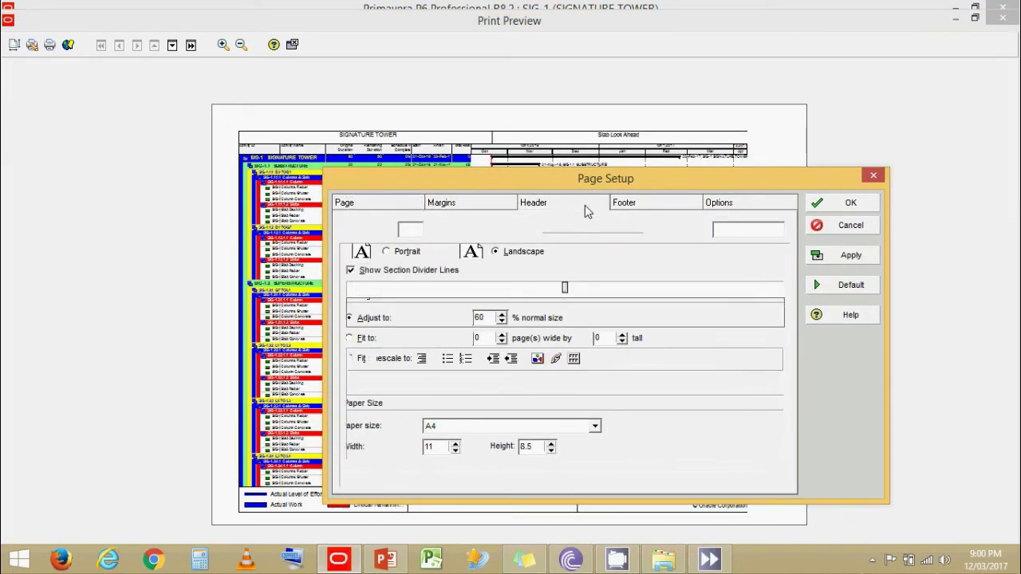
{"action": "left_click", "coordinate": [466, 322]}
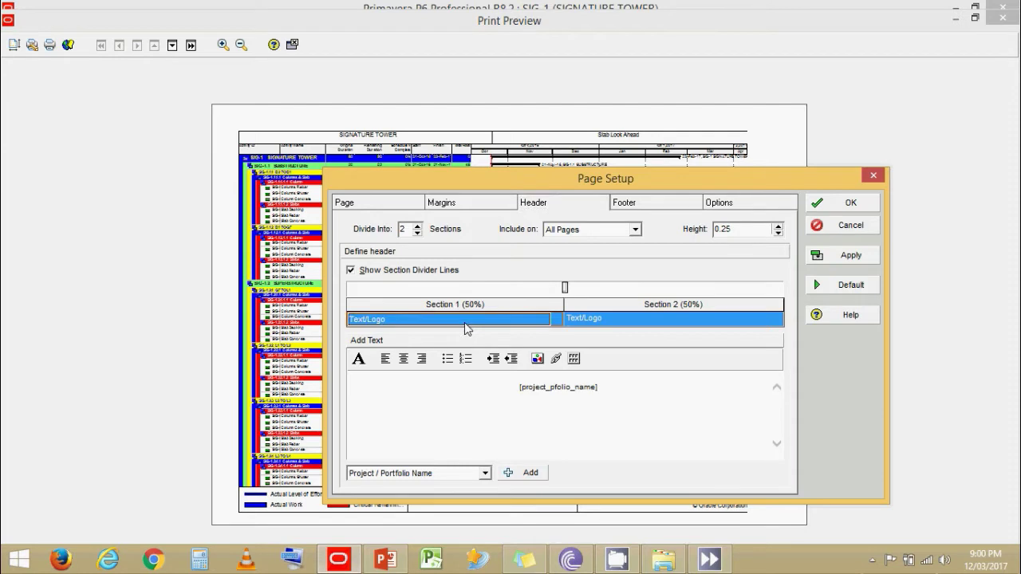
{"action": "left_click", "coordinate": [629, 322]}
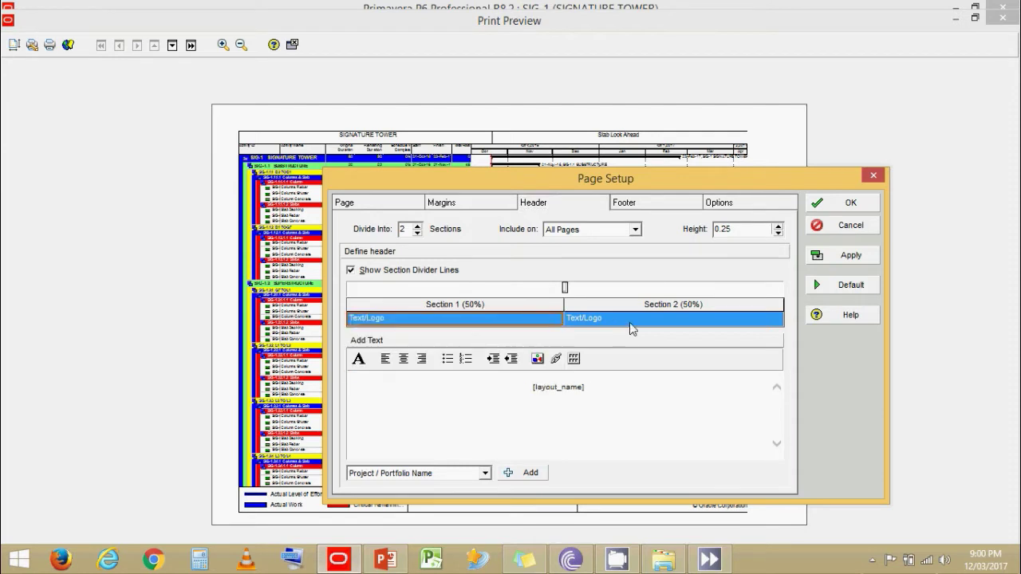
{"action": "left_click", "coordinate": [629, 323]}
{"action": "left_click", "coordinate": [629, 322]}
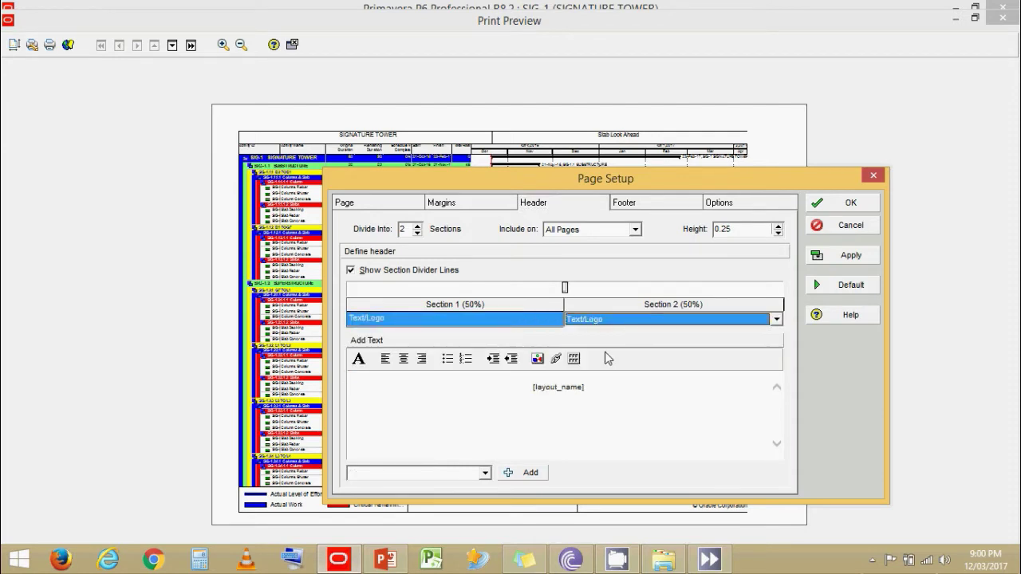
{"action": "left_click", "coordinate": [604, 327]}
{"action": "left_click", "coordinate": [606, 376]}
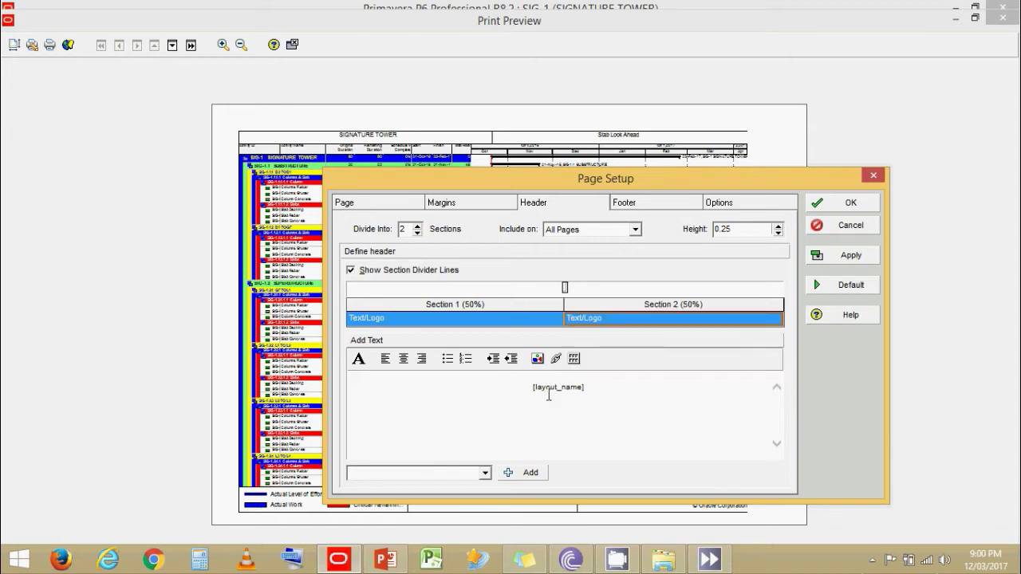
{"action": "key", "text": "Delete"}
Left-align the Section 2 header text and enter "Page" followed by the Page Number field
{"action": "left_click", "coordinate": [358, 359]}
{"action": "left_click", "coordinate": [616, 209]}
{"action": "left_click", "coordinate": [405, 359]}
{"action": "left_click", "coordinate": [386, 361]}
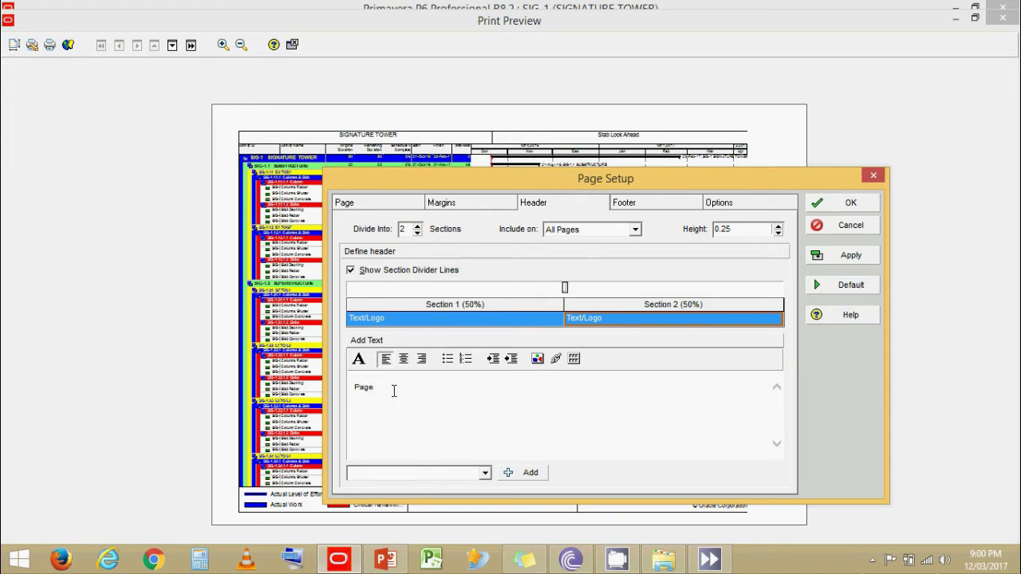
{"action": "left_click", "coordinate": [394, 473]}
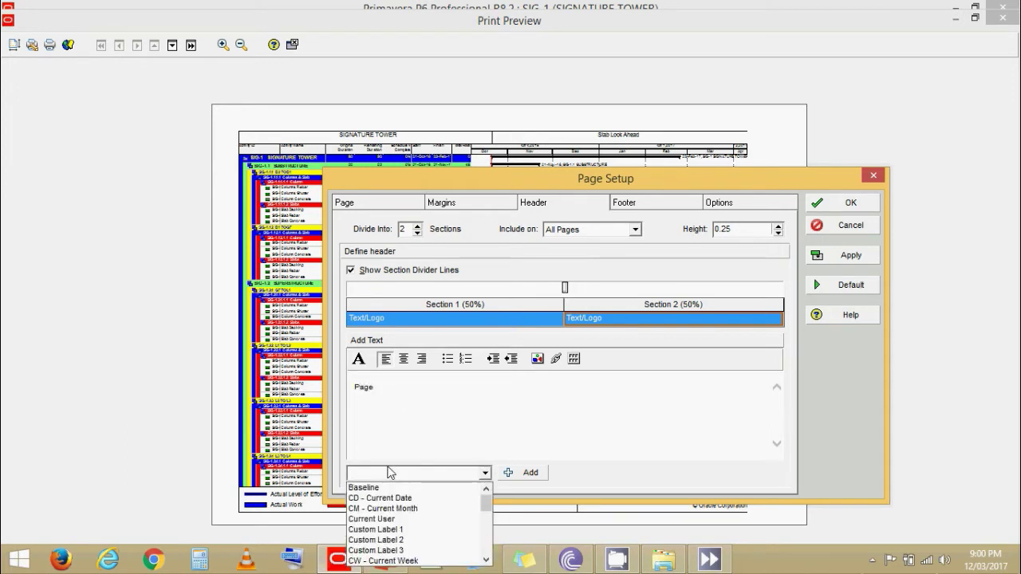
{"action": "key", "text": "p"}
{"action": "left_click", "coordinate": [393, 486]}
{"action": "left_click", "coordinate": [406, 390]}
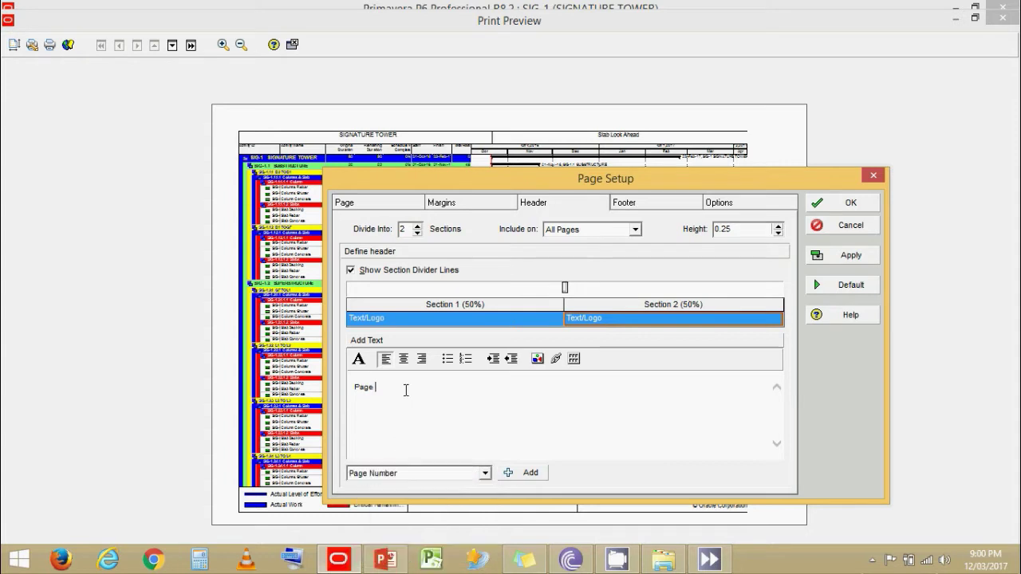
{"action": "left_click", "coordinate": [517, 477]}
Add "of" and the Total Pages field after the page number in Section 2, separated by a space, and apply the header
{"action": "left_click", "coordinate": [437, 475]}
{"action": "scroll", "coordinate": [437, 518], "scroll_direction": "down", "scroll_amount": 1}
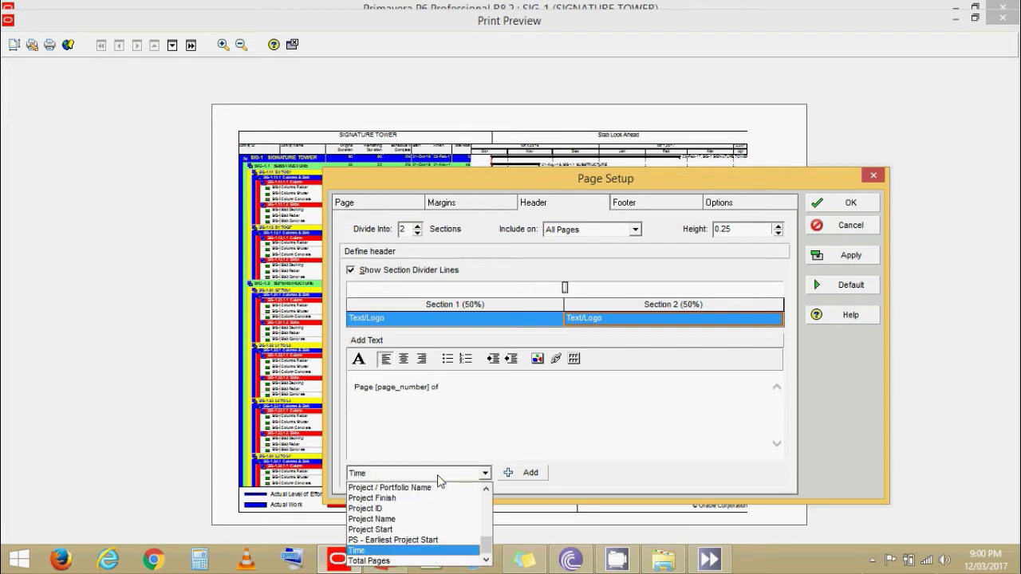
{"action": "left_click", "coordinate": [415, 561]}
{"action": "left_click", "coordinate": [456, 404]}
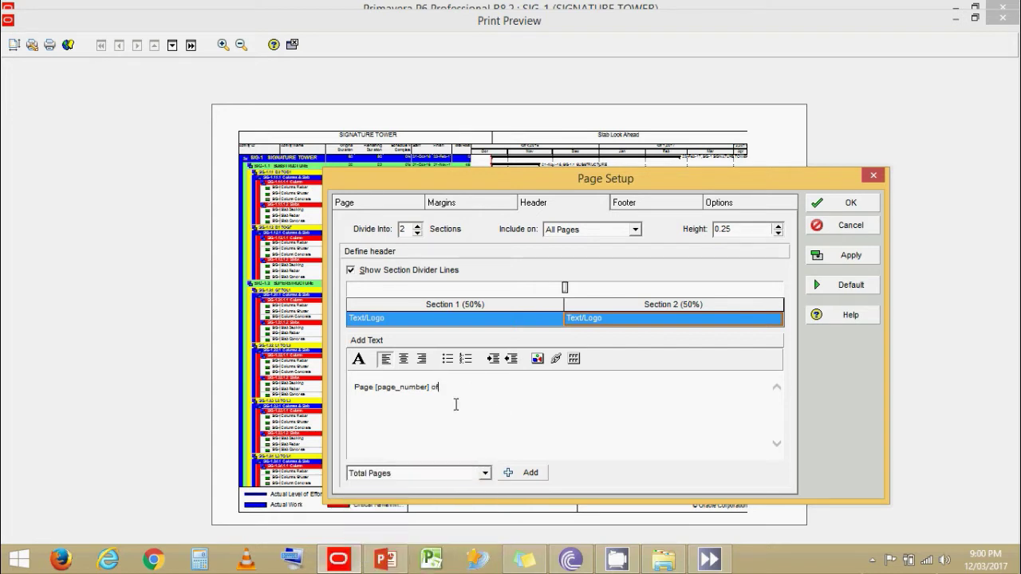
{"action": "left_click", "coordinate": [530, 476]}
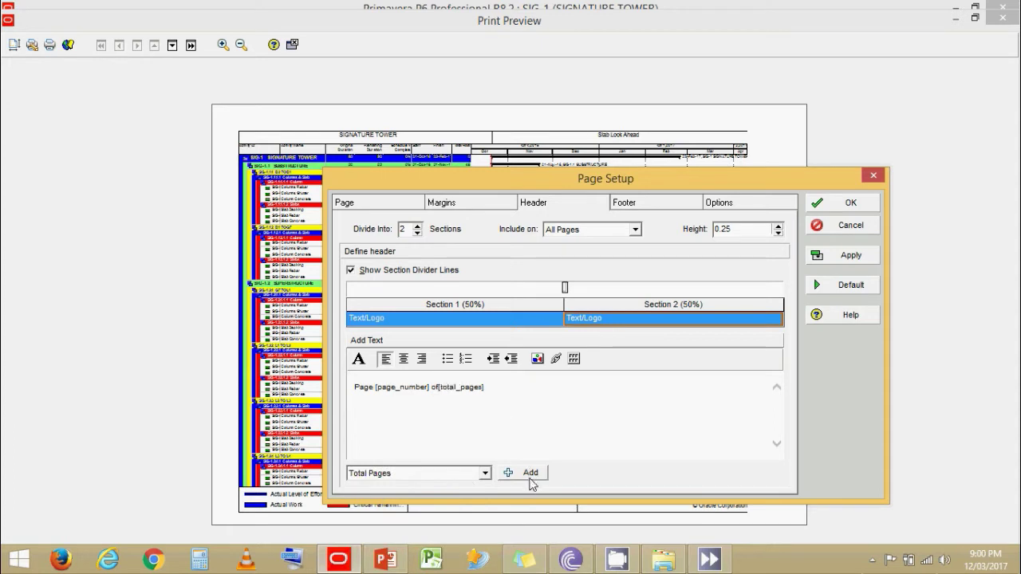
{"action": "left_click", "coordinate": [438, 388]}
{"action": "left_click", "coordinate": [838, 257]}
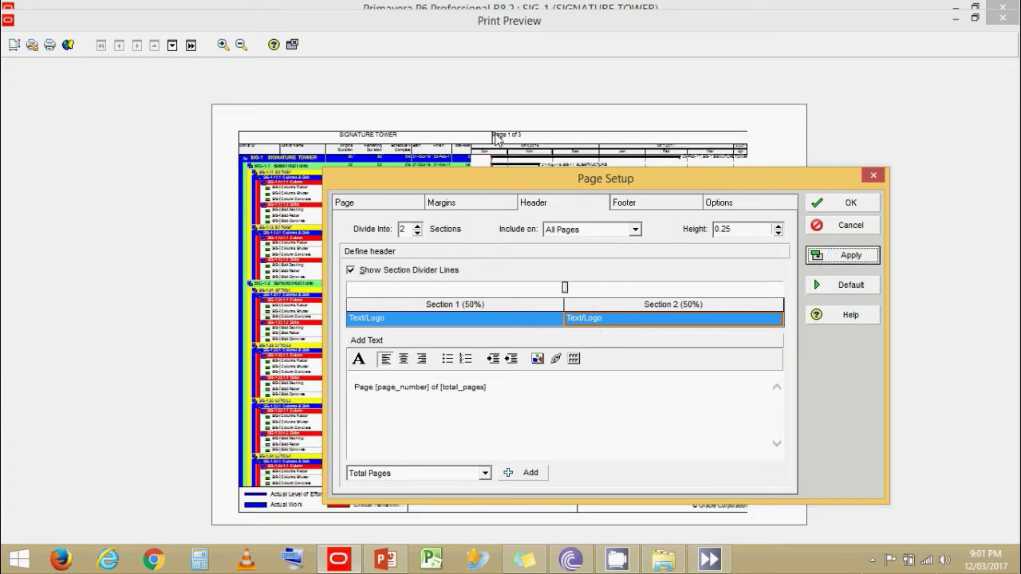
Centre the "Page [page_number] of [total_pages]" text in Section 2, apply it and close the page setup
{"action": "left_click_drag", "start_coordinate": [488, 387], "coordinate": [335, 384]}
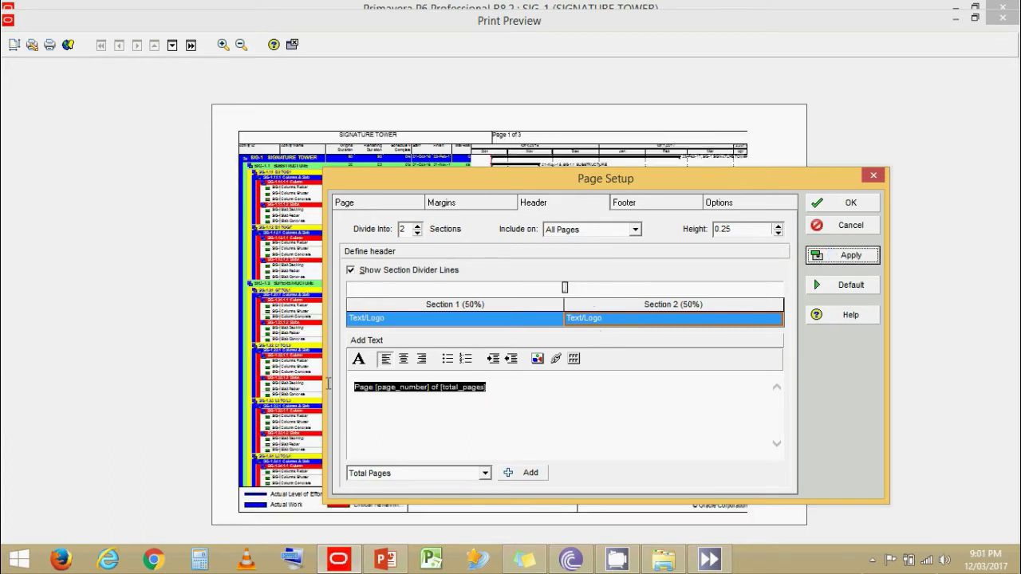
{"action": "left_click", "coordinate": [404, 359]}
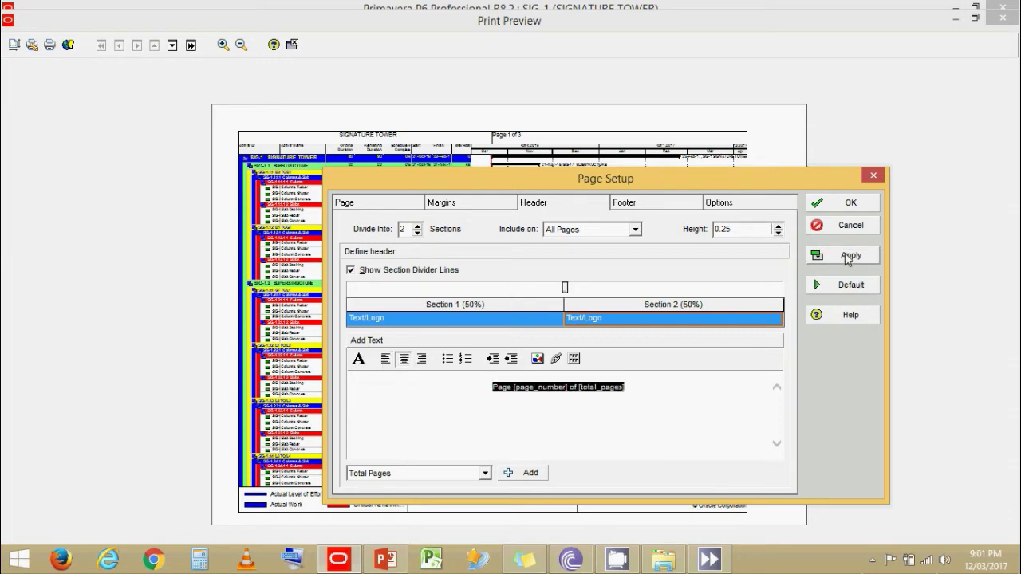
{"action": "left_click", "coordinate": [848, 263]}
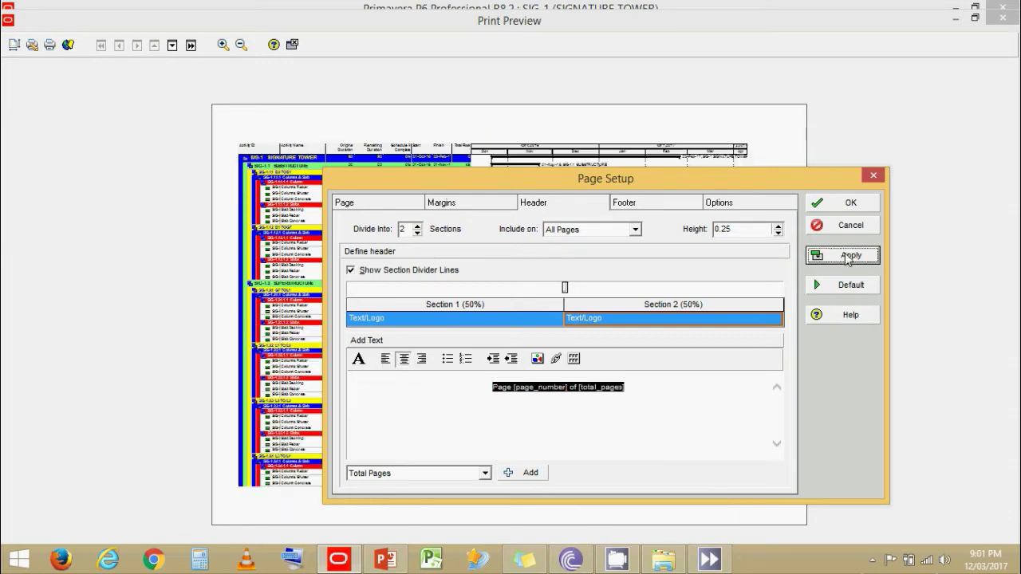
{"action": "left_click", "coordinate": [845, 202]}
Examine the header's project name and page numbering on each page of the print preview
{"action": "left_click", "coordinate": [222, 45]}
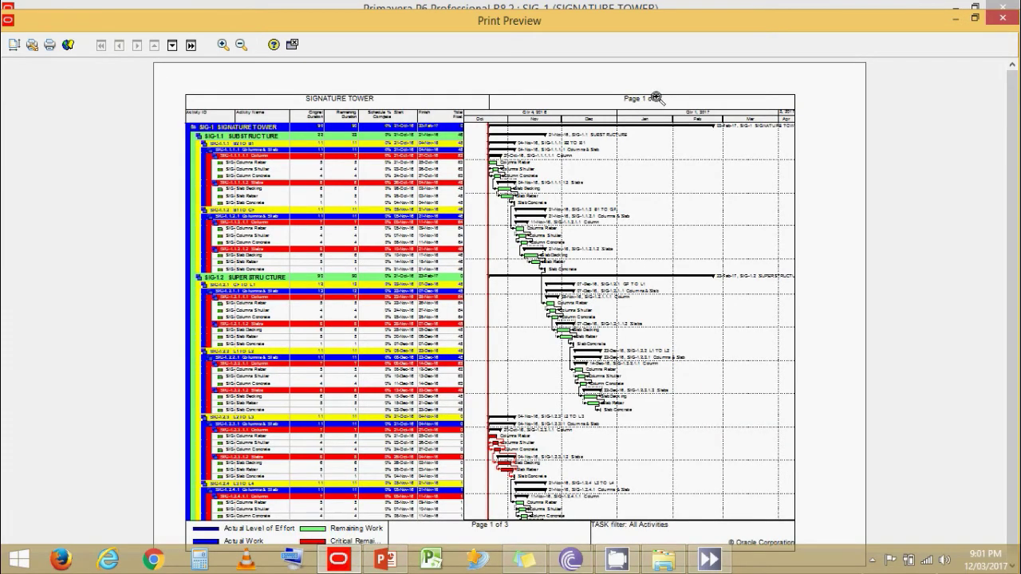
{"action": "scroll", "coordinate": [659, 99], "scroll_direction": "down", "scroll_amount": 1}
{"action": "scroll", "coordinate": [650, 114], "scroll_direction": "down", "scroll_amount": 1}
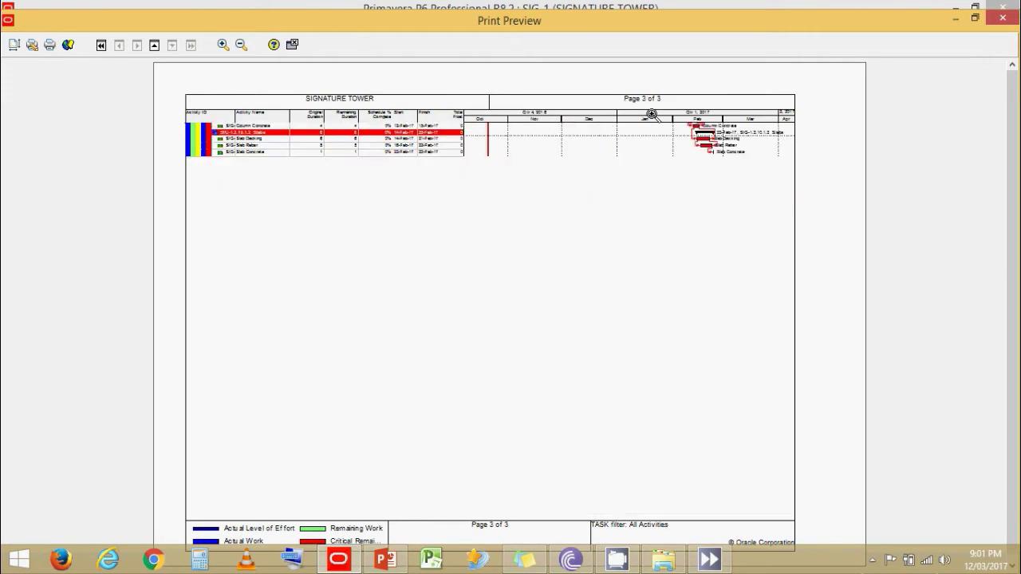
{"action": "scroll", "coordinate": [651, 114], "scroll_direction": "up", "scroll_amount": 1}
{"action": "scroll", "coordinate": [645, 118], "scroll_direction": "up", "scroll_amount": 1}
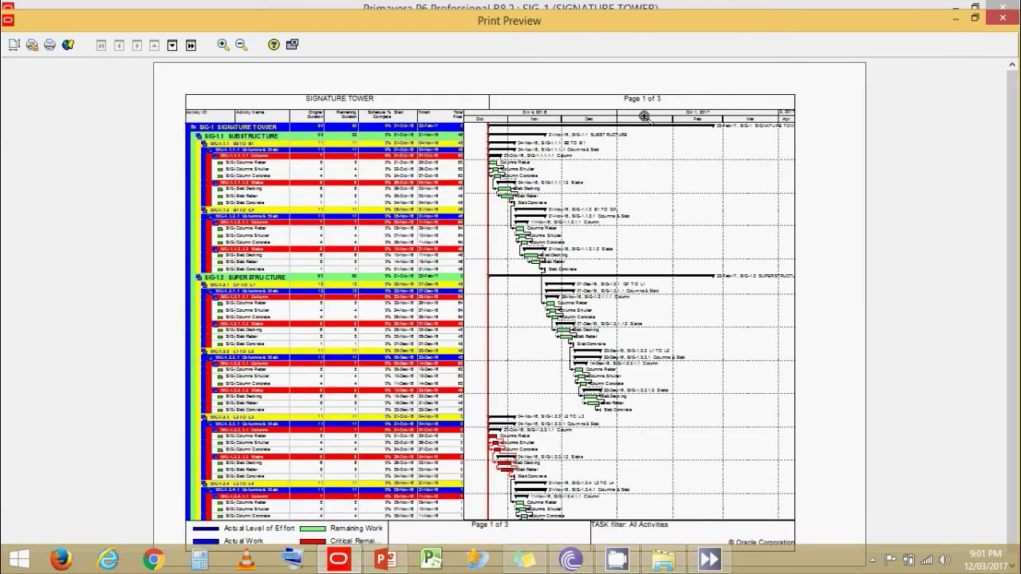
{"action": "scroll", "coordinate": [646, 111], "scroll_direction": "down", "scroll_amount": 1}
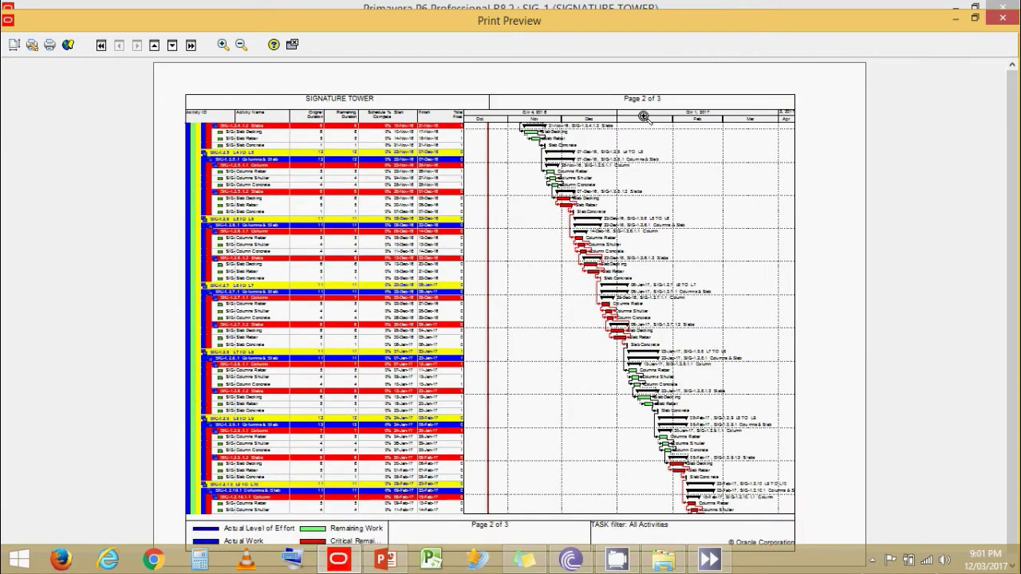
{"action": "scroll", "coordinate": [643, 117], "scroll_direction": "down", "scroll_amount": 1}
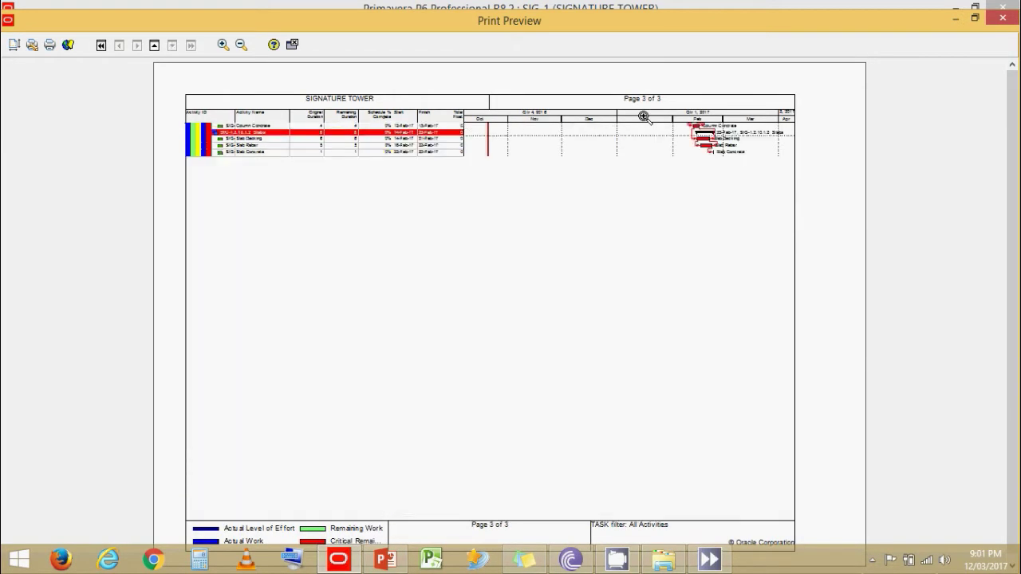
{"action": "scroll", "coordinate": [644, 118], "scroll_direction": "up", "scroll_amount": 1}
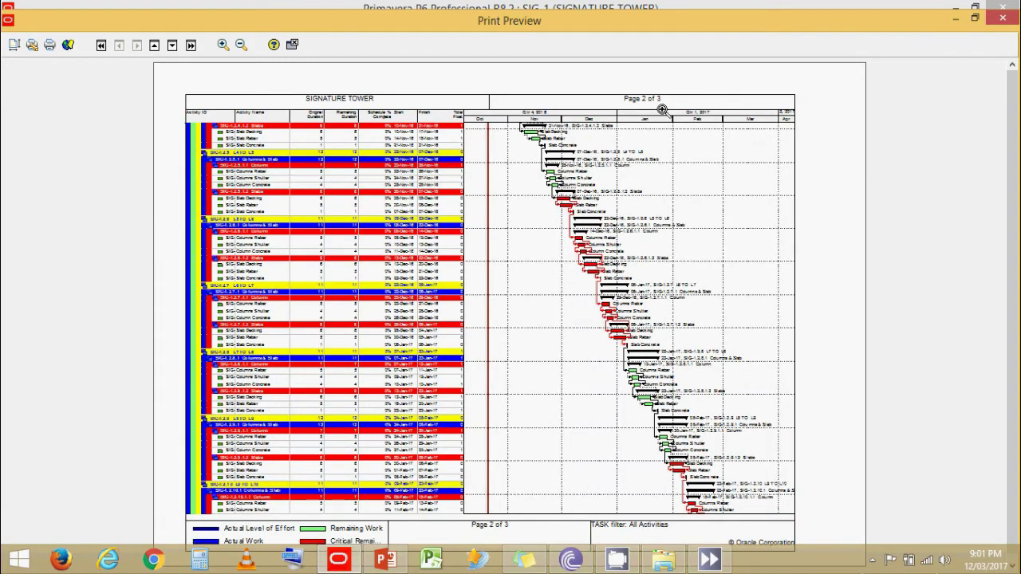
Reopen the page setup and change Section 1 of the footer from the Gantt chart legend to Text/Logo
{"action": "left_click", "coordinate": [14, 46]}
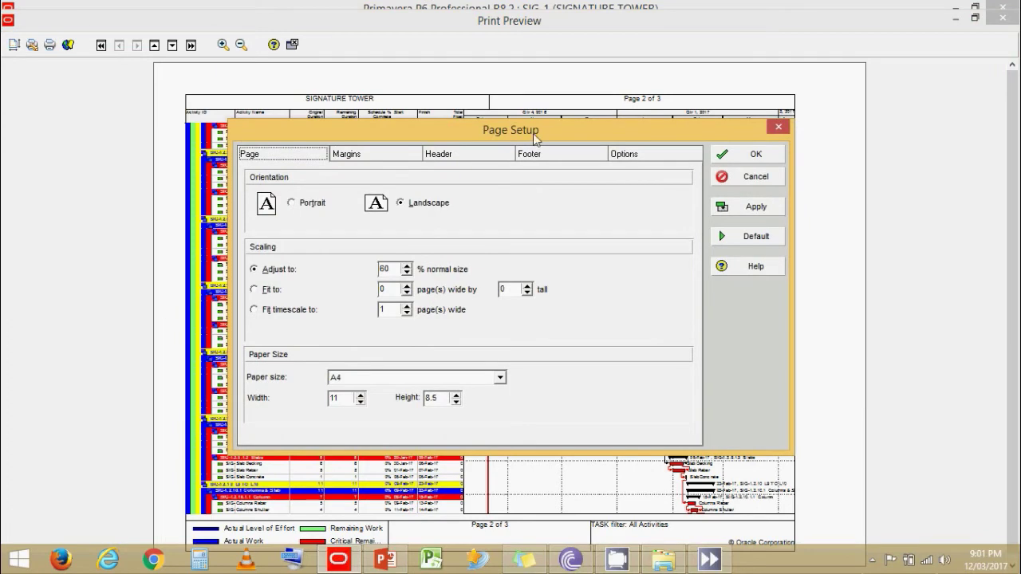
{"action": "left_click_drag", "start_coordinate": [535, 121], "coordinate": [641, 78]}
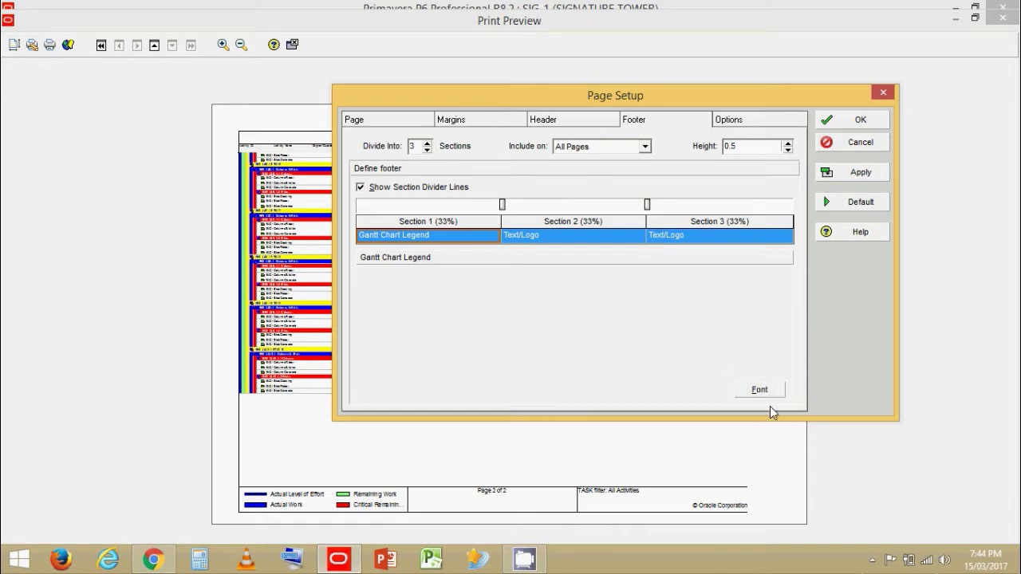
{"action": "left_click", "coordinate": [447, 243]}
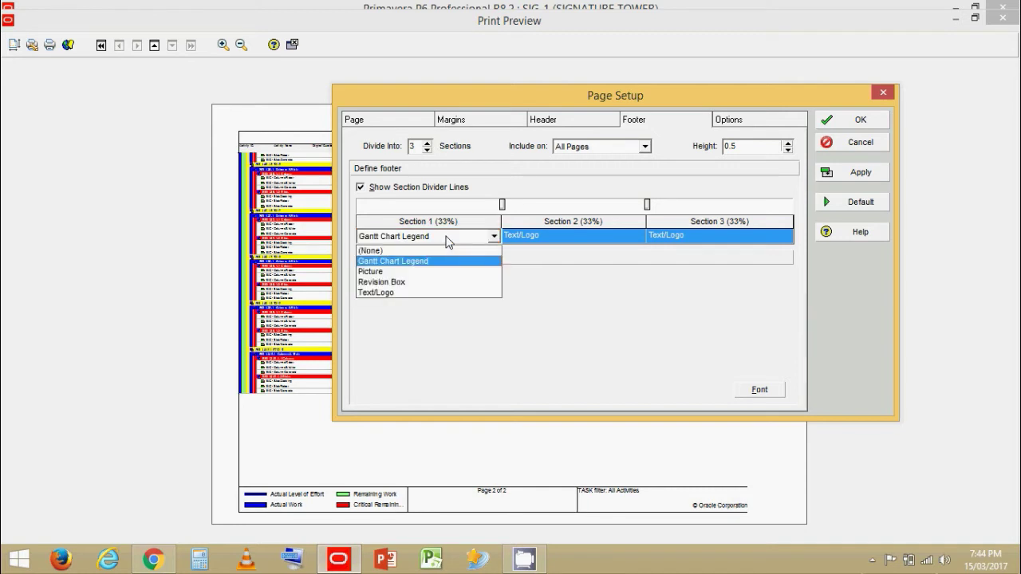
{"action": "left_click", "coordinate": [449, 293]}
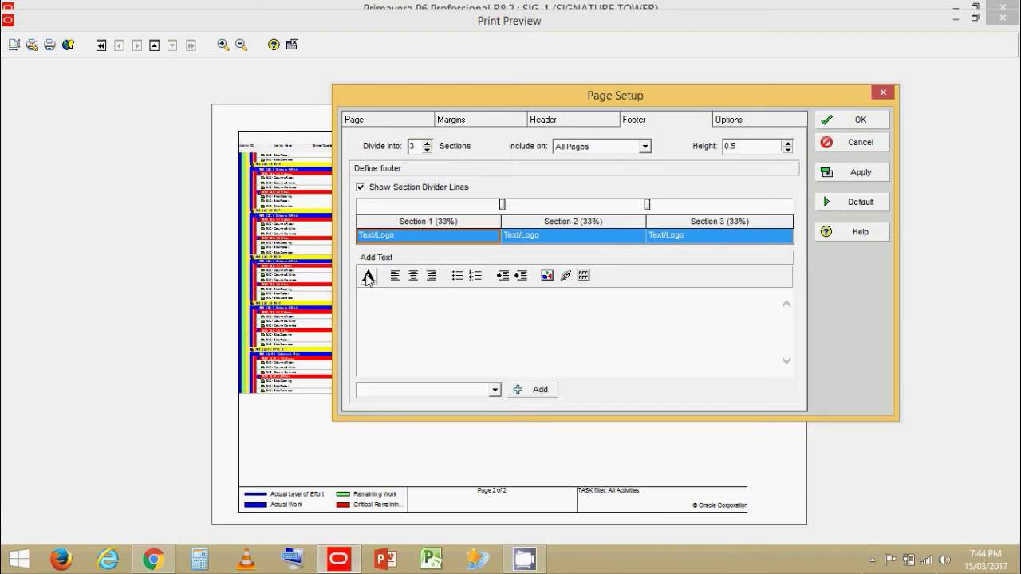
{"action": "key", "text": "alt+s"}
{"action": "left_click", "coordinate": [365, 189]}
{"action": "left_click", "coordinate": [402, 315]}
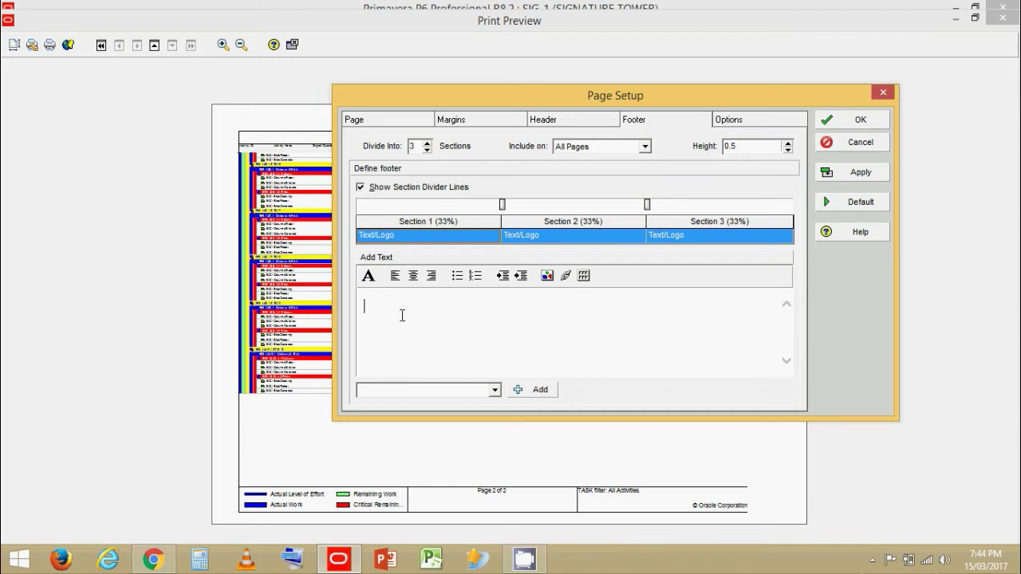
Set the font size of the footer's Section 1 text to 8
{"action": "left_click", "coordinate": [368, 275]}
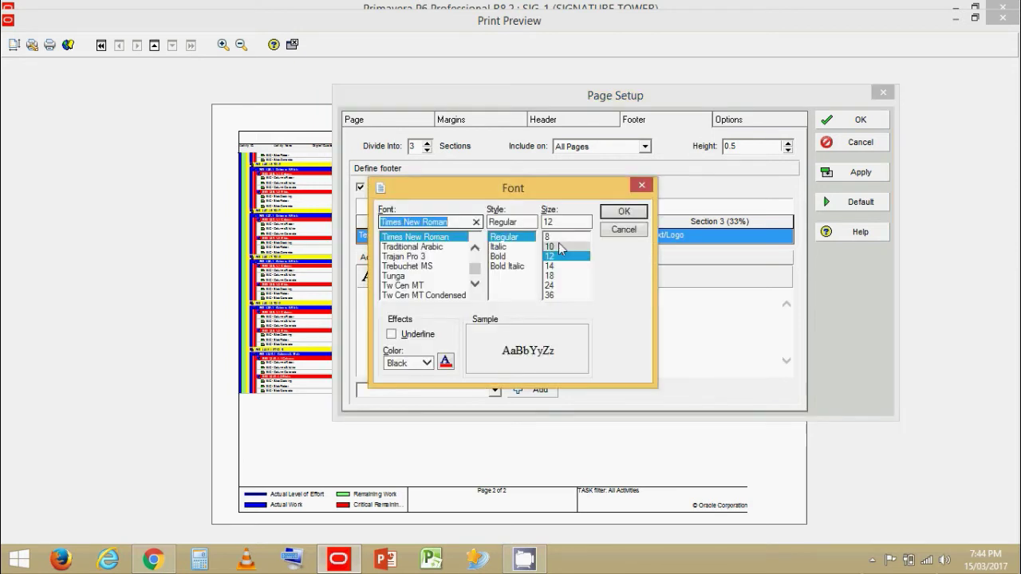
{"action": "left_click", "coordinate": [569, 237]}
{"action": "left_click", "coordinate": [624, 213]}
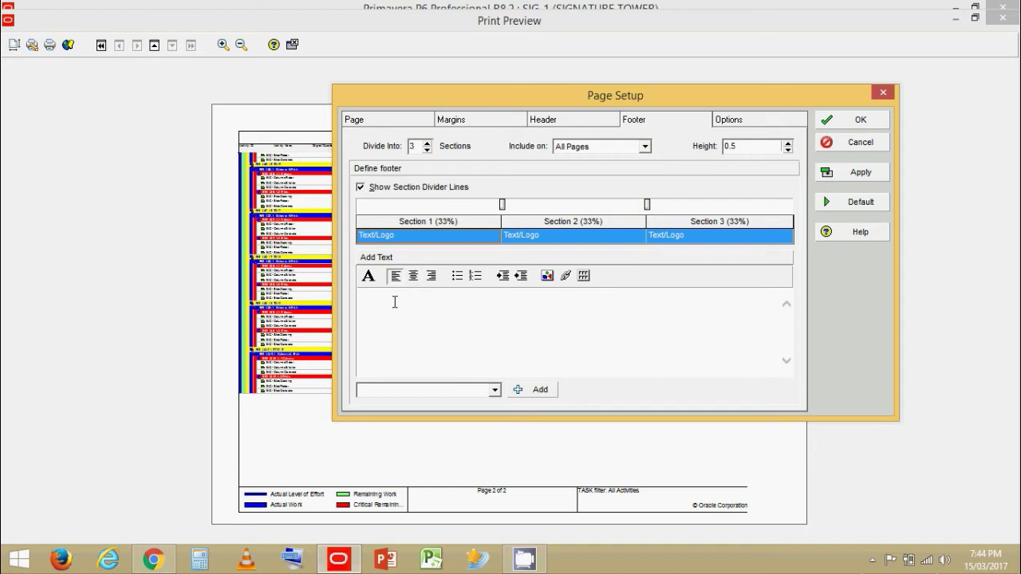
Enter the labels "Start :", "Finish:" and "Data Date :" on separate lines of footer Section 1 in font size 12
{"action": "type", "text": "s:"}
{"action": "left_click_drag", "start_coordinate": [395, 303], "coordinate": [360, 304]}
{"action": "left_click", "coordinate": [367, 276]}
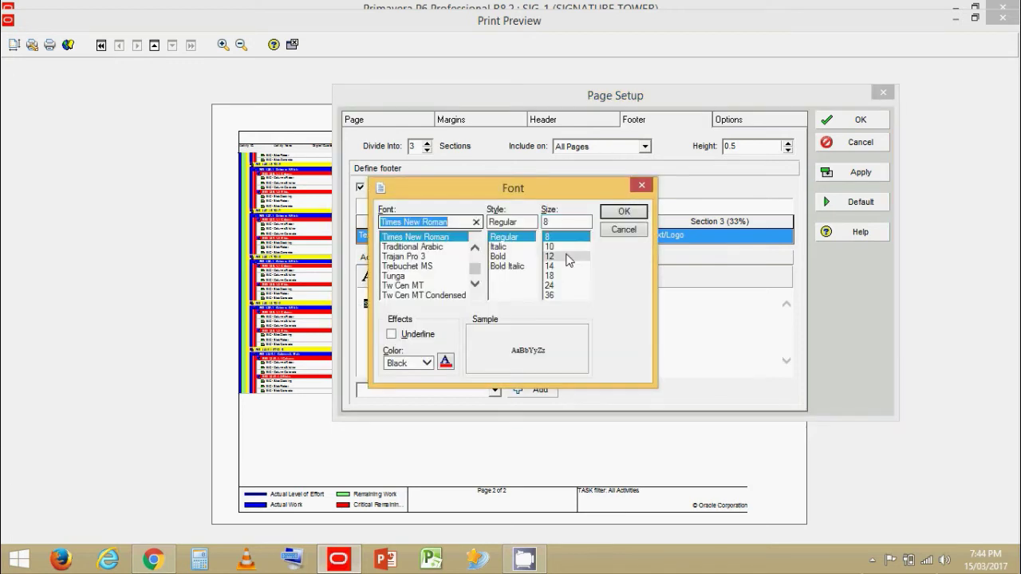
{"action": "left_click", "coordinate": [568, 256]}
{"action": "left_click", "coordinate": [624, 211]}
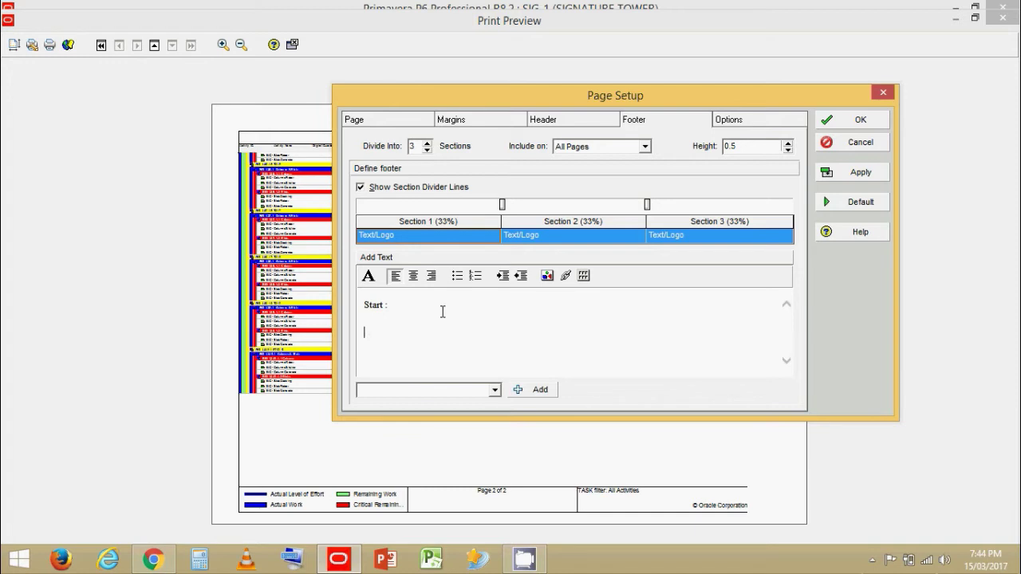
{"action": "type", "text": "in DA"}
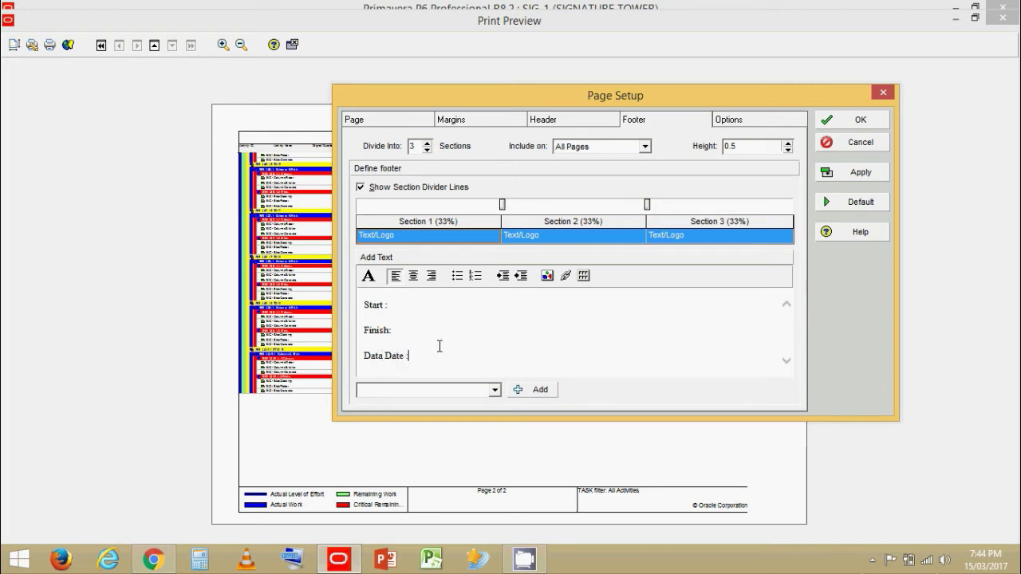
Insert the Project Start field after the "Start :" label in footer Section 1
{"action": "left_click", "coordinate": [421, 305]}
{"action": "left_click", "coordinate": [408, 389]}
{"action": "scroll", "coordinate": [408, 389], "scroll_direction": "up", "scroll_amount": 1}
{"action": "key", "text": "p"}
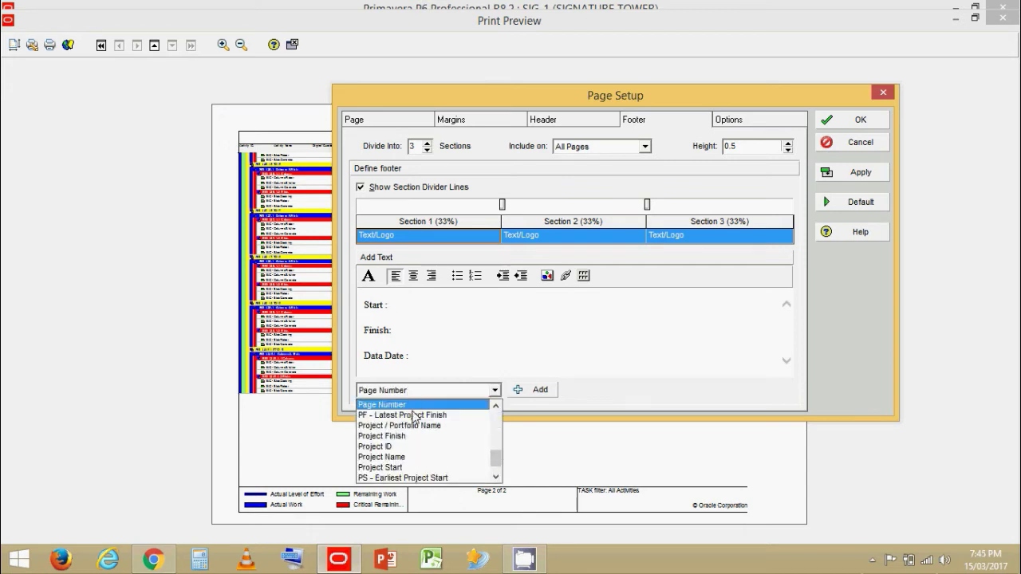
{"action": "left_click", "coordinate": [429, 467]}
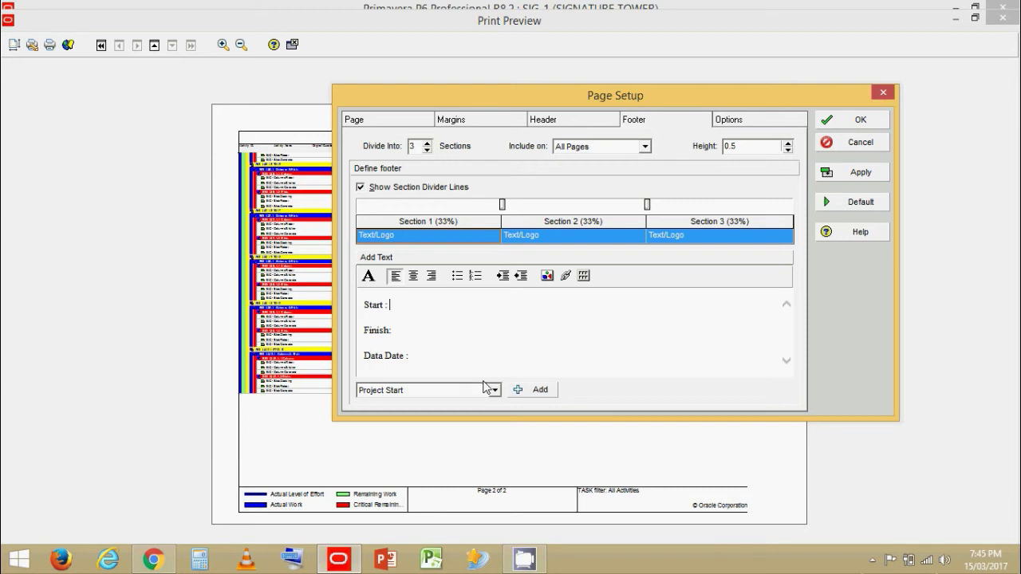
{"action": "left_click", "coordinate": [554, 388]}
Insert the Project Finish field after the "Finish:" label in footer Section 1
{"action": "left_click", "coordinate": [456, 334]}
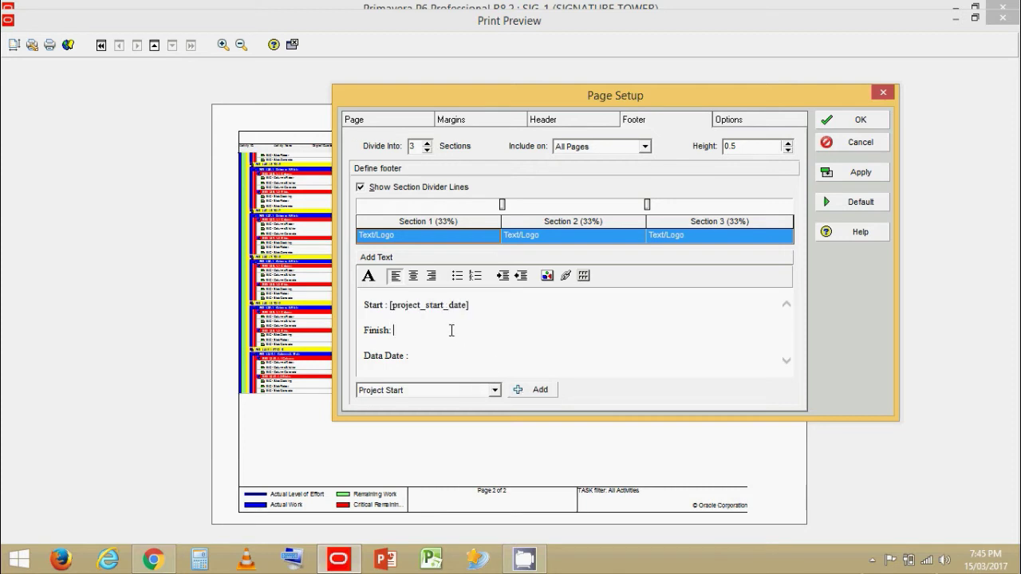
{"action": "left_click", "coordinate": [389, 391]}
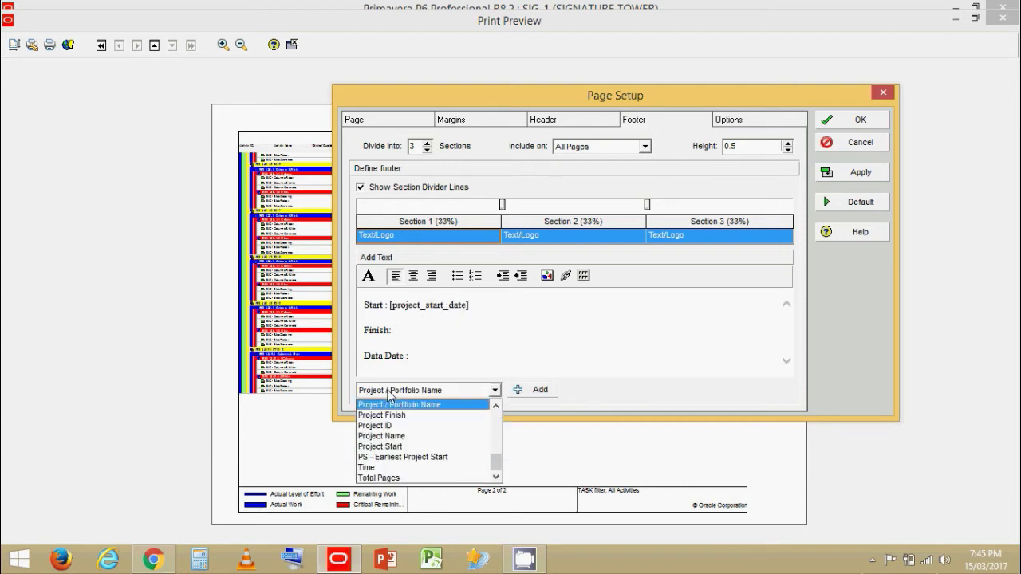
{"action": "left_click", "coordinate": [391, 415]}
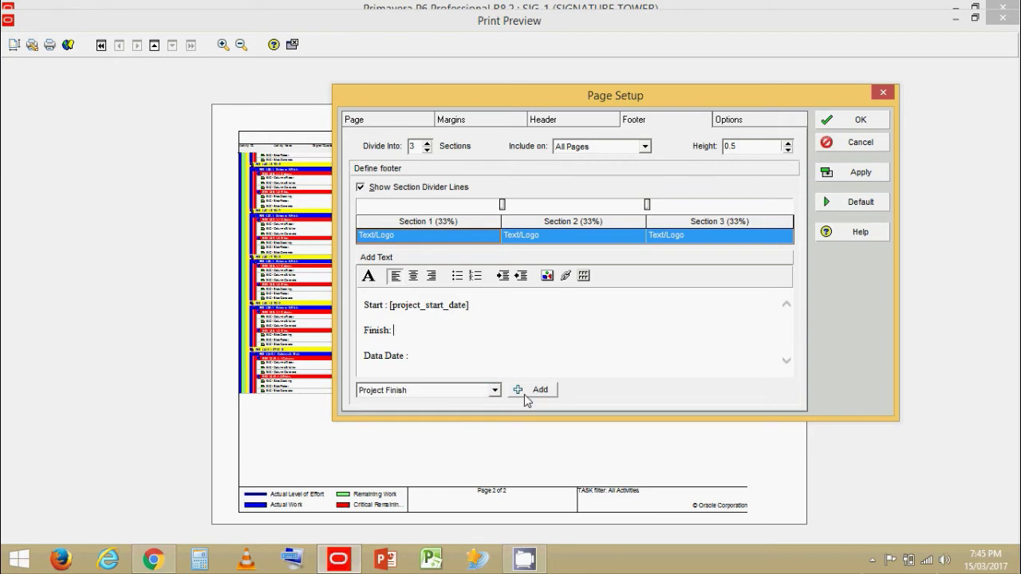
{"action": "left_click", "coordinate": [524, 392]}
Insert the Data Date field after the "Data Date :" label, removing the stray letters "da" typed there
{"action": "left_click", "coordinate": [436, 359]}
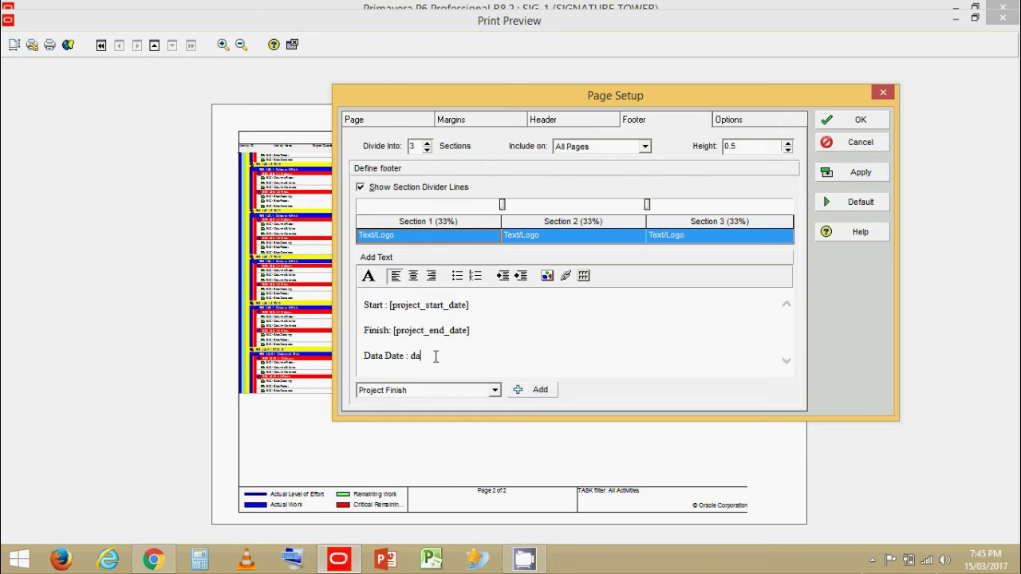
{"action": "left_click", "coordinate": [467, 391]}
{"action": "left_click", "coordinate": [443, 363]}
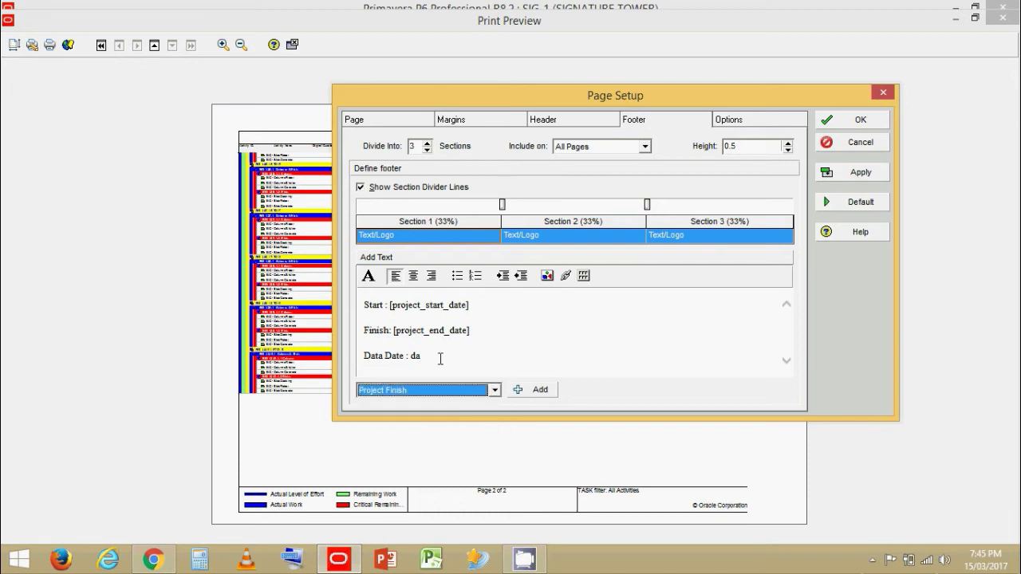
{"action": "left_click", "coordinate": [440, 359]}
{"action": "key", "text": "BackSpace"}
{"action": "key", "text": "BackSpace"}
{"action": "left_click", "coordinate": [421, 390]}
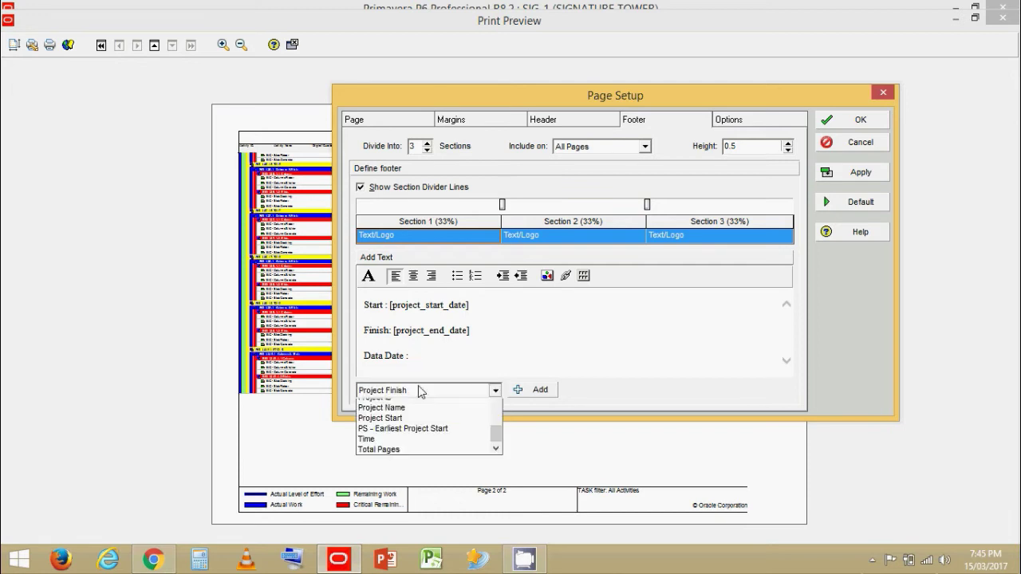
{"action": "key", "text": "d"}
{"action": "left_click", "coordinate": [418, 409]}
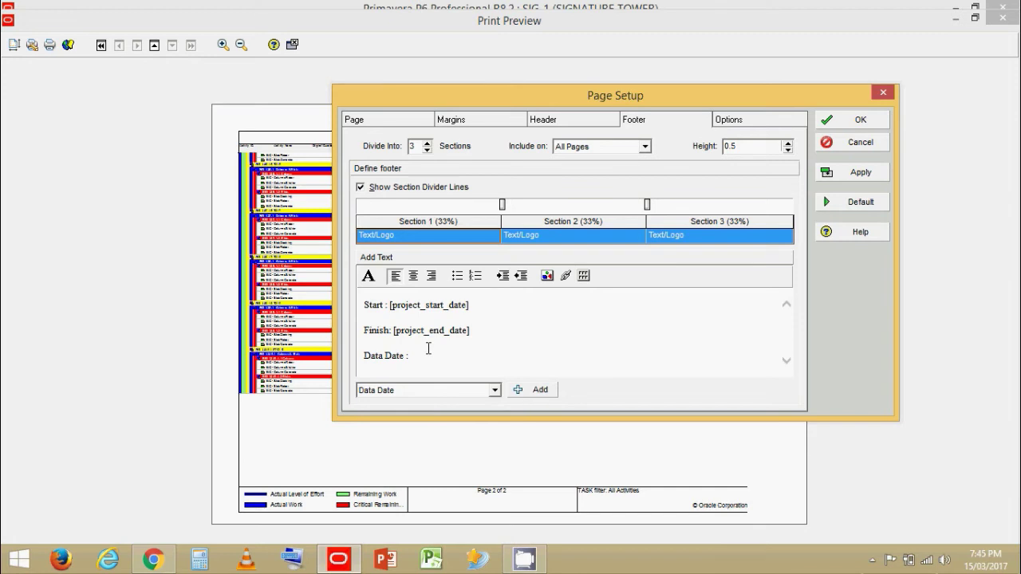
{"action": "left_click", "coordinate": [518, 390]}
Confirm the font for all three lines of footer Section 1 and apply the footer to the preview
{"action": "left_click_drag", "start_coordinate": [502, 348], "coordinate": [309, 305]}
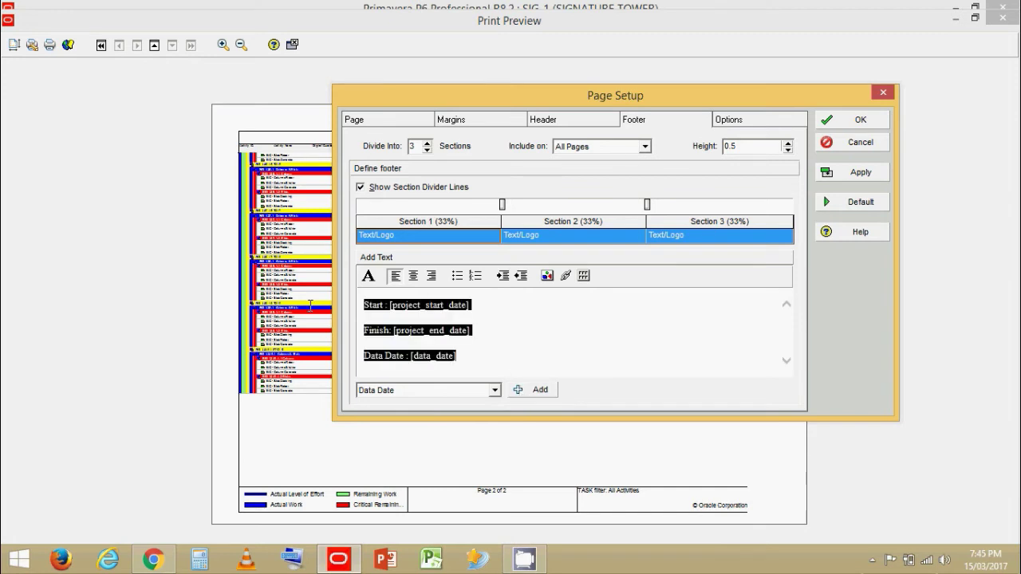
{"action": "left_click", "coordinate": [369, 276]}
{"action": "left_click", "coordinate": [624, 207]}
{"action": "left_click", "coordinate": [853, 172]}
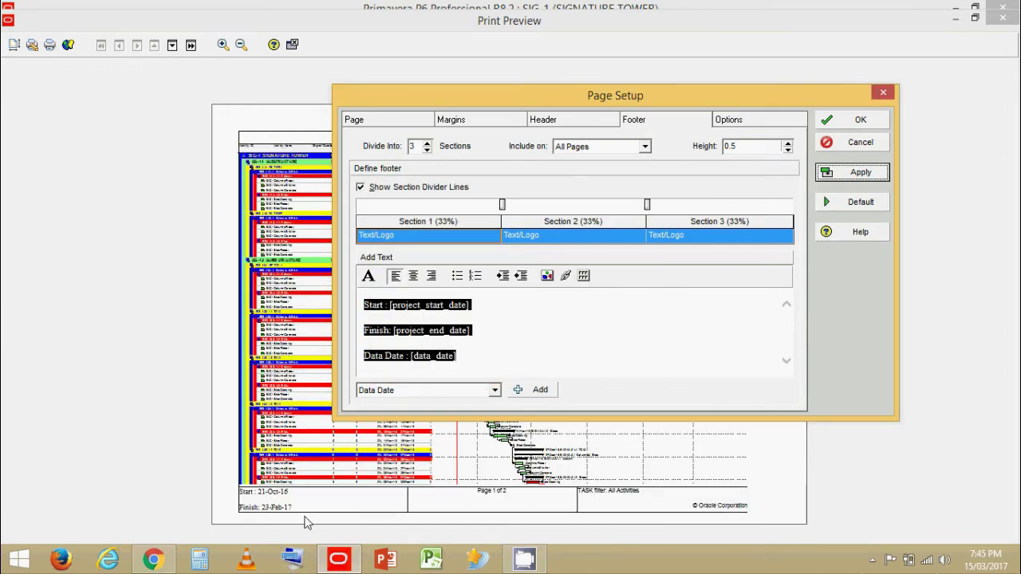
Increase the footer height to 1 and apply it
{"action": "left_click", "coordinate": [492, 349]}
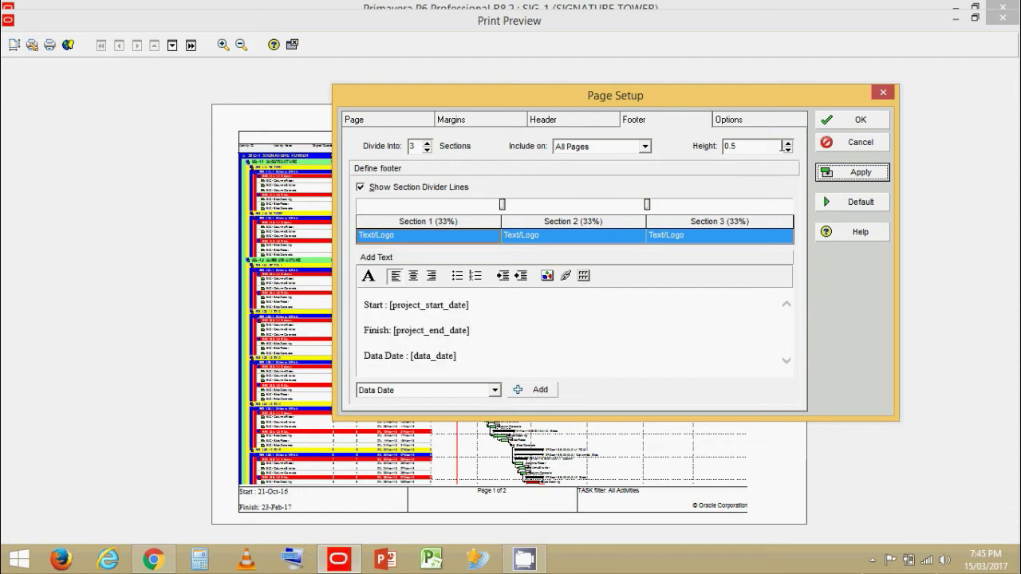
{"action": "left_click", "coordinate": [788, 143]}
{"action": "left_click", "coordinate": [837, 171]}
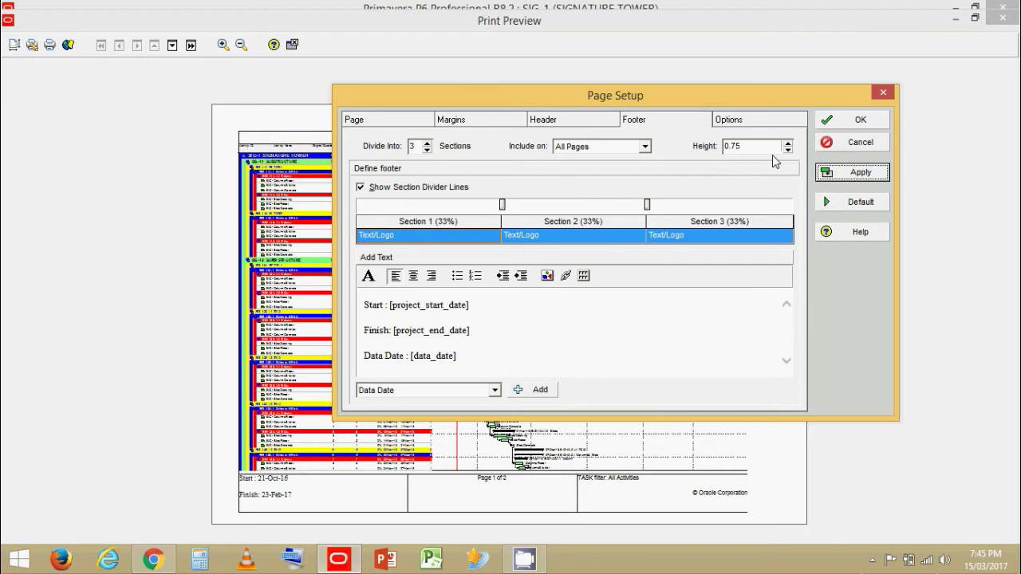
{"action": "left_click", "coordinate": [787, 143]}
{"action": "left_click", "coordinate": [849, 174]}
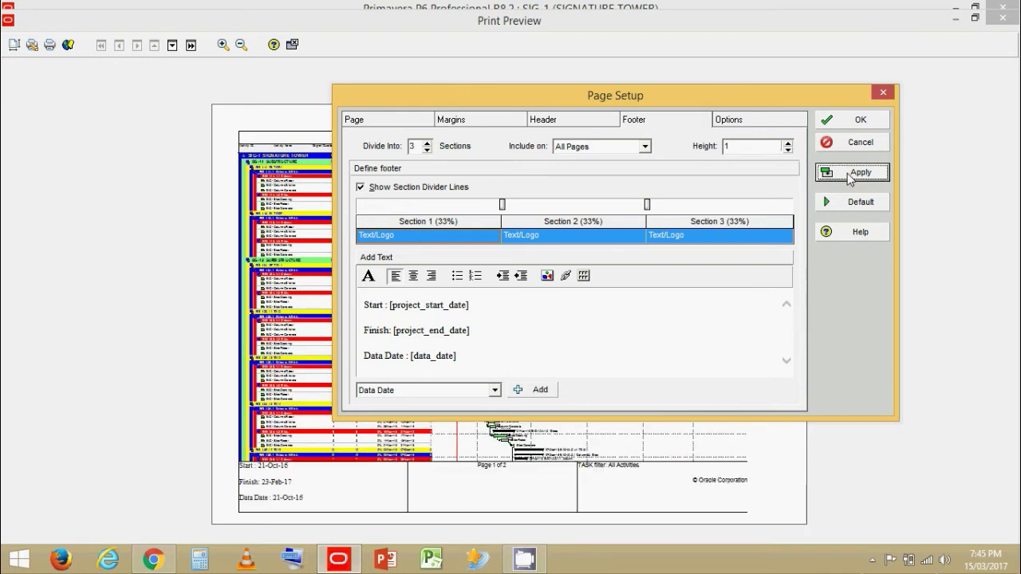
Set the page scaling to 56% of normal size and apply it
{"action": "left_click", "coordinate": [568, 124]}
{"action": "left_click", "coordinate": [454, 124]}
{"action": "left_click", "coordinate": [409, 125]}
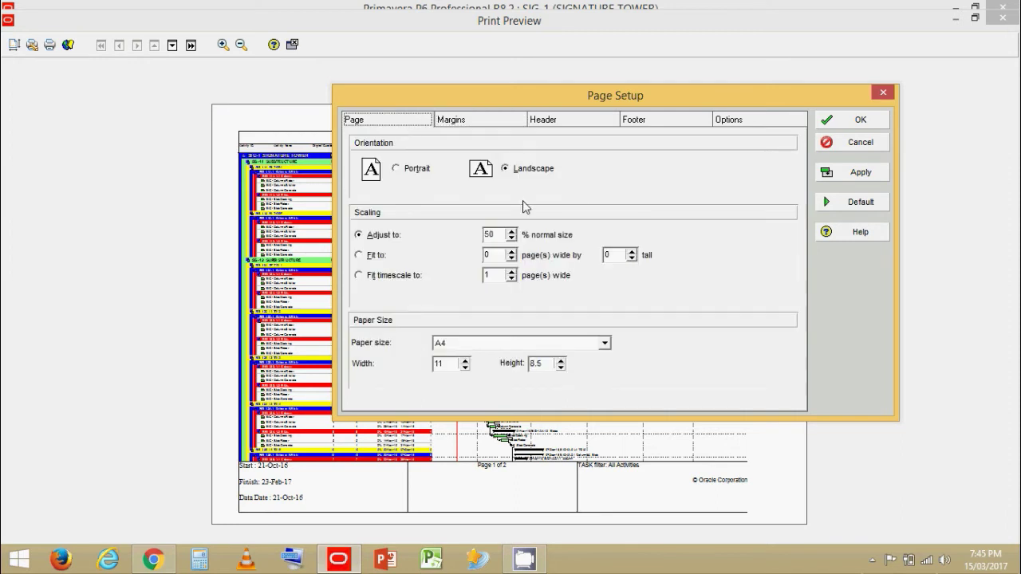
{"action": "double_click", "coordinate": [511, 231]}
{"action": "left_click", "coordinate": [853, 174]}
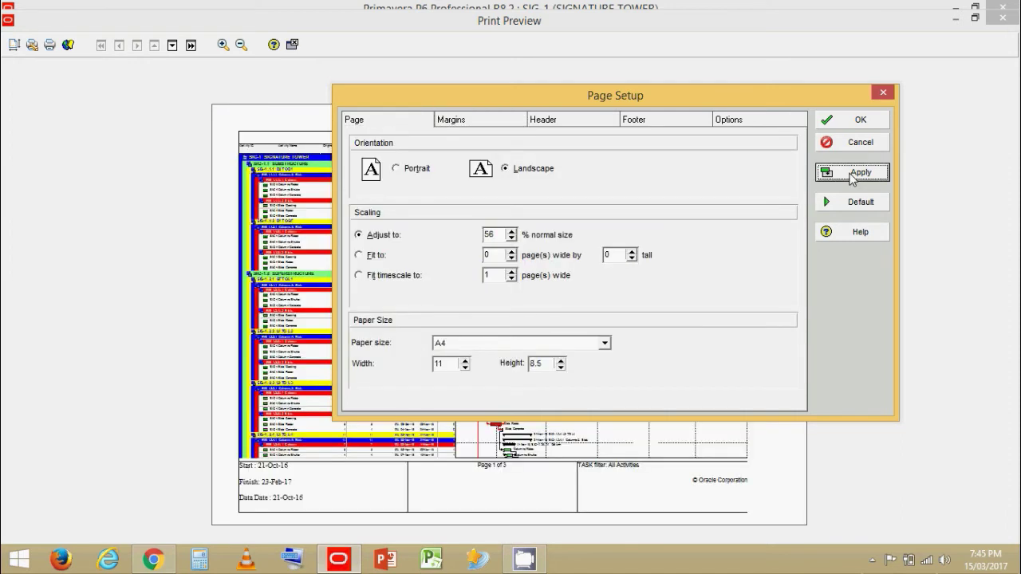
Narrow Section 1 of the footer to 23% of the width and apply the change
{"action": "left_click", "coordinate": [661, 120]}
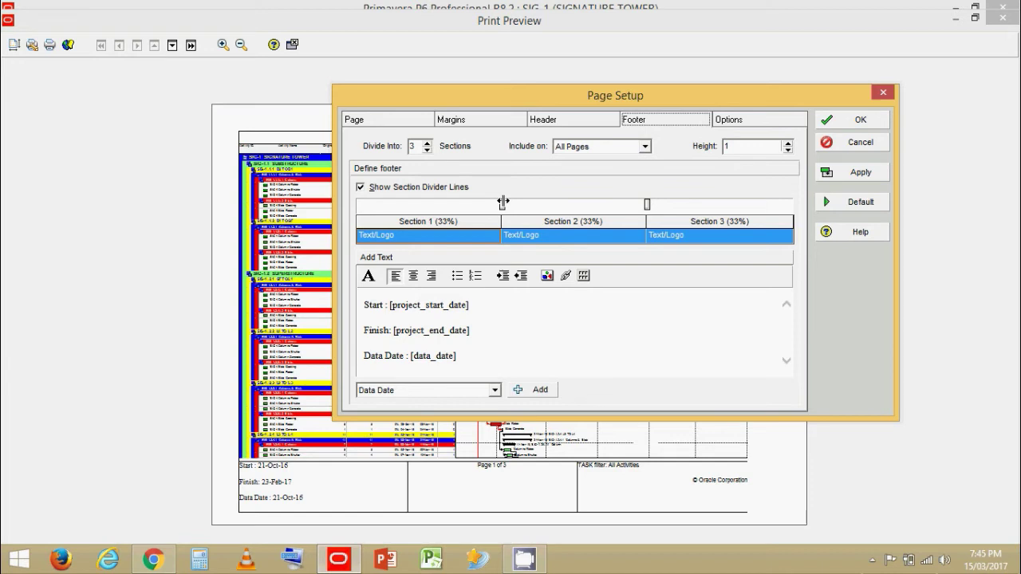
{"action": "left_click_drag", "start_coordinate": [500, 203], "coordinate": [460, 204]}
{"action": "left_click", "coordinate": [855, 177]}
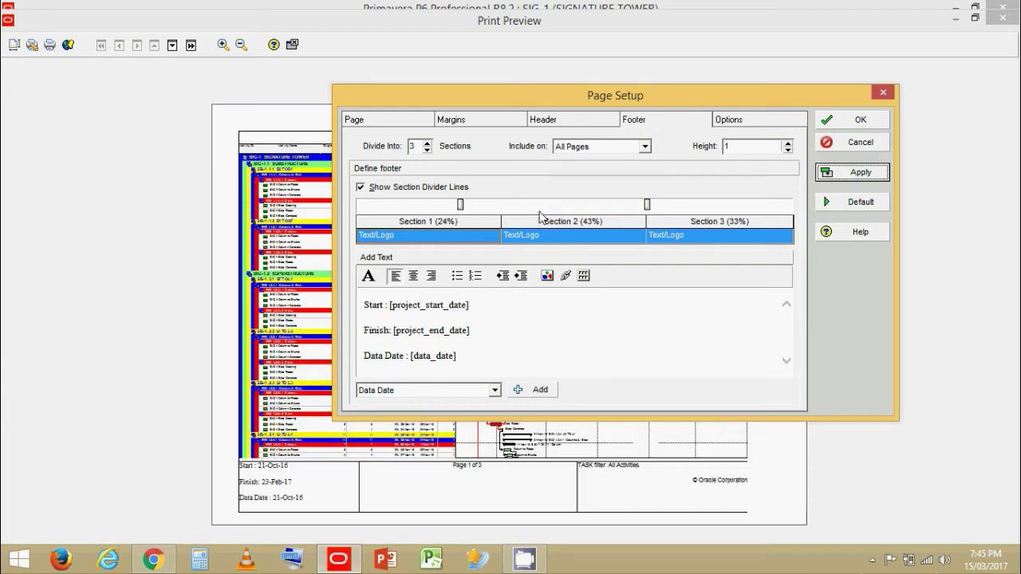
{"action": "left_click_drag", "start_coordinate": [458, 203], "coordinate": [455, 203]}
{"action": "left_click", "coordinate": [850, 176]}
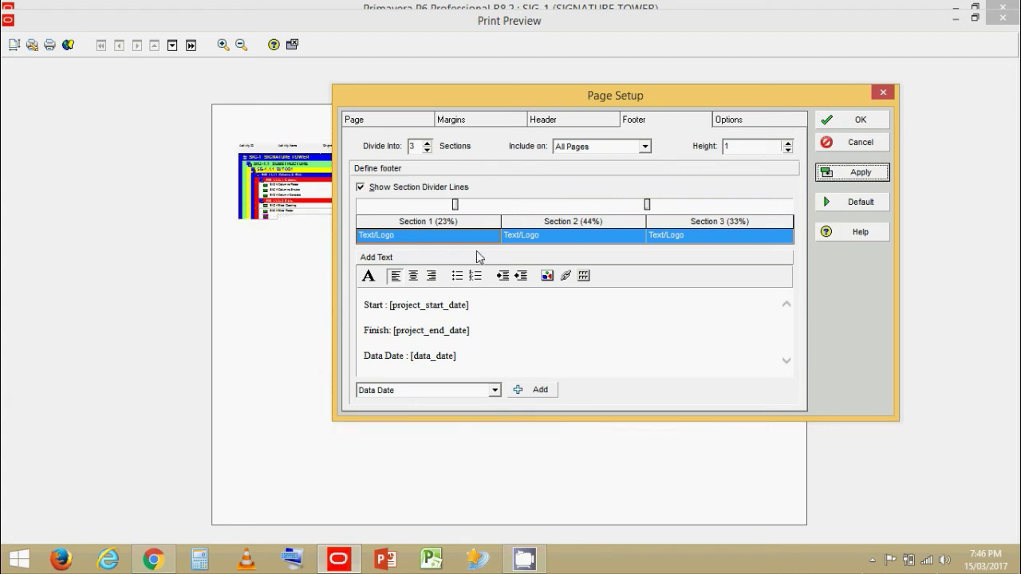
Set Section 2 of the footer to Gantt Chart Legend, narrow it to 29% of the width and apply
{"action": "left_click", "coordinate": [533, 234]}
{"action": "left_click", "coordinate": [531, 236]}
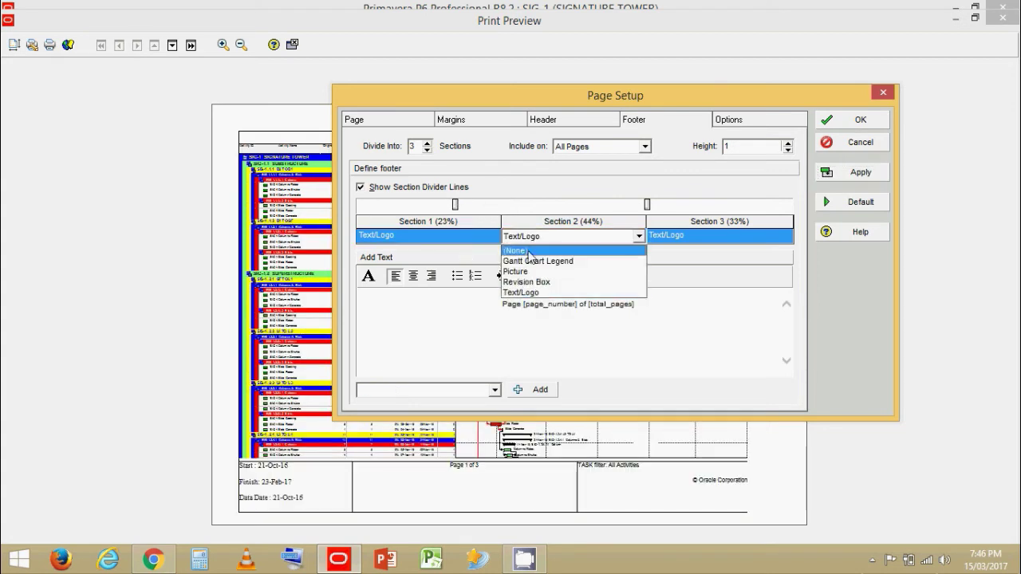
{"action": "left_click", "coordinate": [534, 261]}
{"action": "left_click", "coordinate": [850, 179]}
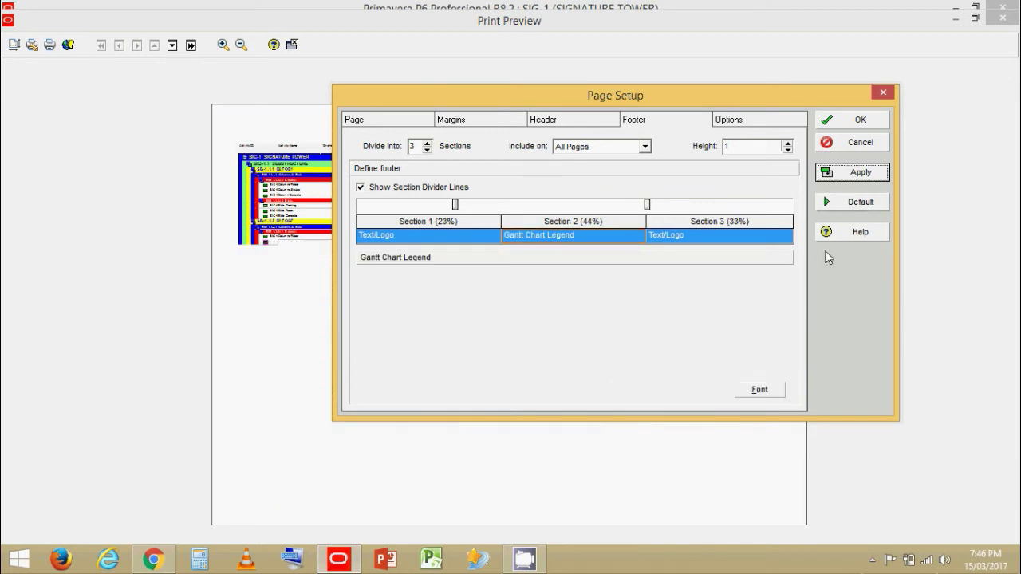
{"action": "left_click_drag", "start_coordinate": [648, 206], "coordinate": [581, 205]}
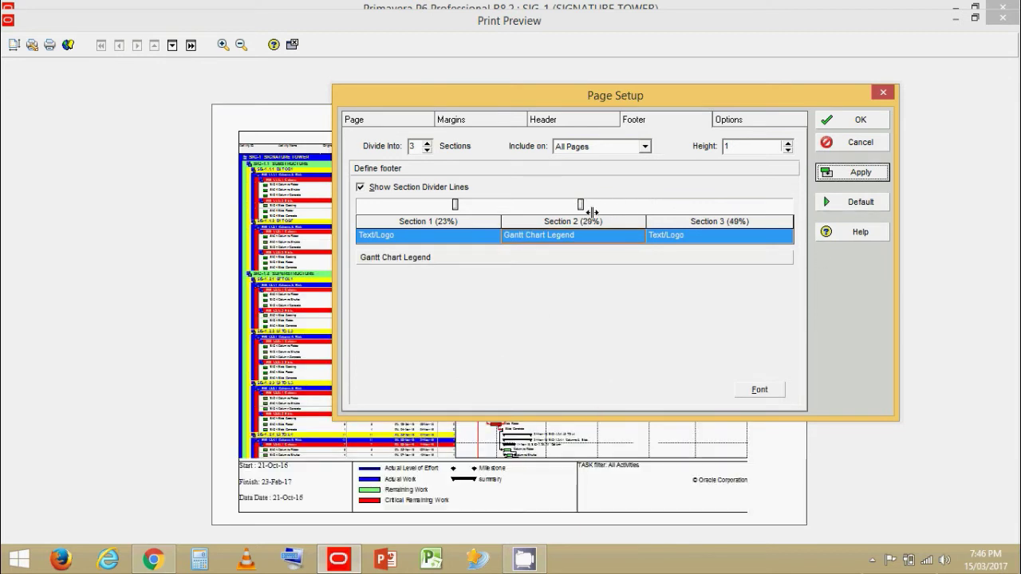
{"action": "left_click", "coordinate": [833, 177]}
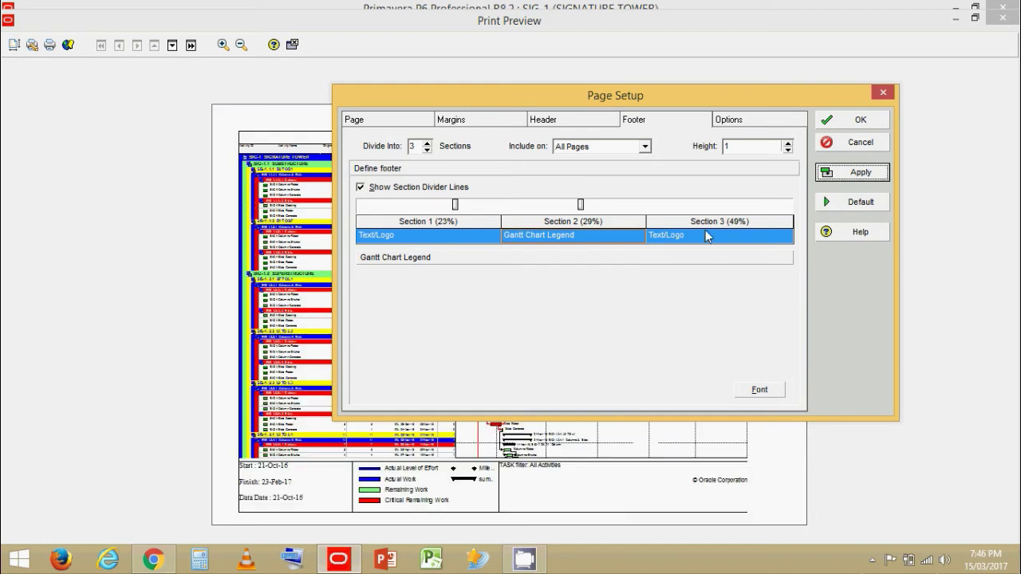
Divide the footer into 4 sections and apply the change
{"action": "left_click", "coordinate": [684, 236]}
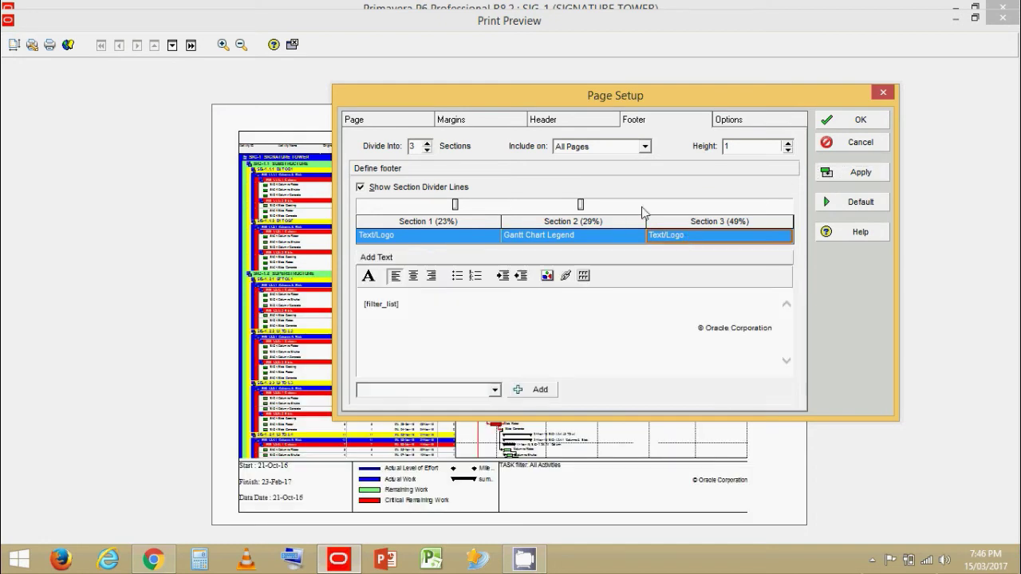
{"action": "left_click", "coordinate": [427, 141]}
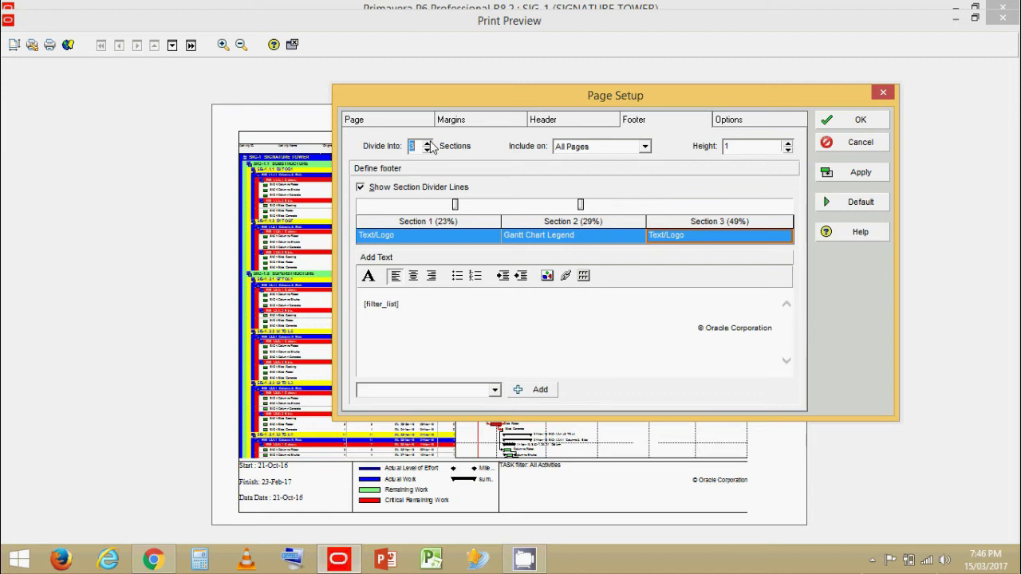
{"action": "left_click", "coordinate": [647, 245]}
{"action": "left_click", "coordinate": [647, 244]}
{"action": "left_click", "coordinate": [856, 171]}
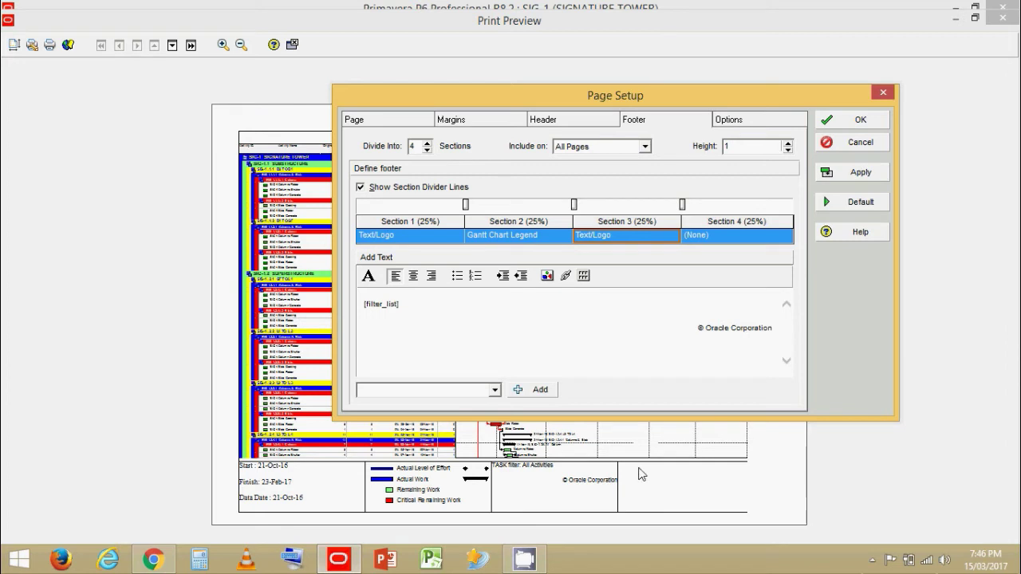
Replace the text in Section 3 of the footer with centred "SIGNATURE TOWER" above "SLAB LOOK AHEAD PROGRAMME"
{"action": "left_click", "coordinate": [615, 241]}
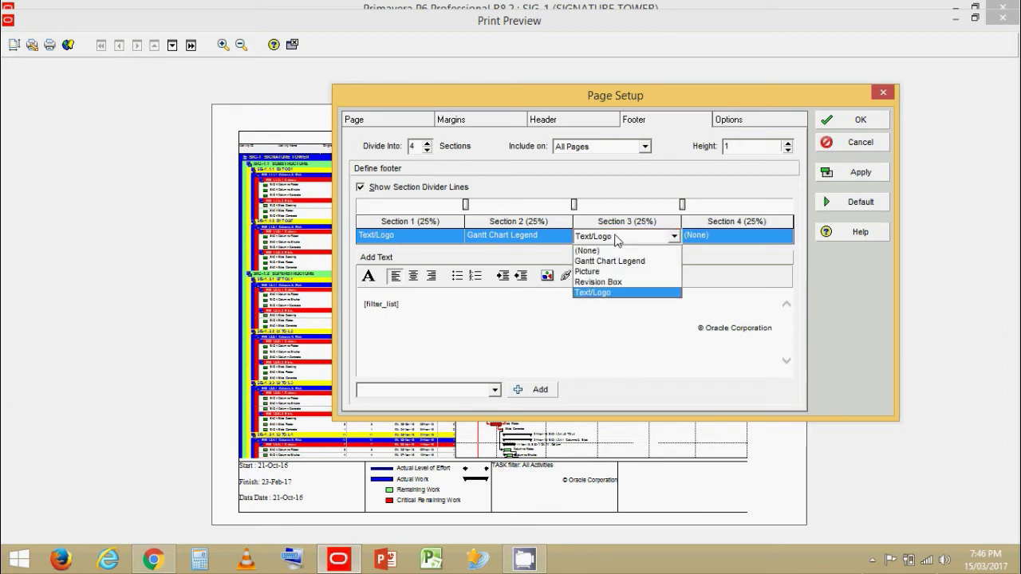
{"action": "left_click", "coordinate": [618, 293]}
{"action": "left_click_drag", "start_coordinate": [364, 305], "coordinate": [774, 347]}
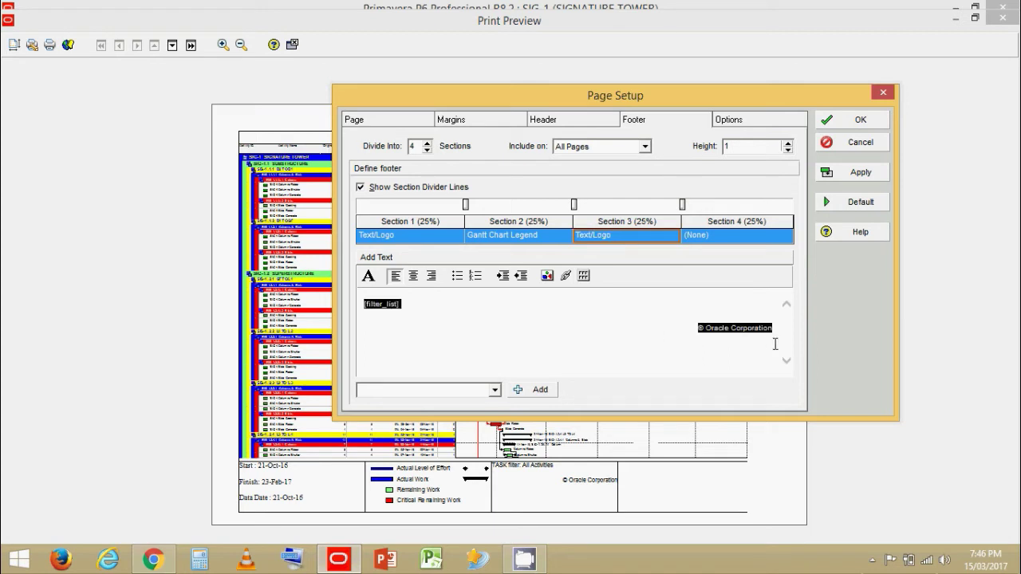
{"action": "key", "text": "Delete"}
{"action": "key", "text": "ctrl+e"}
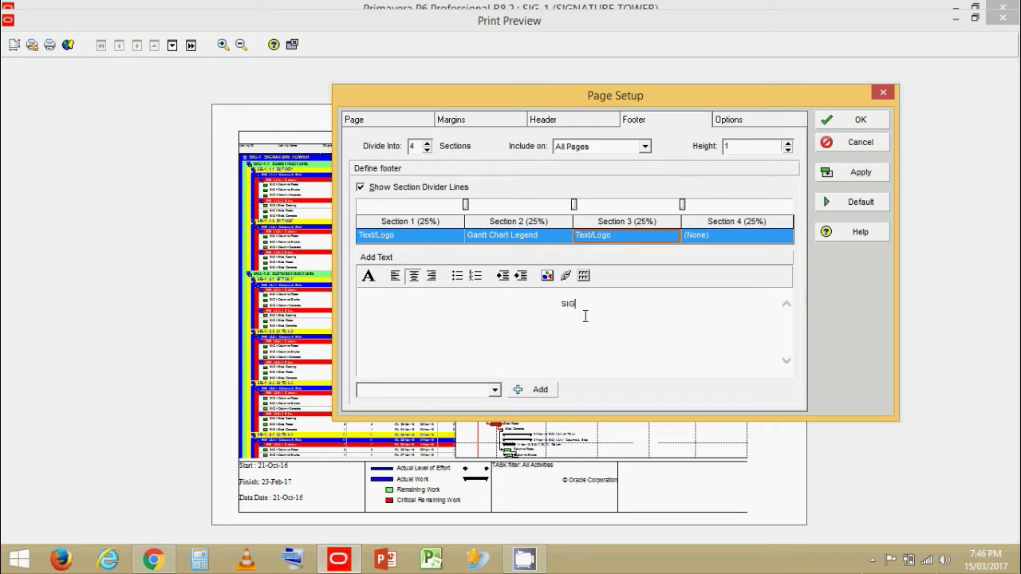
{"action": "type", "text": "SIGNA"}
{"action": "type", "text": "TURE TOWER  "}
{"action": "type", "text": "SLAB LOOK"}
{"action": "type", "text": " AHEAD"}
{"action": "type", "text": " PROGRAMME"}
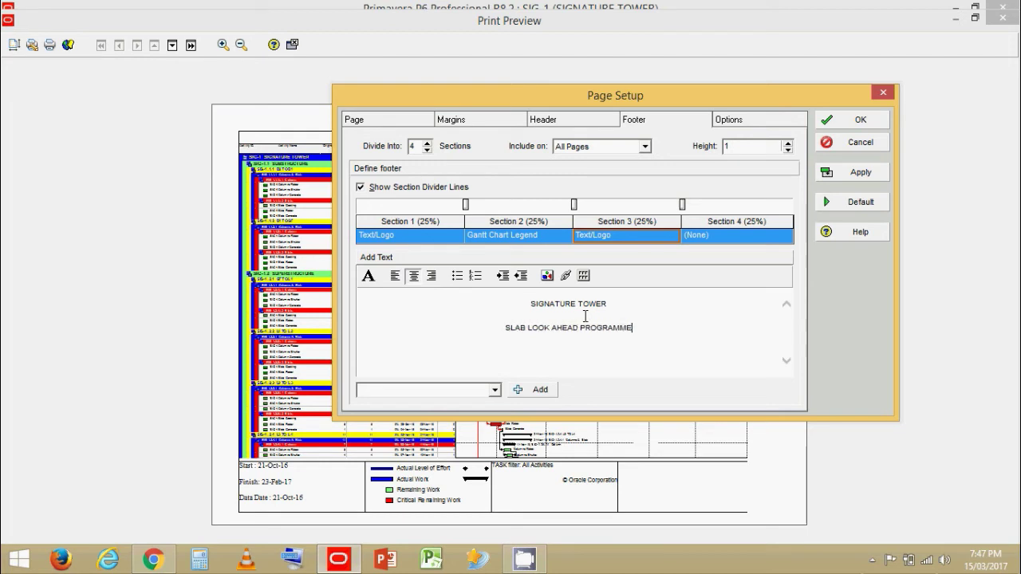
Set the font size of both Section 3 footer lines to 10 and apply it
{"action": "left_click_drag", "start_coordinate": [631, 320], "coordinate": [528, 302]}
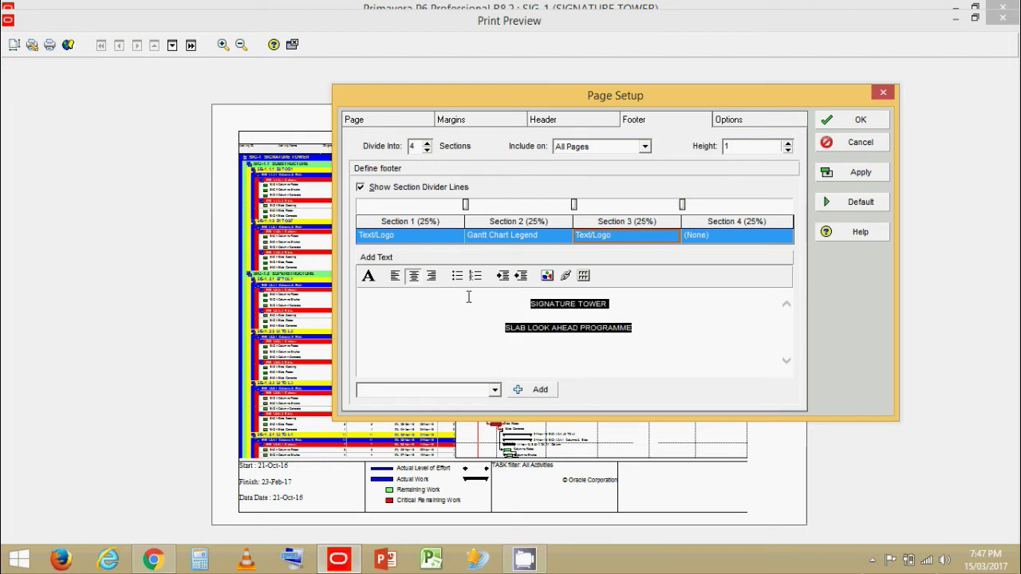
{"action": "left_click", "coordinate": [368, 275]}
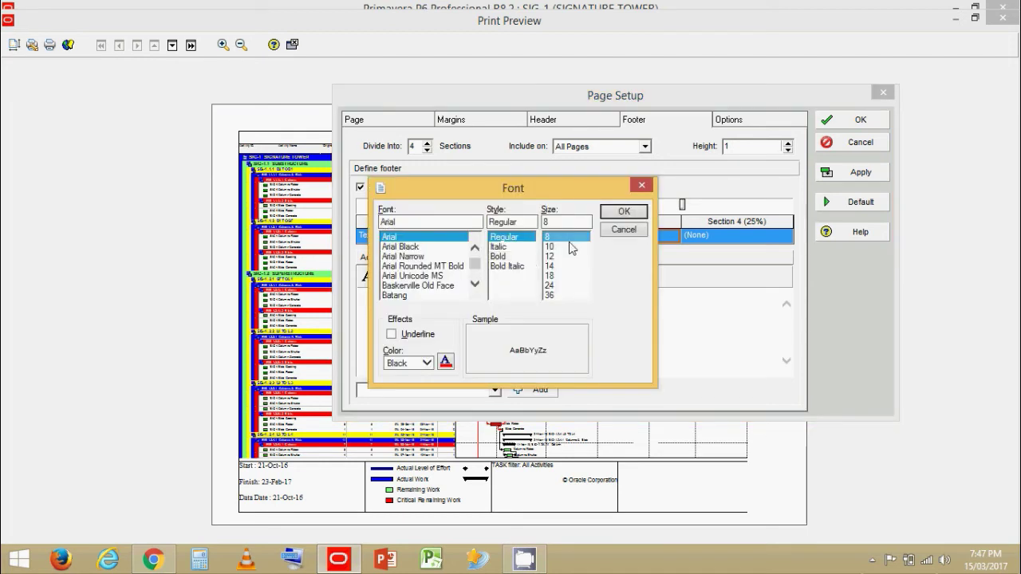
{"action": "left_click", "coordinate": [550, 247]}
{"action": "left_click", "coordinate": [624, 212]}
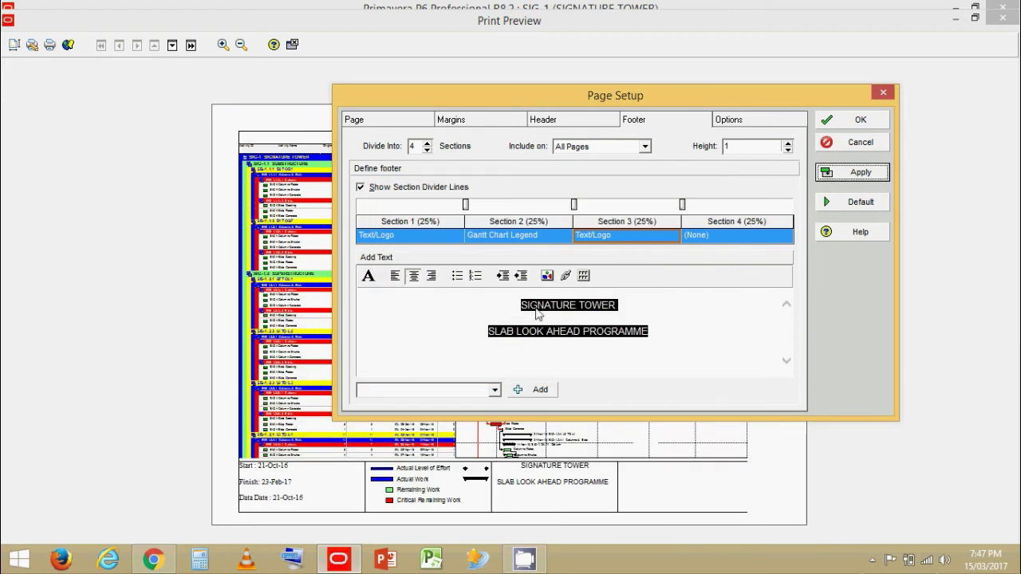
{"action": "left_click", "coordinate": [689, 327]}
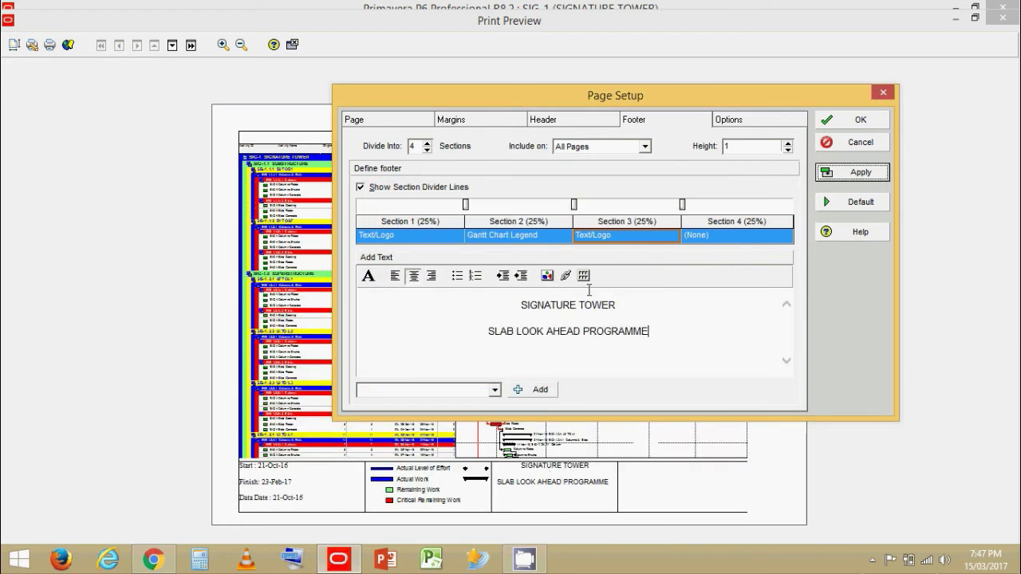
Set Section 4 of the footer to Text/Logo and check its font settings
{"action": "left_click", "coordinate": [741, 242]}
{"action": "left_click", "coordinate": [741, 242]}
{"action": "left_click", "coordinate": [710, 295]}
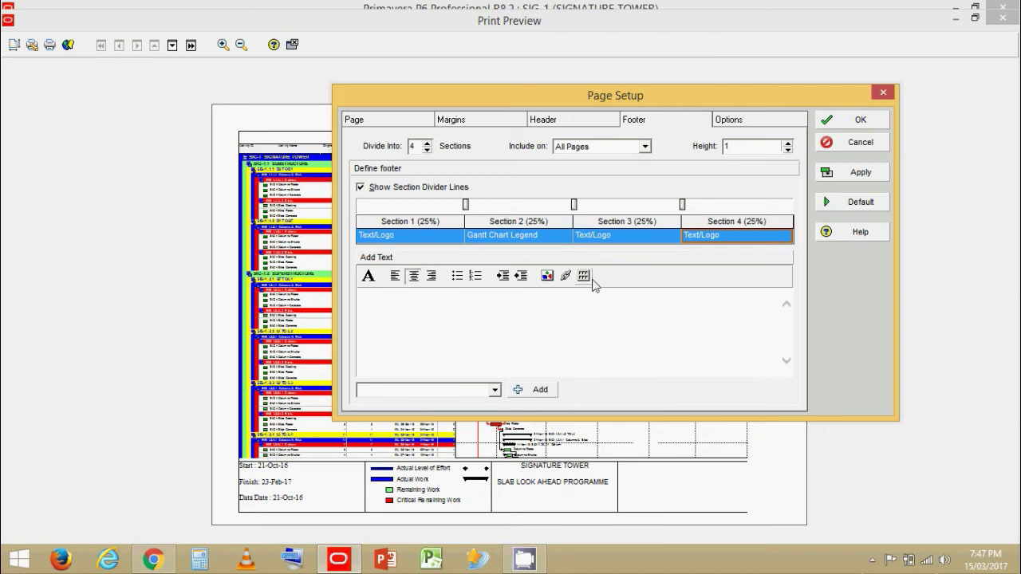
{"action": "left_click", "coordinate": [372, 281]}
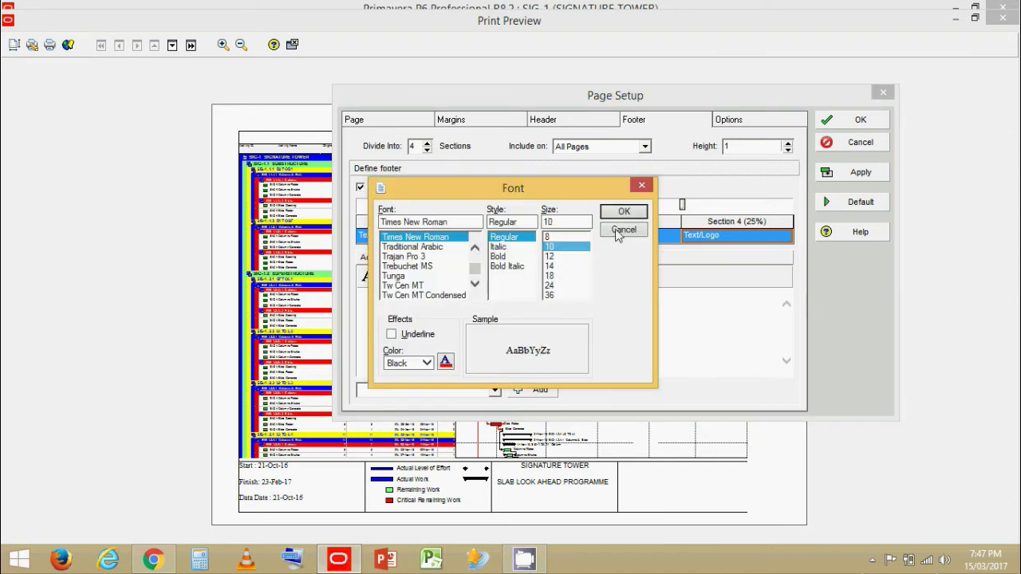
{"action": "left_click", "coordinate": [683, 229]}
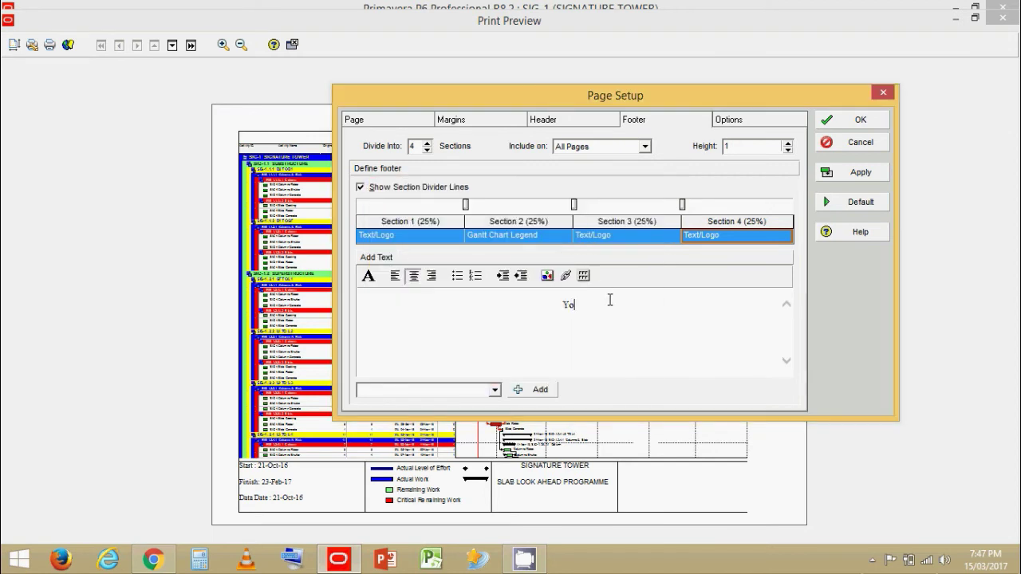
Enter "Your Company Name" as the text of footer Section 4
{"action": "type", "text": "Your Compn"}
{"action": "key", "text": "BackSpace"}
{"action": "type", "text": "any NAme"}
{"action": "key", "text": "BackSpace"}
{"action": "key", "text": "BackSpace"}
{"action": "key", "text": "BackSpace"}
{"action": "key", "text": "BackSpace"}
{"action": "type", "text": "NAm"}
{"action": "key", "text": "BackSpace"}
{"action": "key", "text": "BackSpace"}
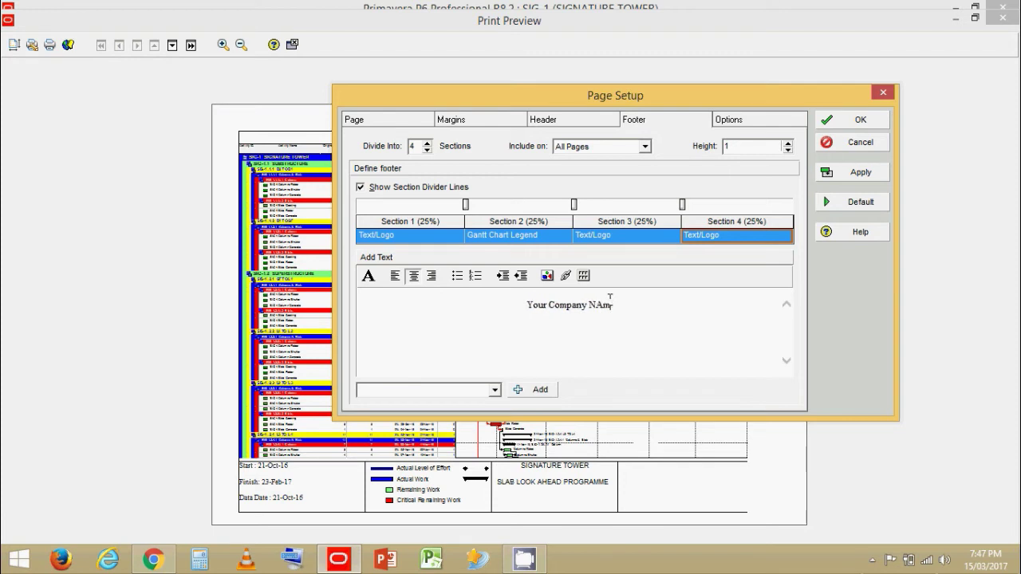
{"action": "type", "text": "ame"}
Insert a blank line above "Your Company Name", keep the text centred and apply the footer
{"action": "left_click", "coordinate": [525, 305]}
{"action": "key", "text": "Return"}
{"action": "key", "text": "Up"}
{"action": "left_click", "coordinate": [395, 275]}
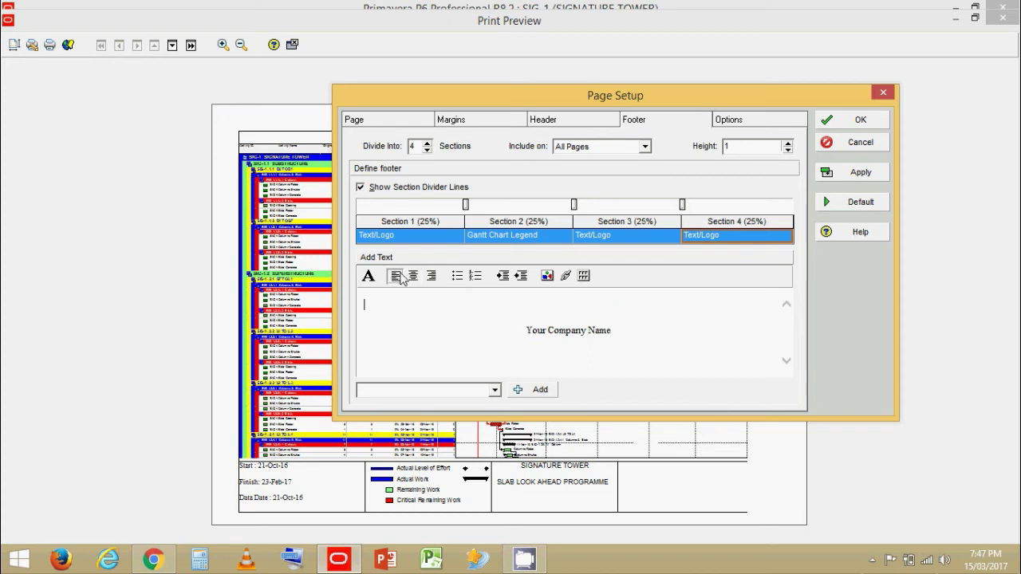
{"action": "left_click", "coordinate": [413, 275]}
{"action": "left_click_drag", "start_coordinate": [686, 330], "coordinate": [474, 321]}
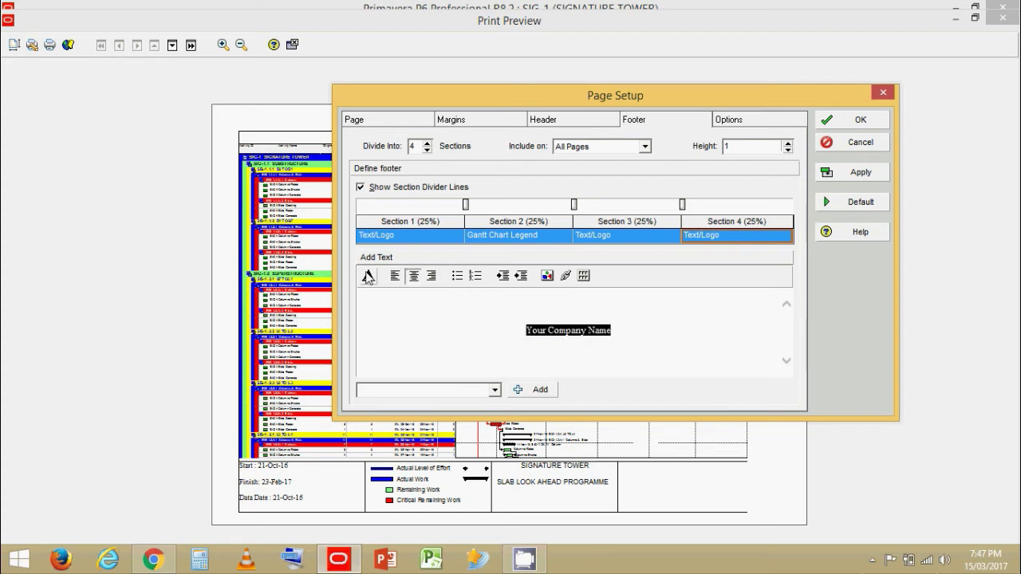
{"action": "left_click", "coordinate": [367, 277]}
{"action": "left_click", "coordinate": [623, 209]}
{"action": "left_click", "coordinate": [869, 177]}
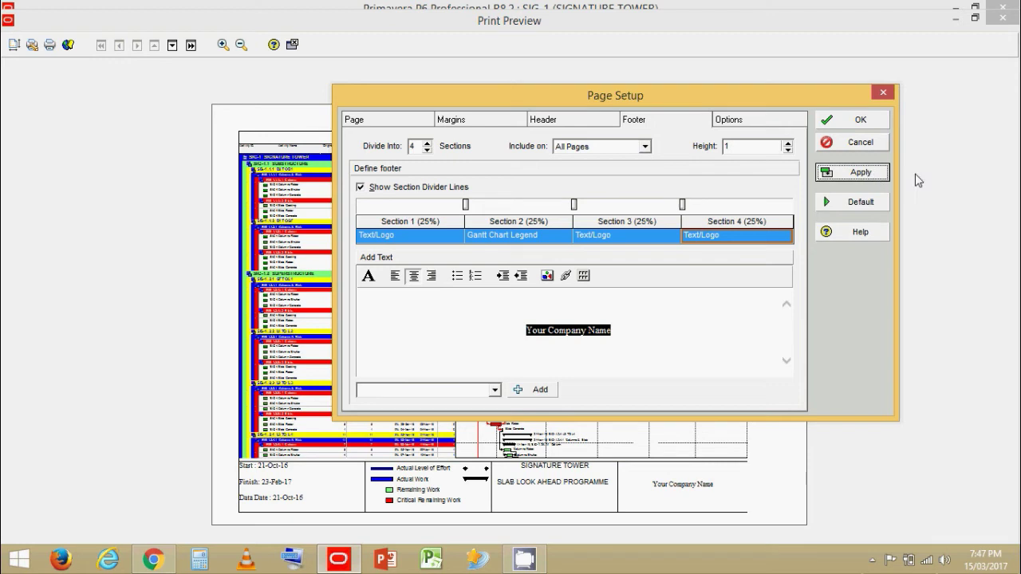
Open the print preview of the Slab Look Ahead layout
{"action": "left_click", "coordinate": [524, 561]}
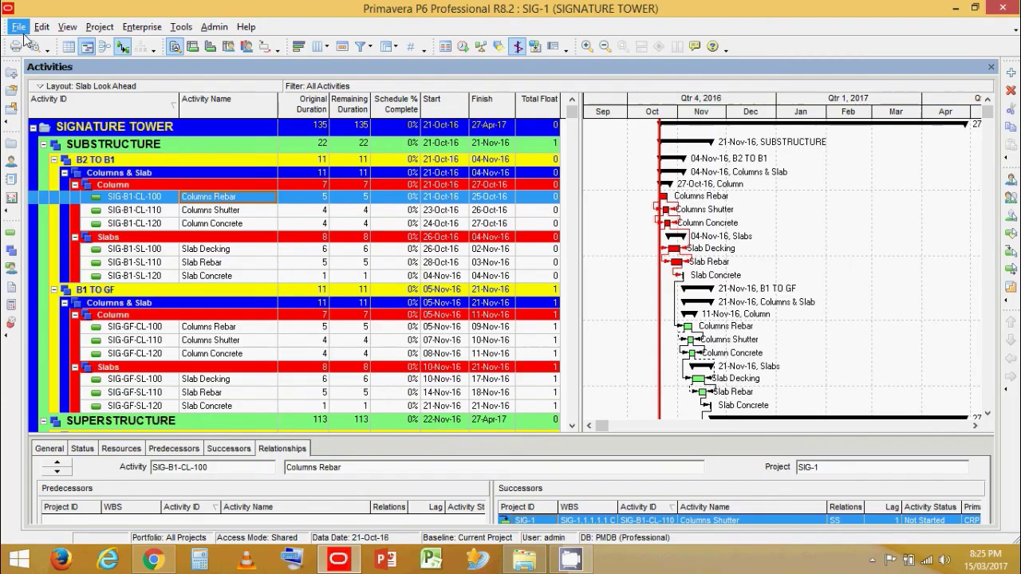
{"action": "left_click", "coordinate": [17, 27]}
{"action": "left_click", "coordinate": [29, 81]}
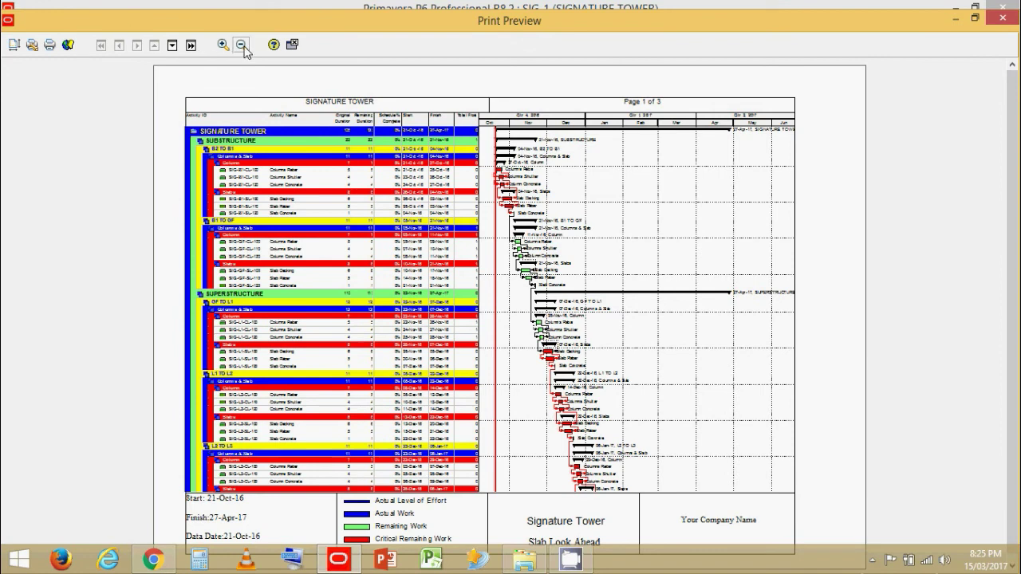
{"action": "left_click", "coordinate": [241, 45]}
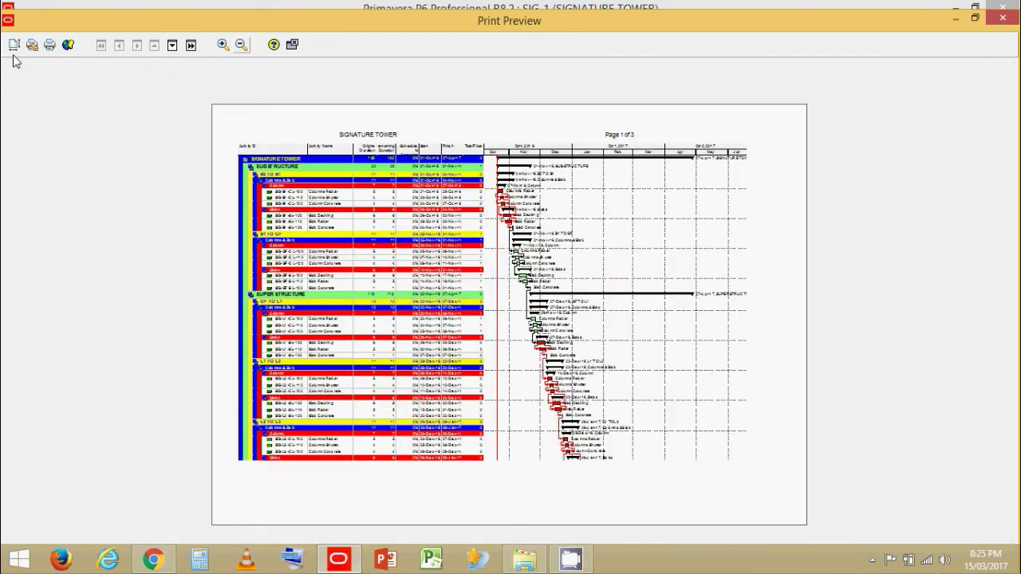
Open the footer settings in Page Setup and add blank lines above "Your Company Name" in Section 4
{"action": "left_click", "coordinate": [418, 235]}
{"action": "left_click", "coordinate": [581, 156]}
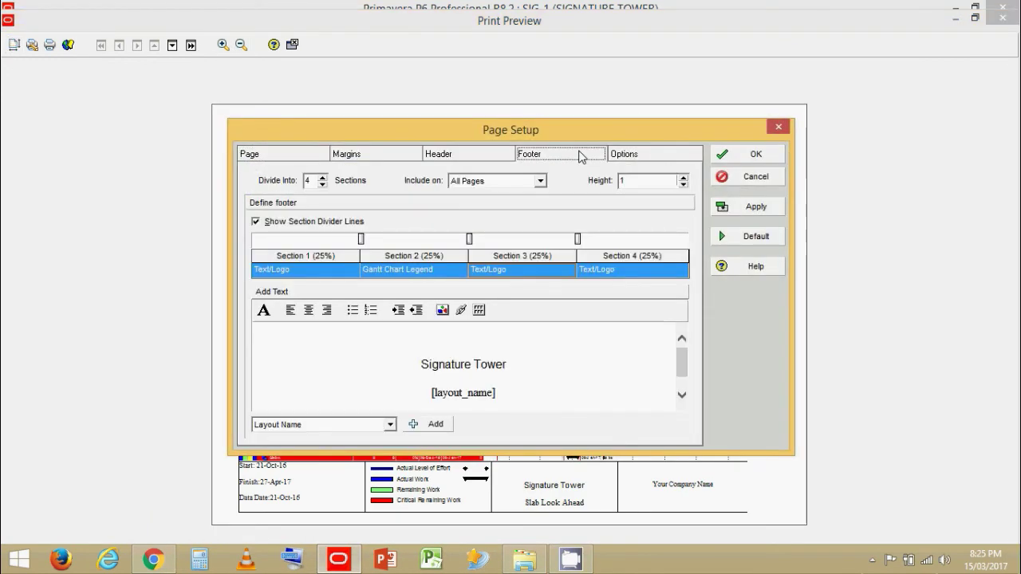
{"action": "left_click", "coordinate": [621, 272]}
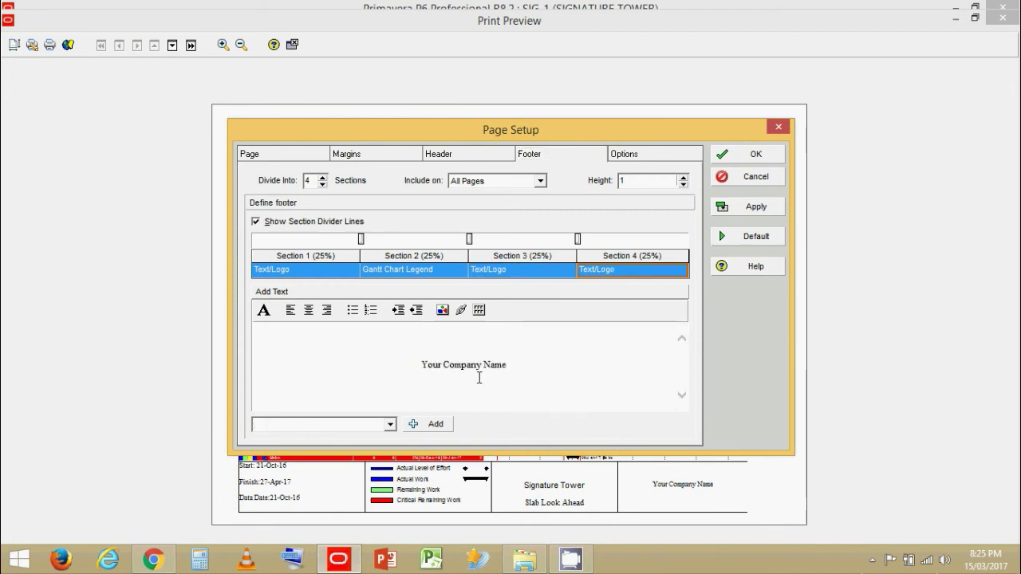
{"action": "left_click", "coordinate": [439, 349]}
{"action": "key", "text": "Return"}
{"action": "key", "text": "Return"}
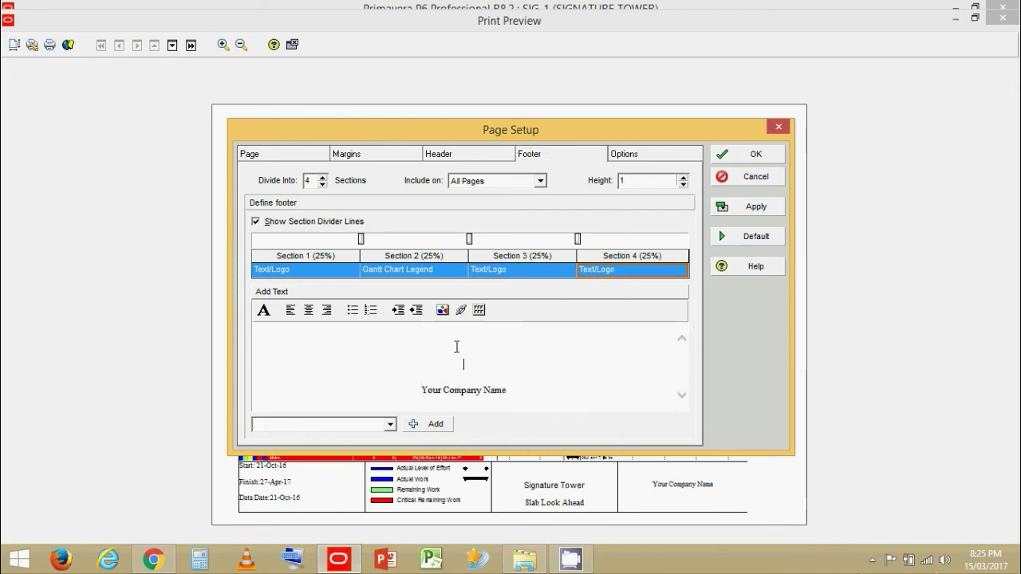
Try to insert the picture Untitled above the company name in footer Section 4 with Top alignment, and apply the page setup
{"action": "left_click", "coordinate": [443, 309]}
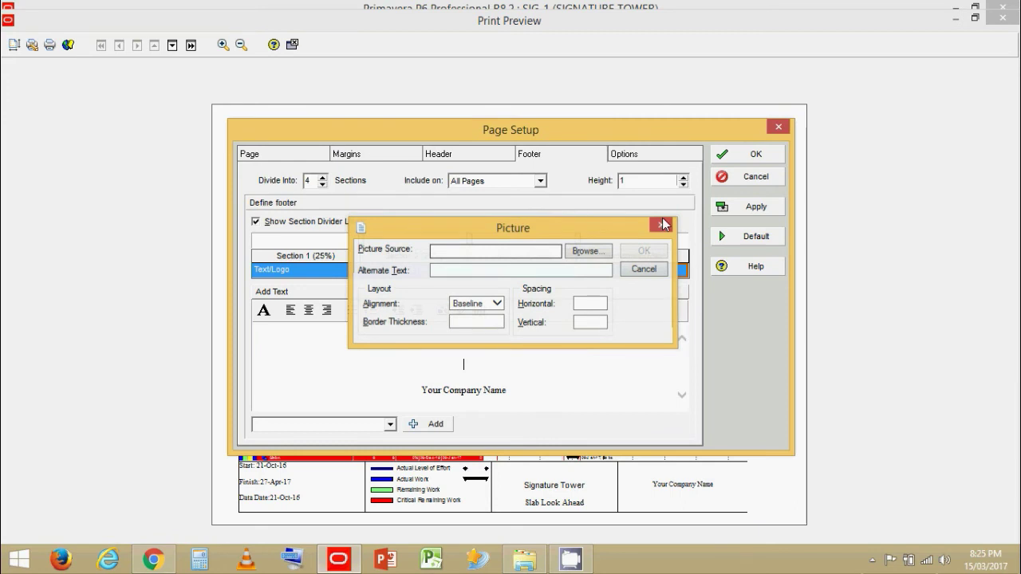
{"action": "left_click", "coordinate": [663, 224]}
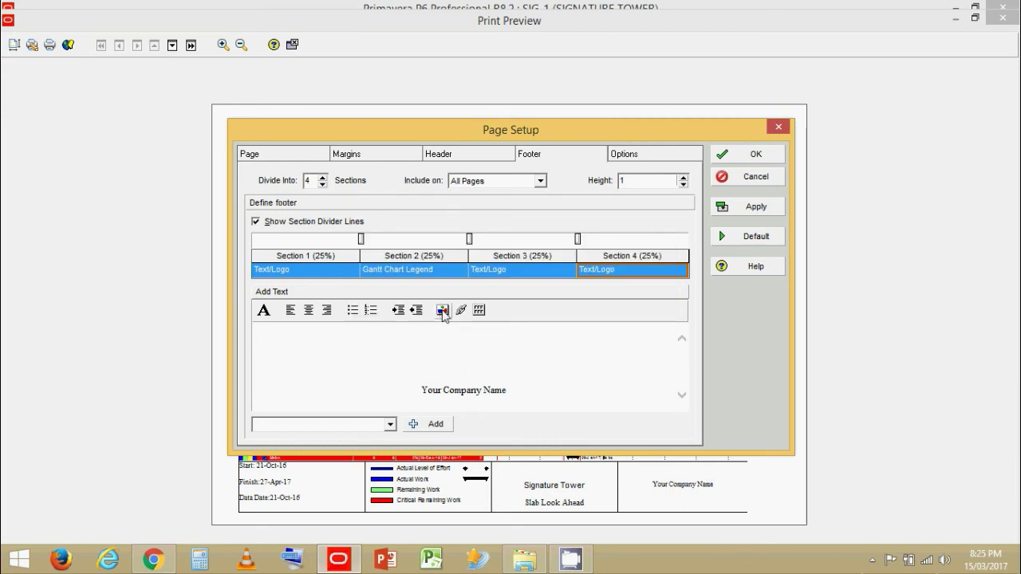
{"action": "left_click", "coordinate": [443, 310]}
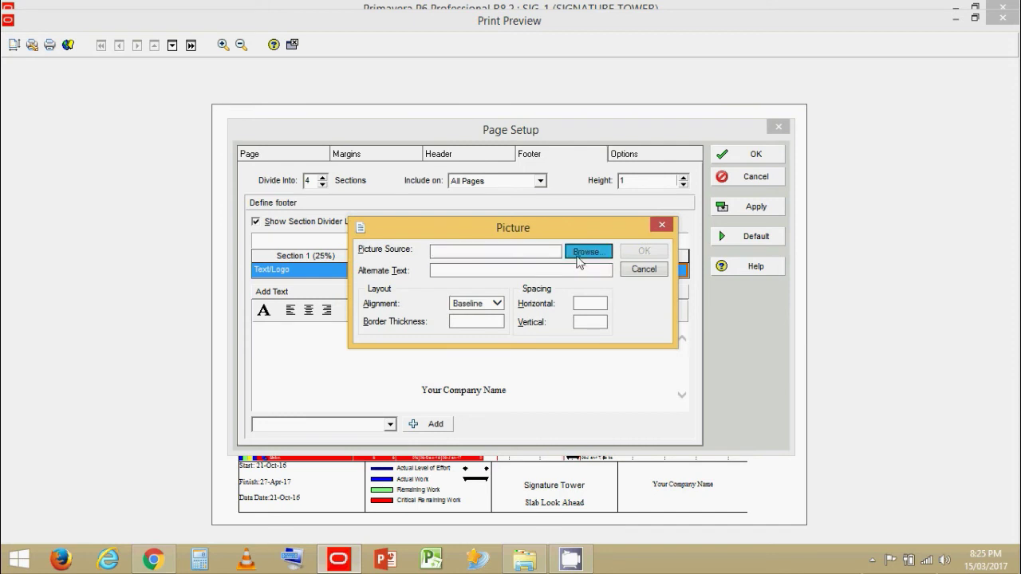
{"action": "left_click", "coordinate": [587, 251]}
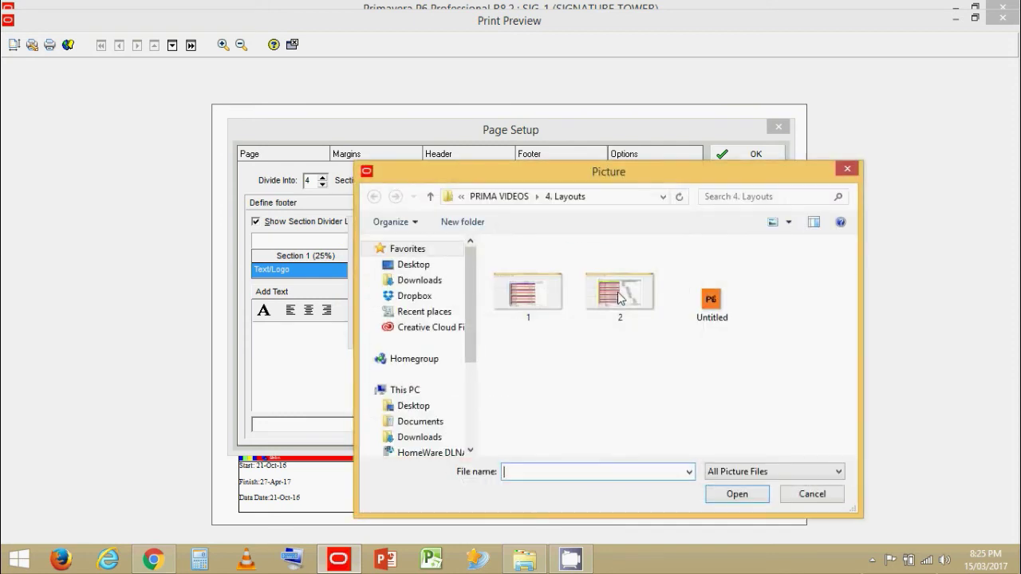
{"action": "left_click", "coordinate": [724, 307]}
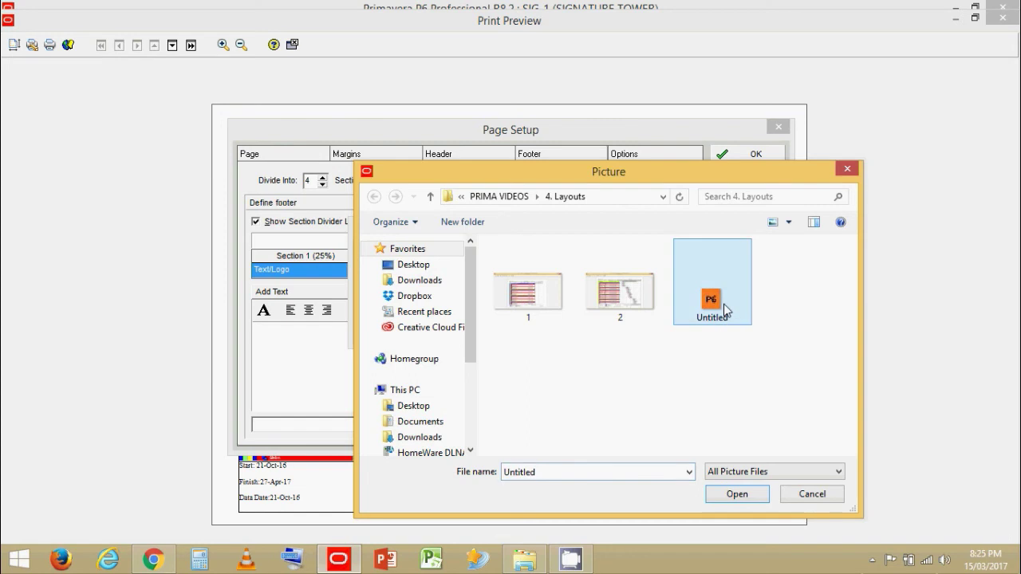
{"action": "left_click", "coordinate": [737, 494]}
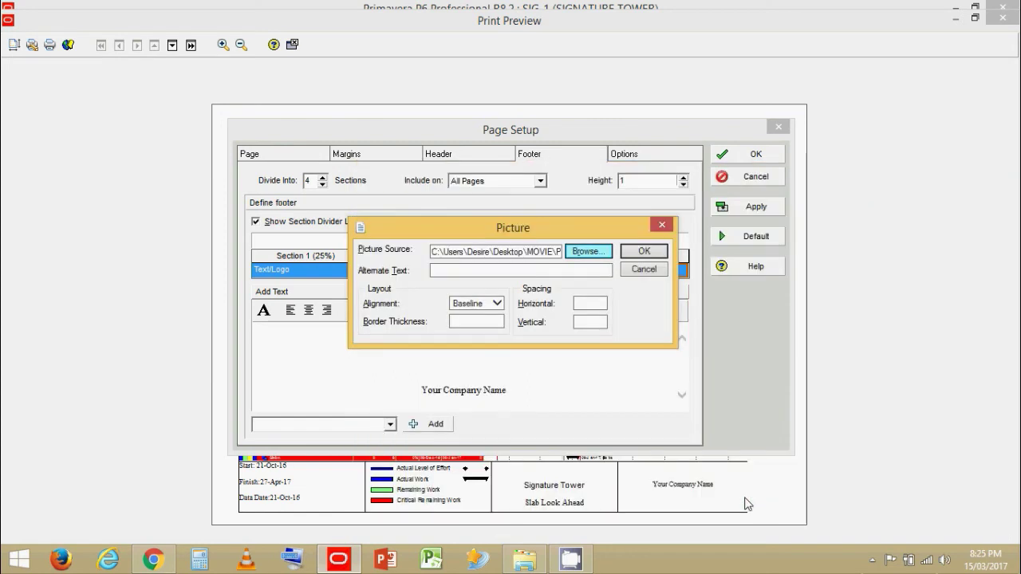
{"action": "left_click", "coordinate": [476, 309]}
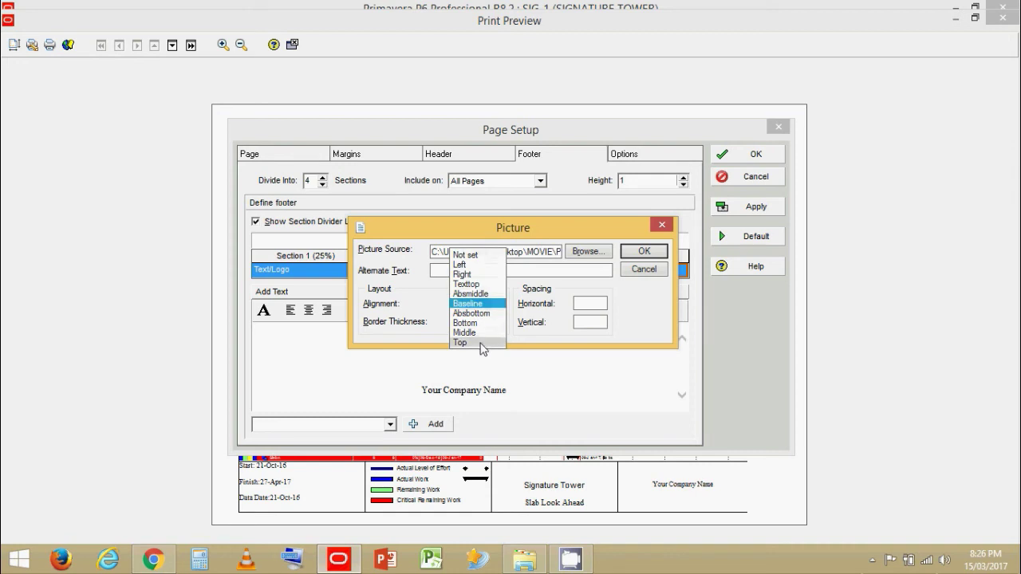
{"action": "left_click", "coordinate": [481, 343]}
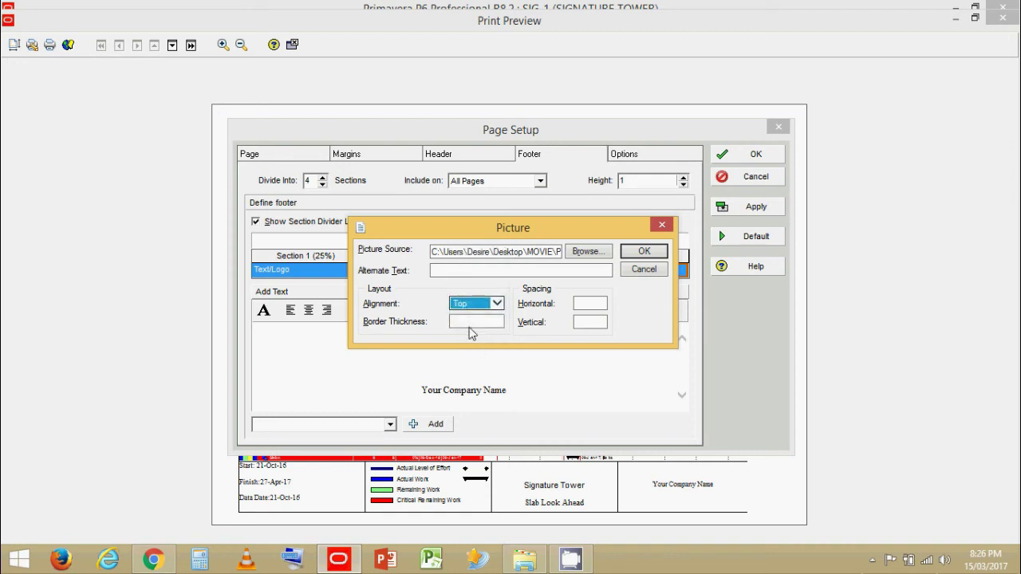
{"action": "left_click", "coordinate": [642, 252]}
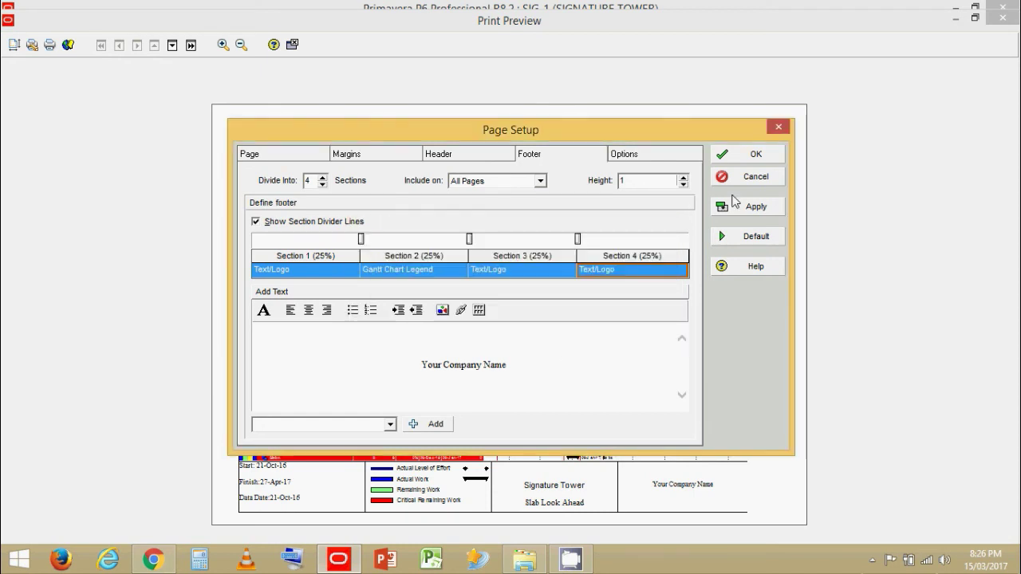
{"action": "left_click", "coordinate": [750, 206]}
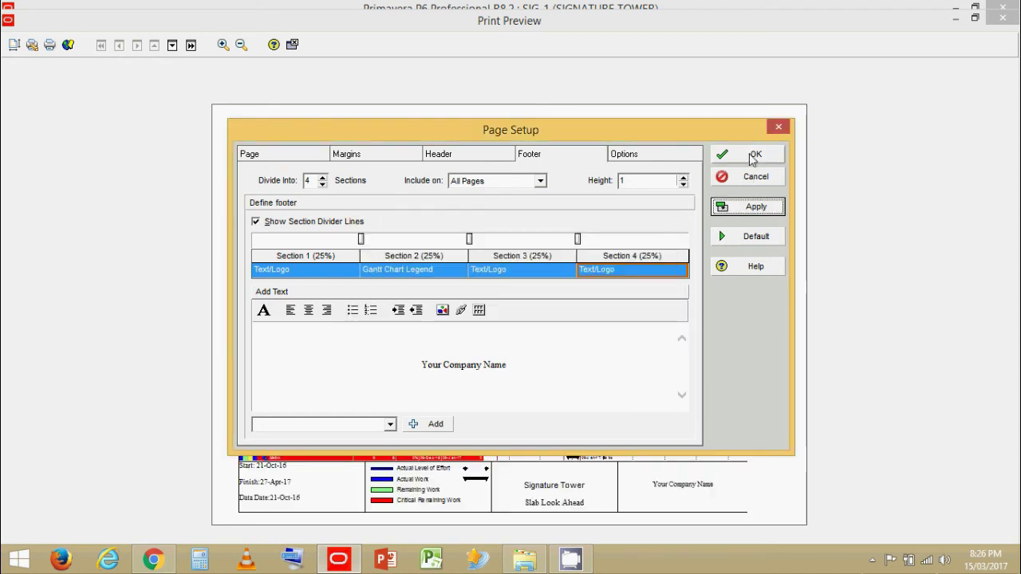
{"action": "left_click", "coordinate": [752, 154]}
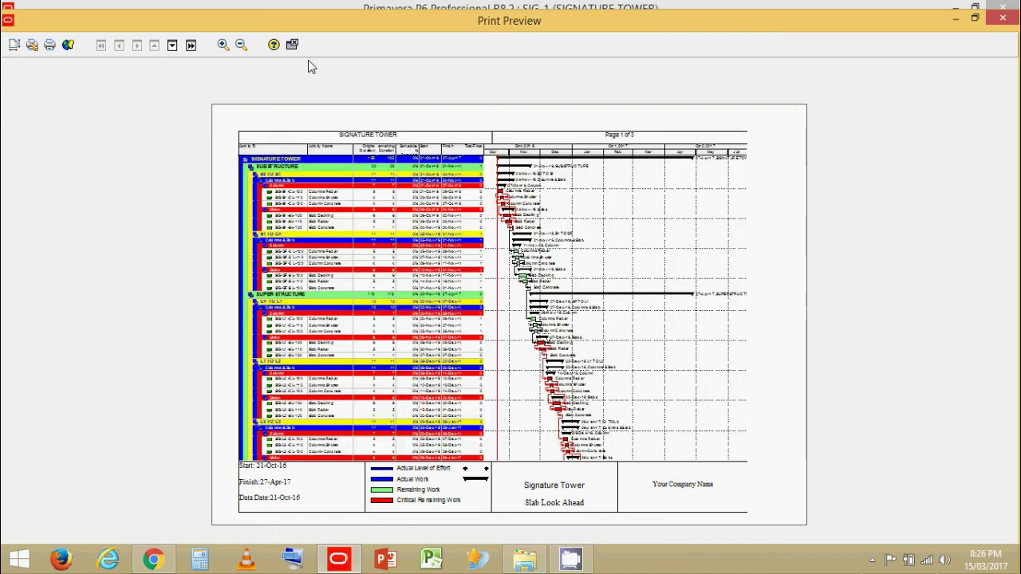
Close the print preview and filter the activities with the global filter 2 M LA, replacing the activities shown in the layout
{"action": "left_click", "coordinate": [292, 44]}
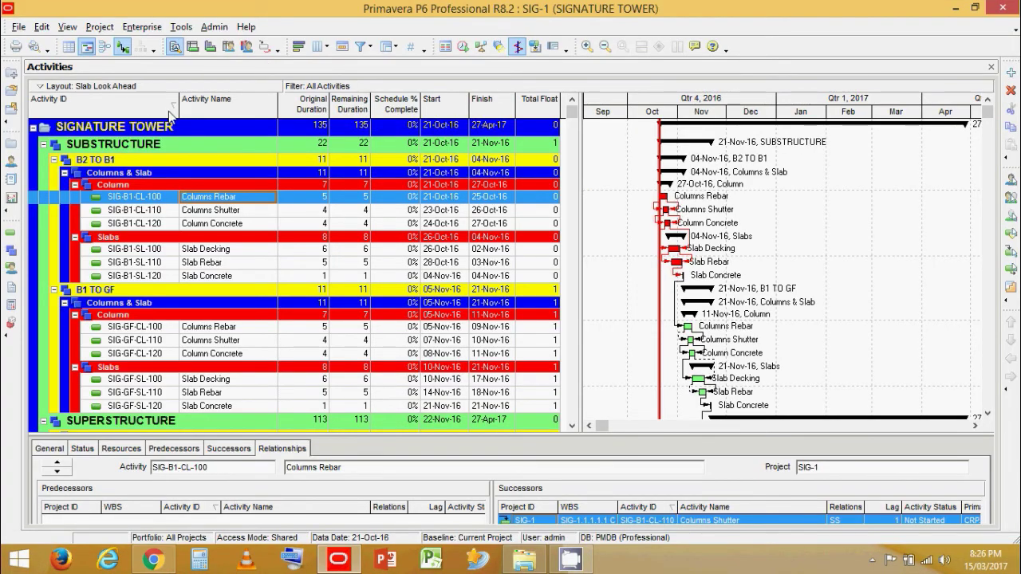
{"action": "left_click", "coordinate": [366, 54]}
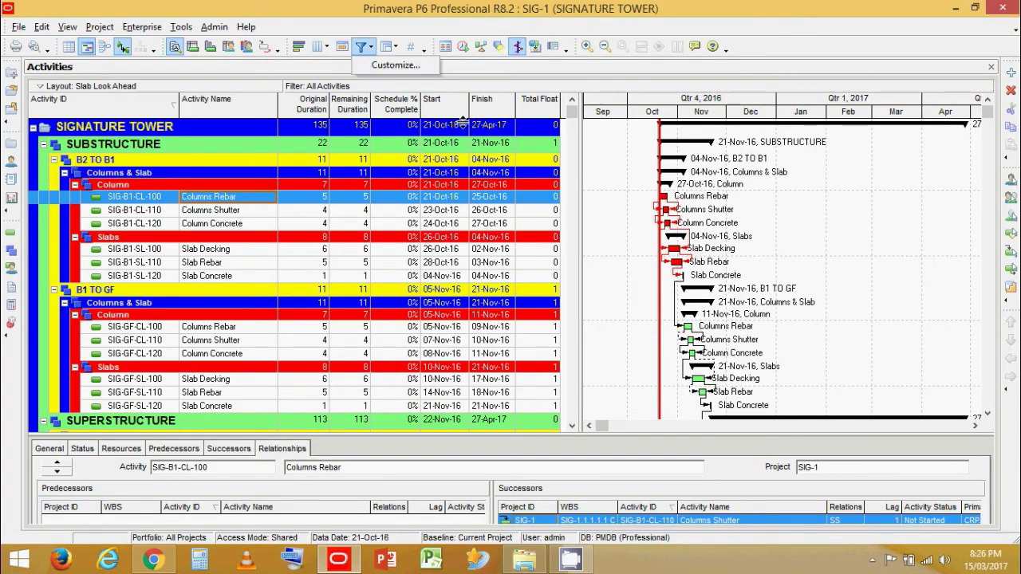
{"action": "left_click", "coordinate": [389, 66]}
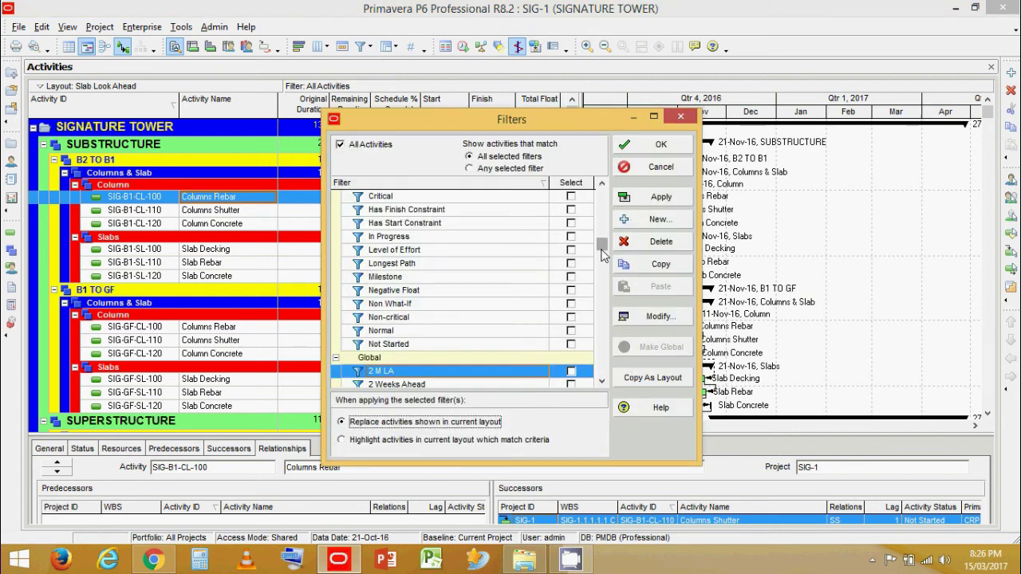
{"action": "scroll", "coordinate": [600, 255], "scroll_direction": "down", "scroll_amount": 1}
{"action": "left_click", "coordinate": [592, 329]}
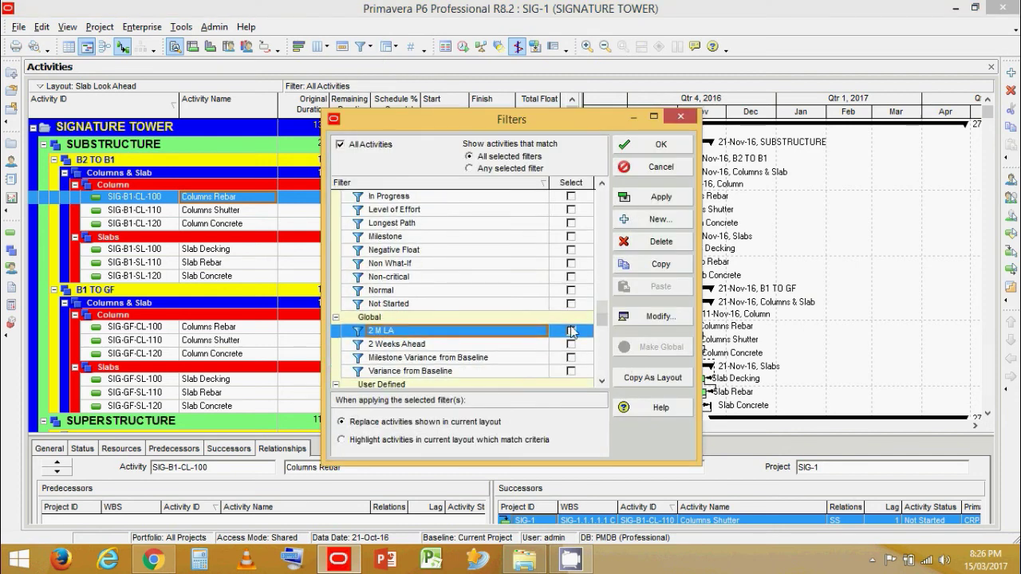
{"action": "left_click", "coordinate": [653, 198]}
{"action": "left_click", "coordinate": [659, 144]}
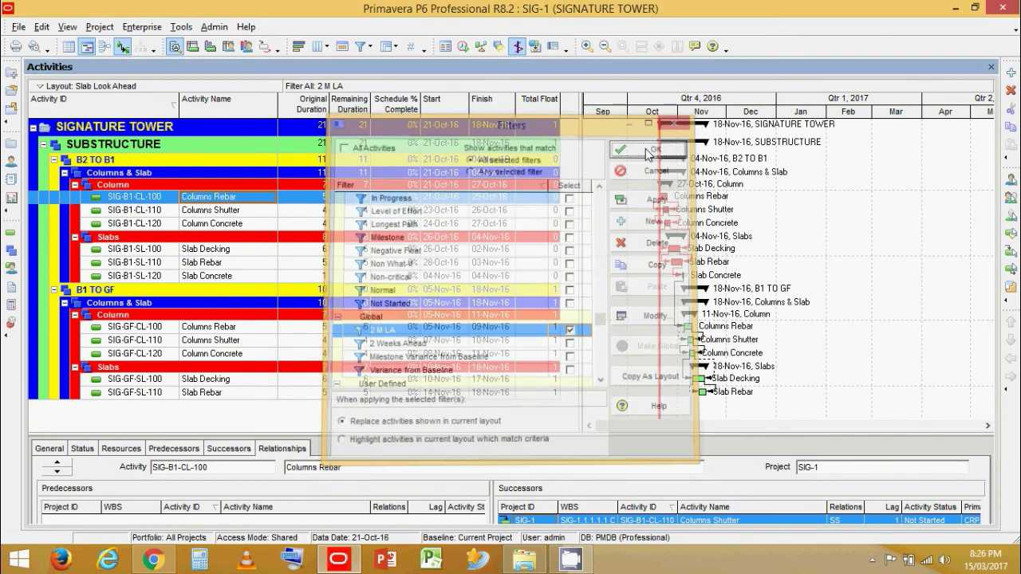
Save the Slab Look Ahead layout with the 2 M LA filter
{"action": "left_click", "coordinate": [67, 26]}
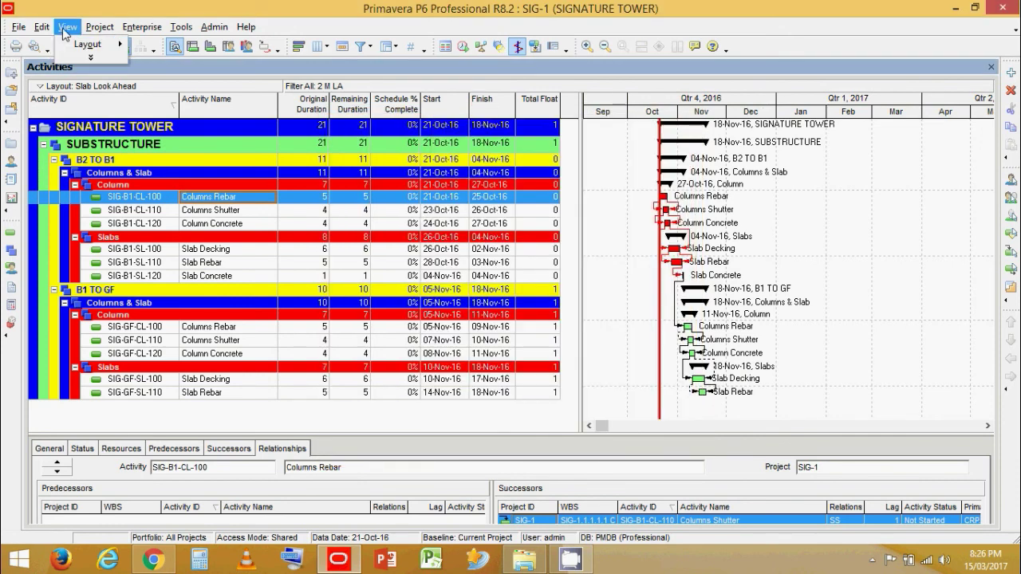
{"action": "mouse_move", "coordinate": [87, 44]}
{"action": "left_click", "coordinate": [179, 63]}
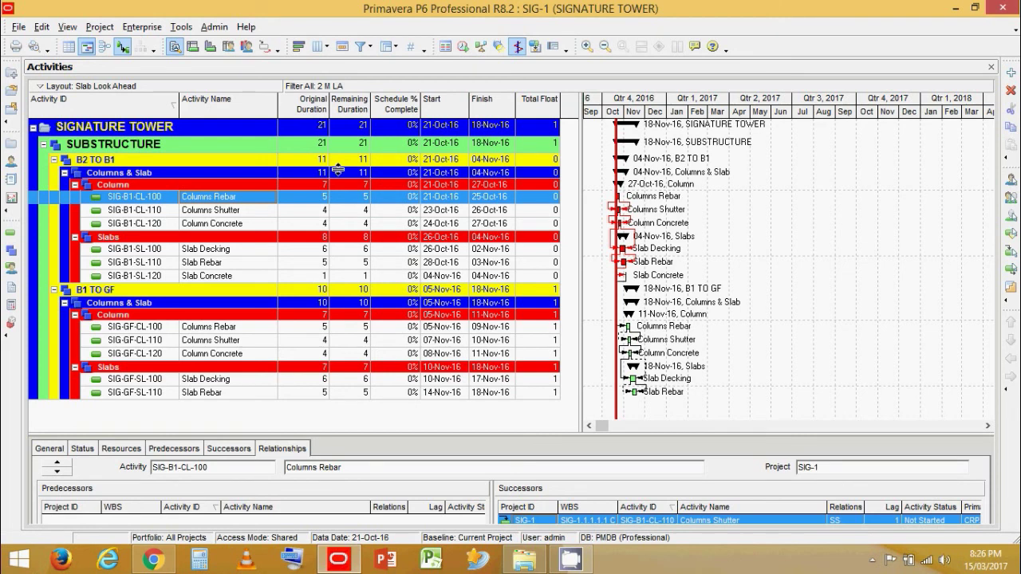
Open the print preview of the filtered Slab Look Ahead layout and show the whole page
{"action": "left_click", "coordinate": [20, 29]}
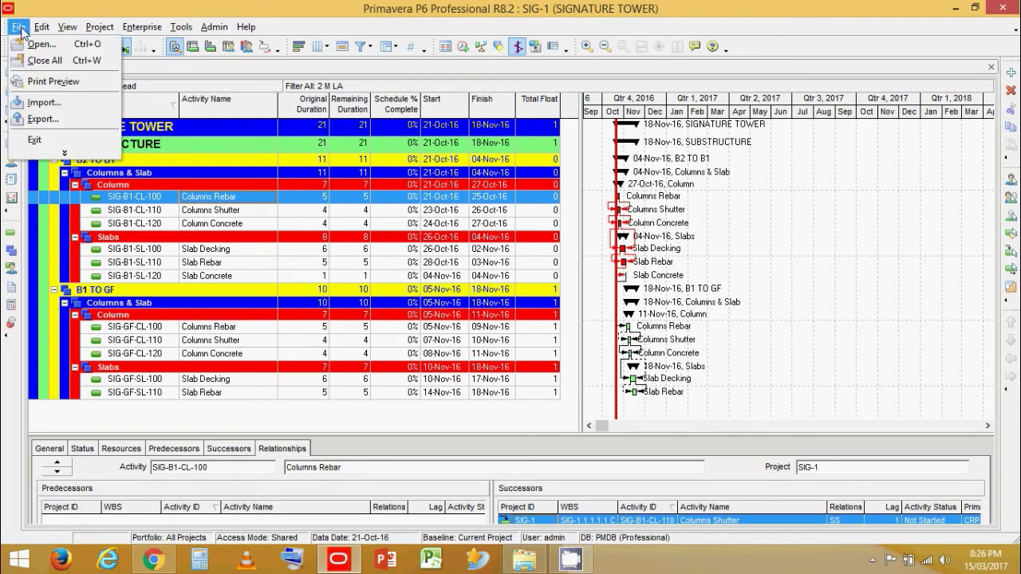
{"action": "left_click", "coordinate": [48, 81]}
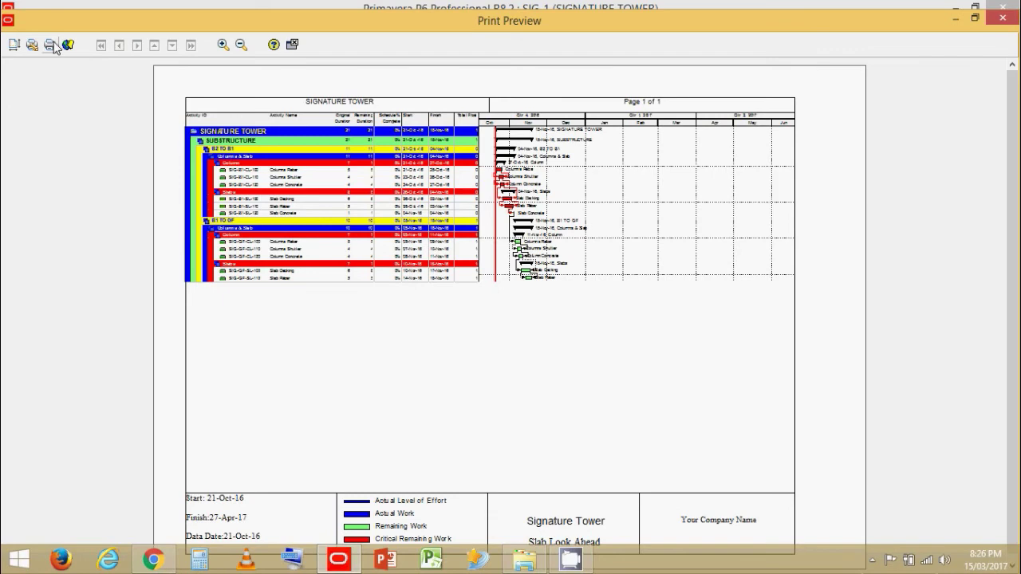
{"action": "left_click", "coordinate": [241, 45]}
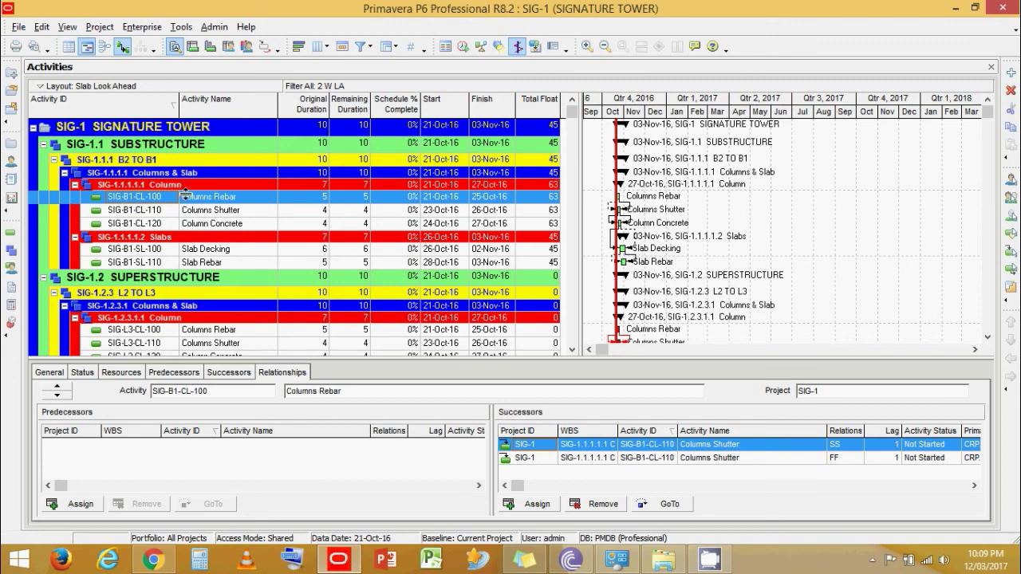
Turn off ID / Code in the Group and Sort options so the WBS bands show only Name / Description
{"action": "left_click", "coordinate": [86, 184]}
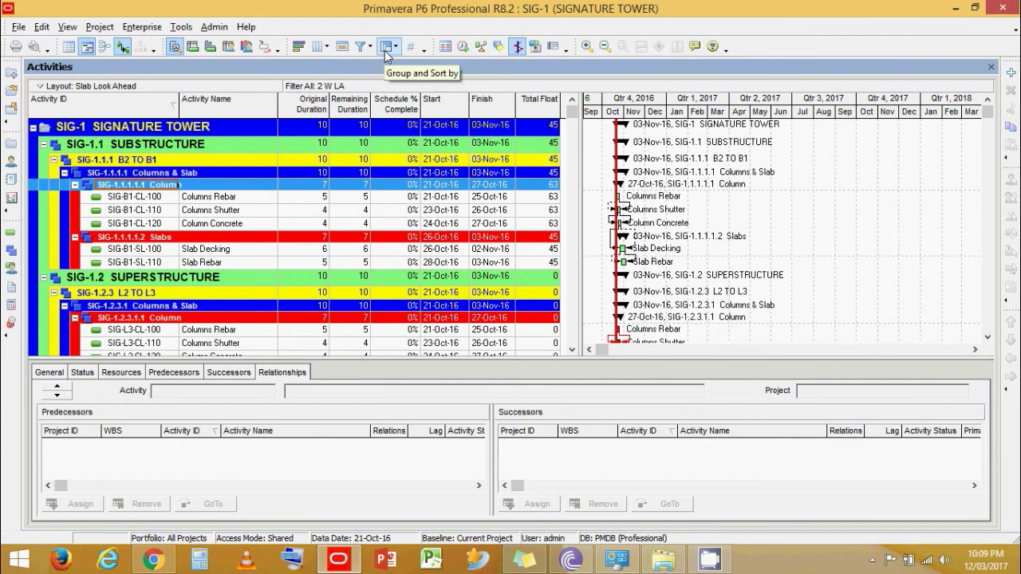
{"action": "left_click", "coordinate": [386, 49]}
{"action": "left_click", "coordinate": [388, 66]}
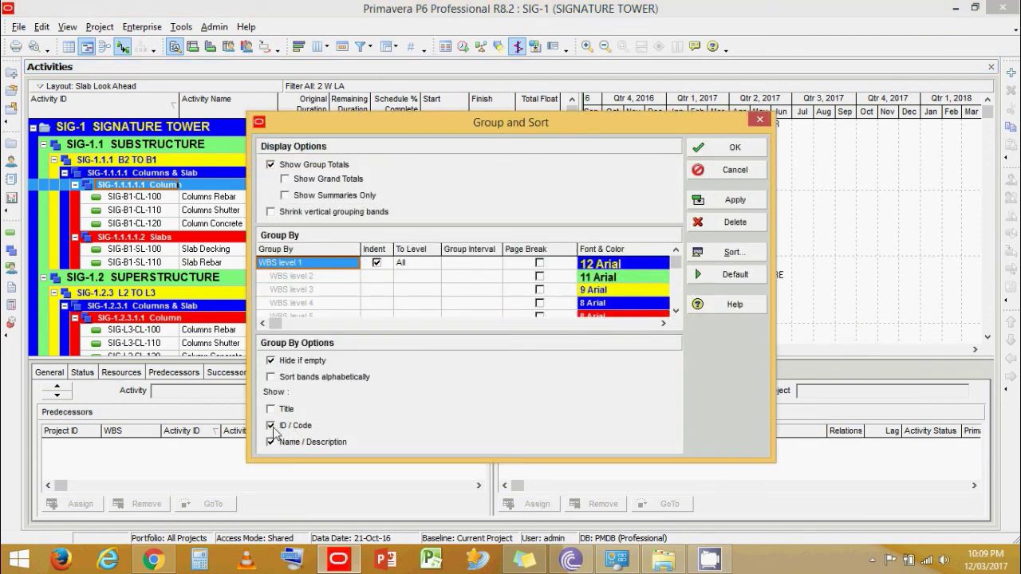
{"action": "left_click", "coordinate": [272, 426]}
{"action": "left_click", "coordinate": [696, 201]}
{"action": "left_click", "coordinate": [731, 169]}
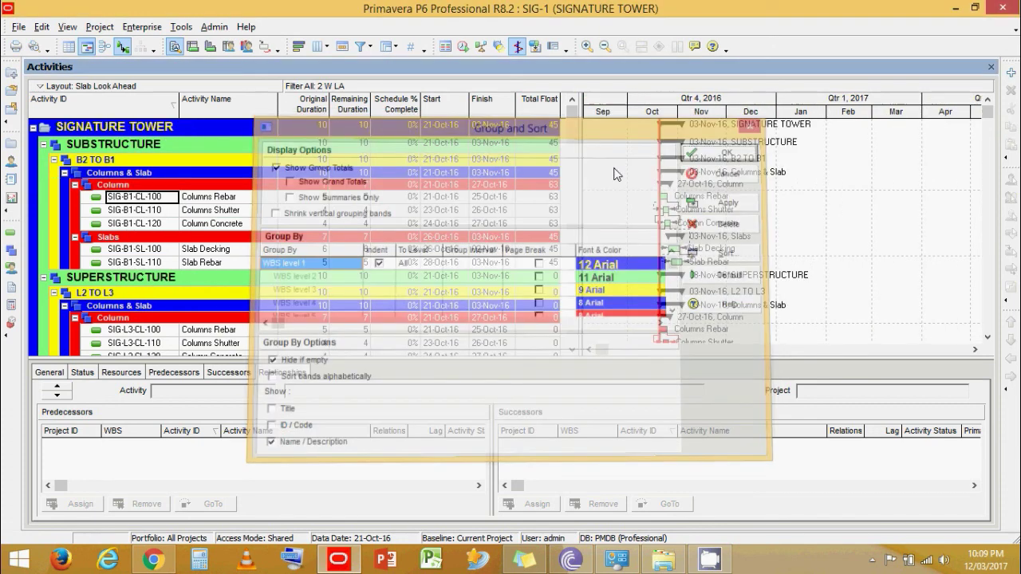
{"action": "scroll", "coordinate": [140, 223], "scroll_direction": "down", "scroll_amount": 1}
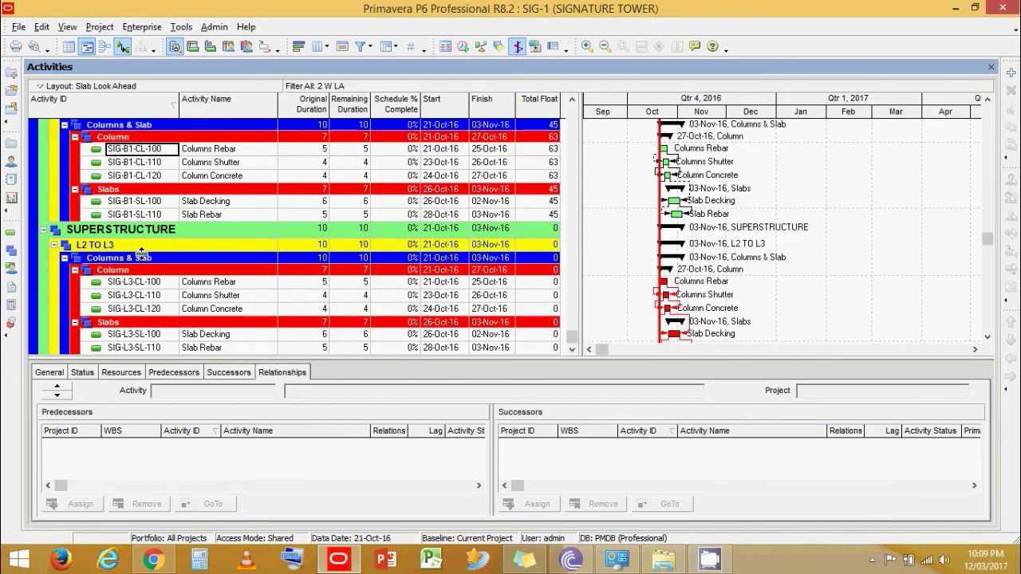
{"action": "scroll", "coordinate": [140, 252], "scroll_direction": "up", "scroll_amount": 1}
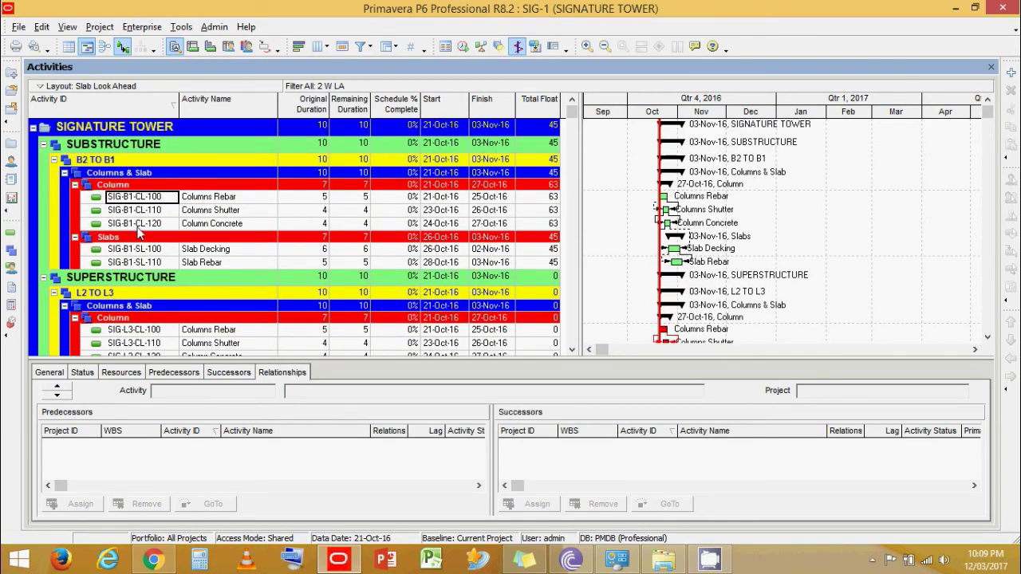
{"action": "left_click", "coordinate": [67, 27]}
{"action": "mouse_move", "coordinate": [120, 44]}
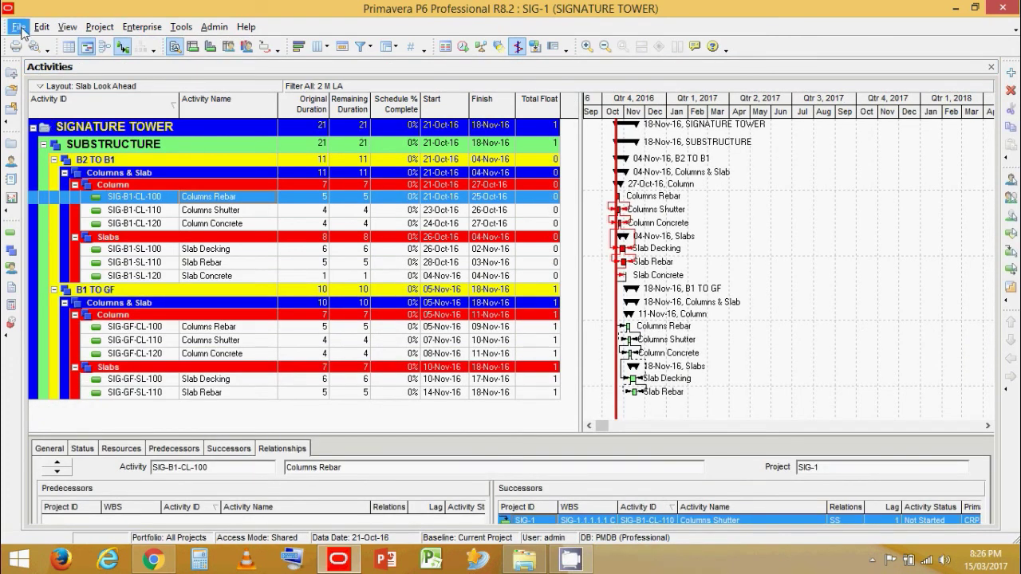
Check the full page of the two-month look-ahead in the print preview, including header and footer, and close the preview
{"action": "left_click", "coordinate": [21, 29]}
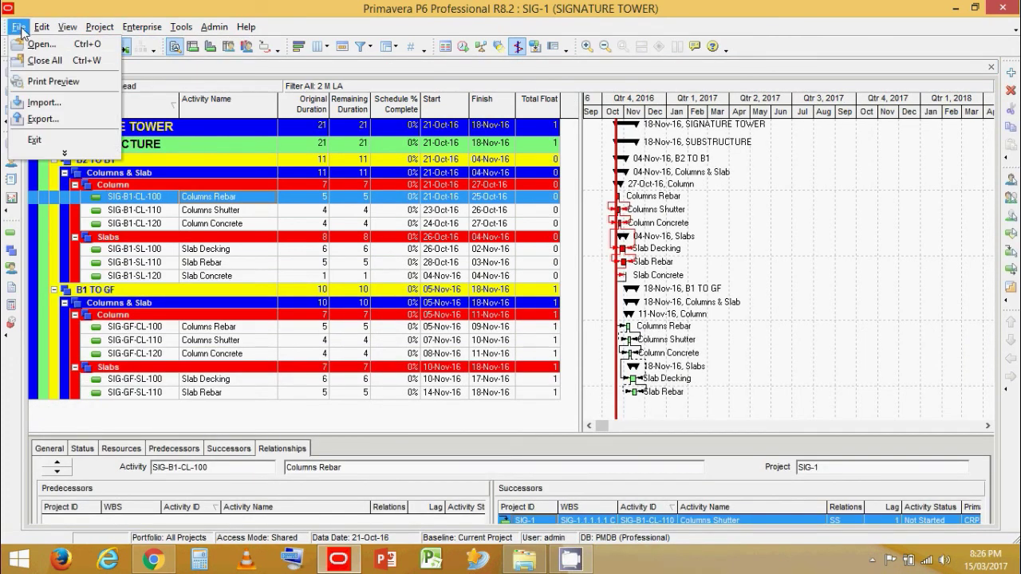
{"action": "left_click", "coordinate": [35, 83]}
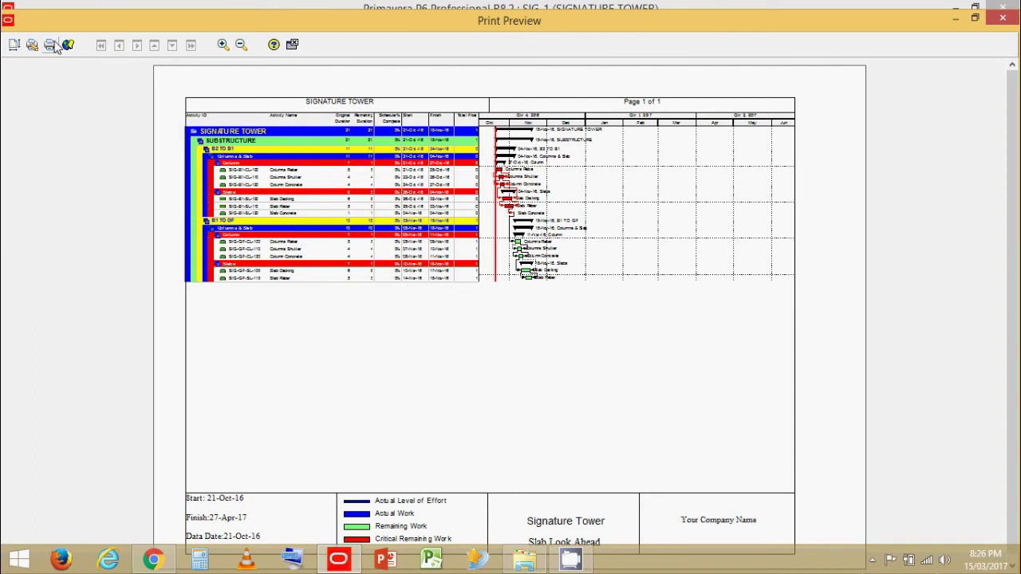
{"action": "left_click", "coordinate": [241, 45]}
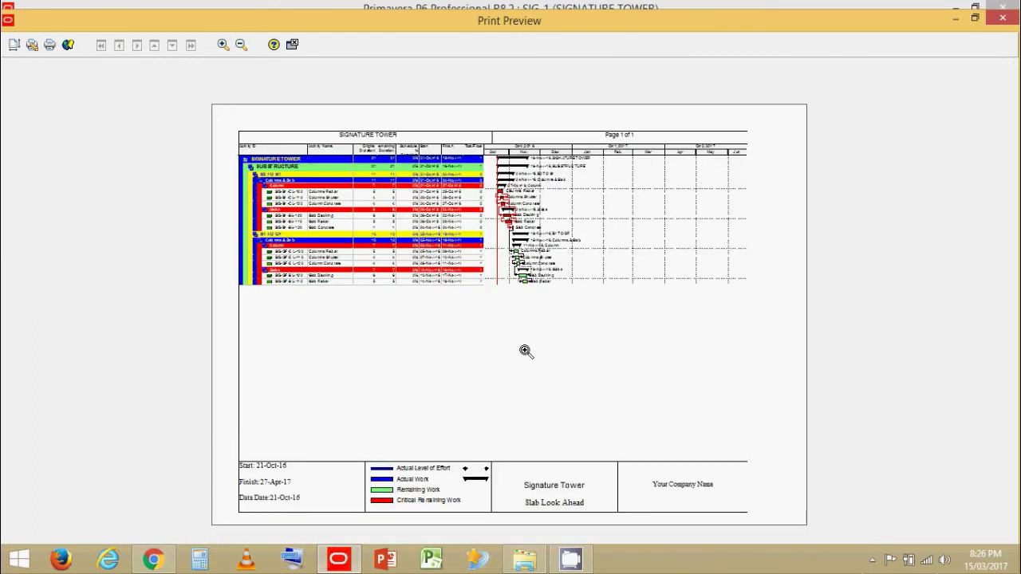
{"action": "left_click", "coordinate": [1008, 19]}
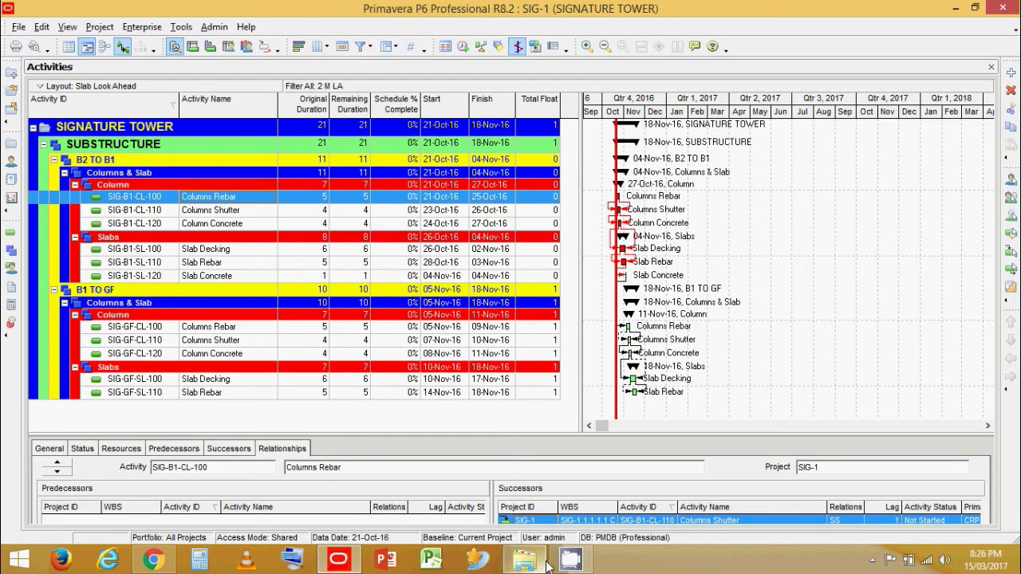